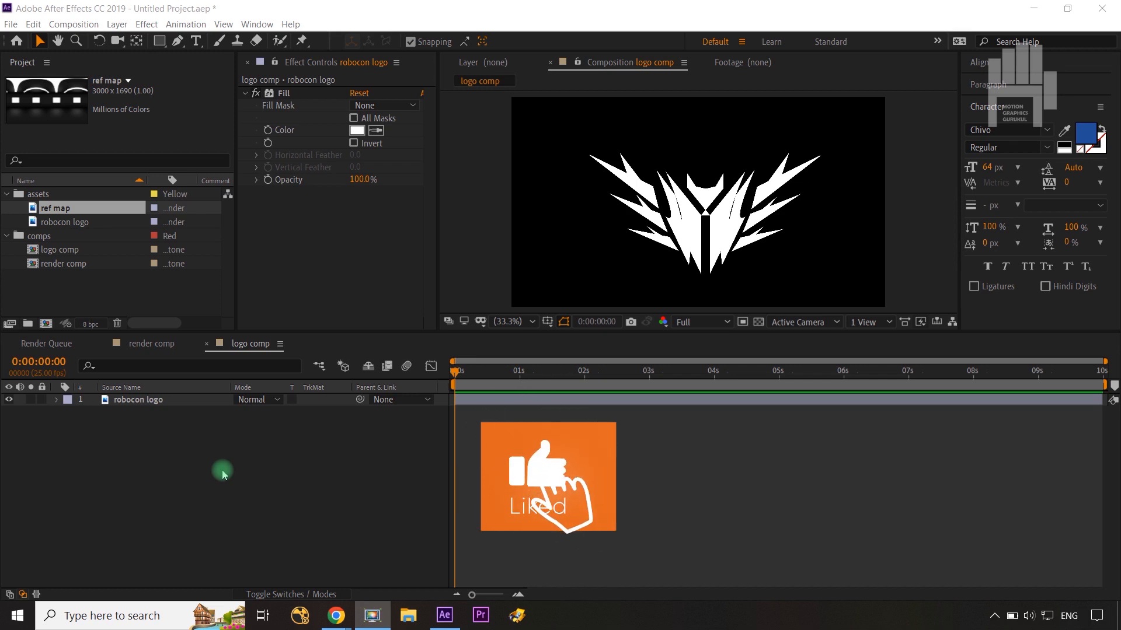
Step: Toggle the Fill effect on the robocon logo layer off and on to compare the logo with its original colours
{"action": "left_click", "coordinate": [224, 474]}
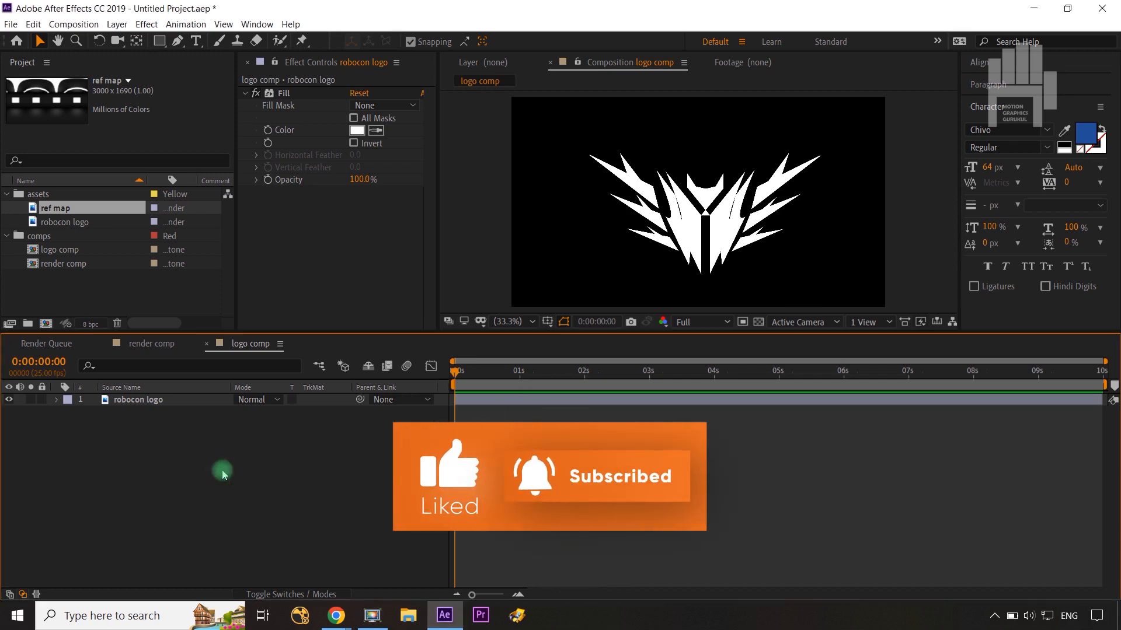
{"action": "left_click", "coordinate": [142, 400]}
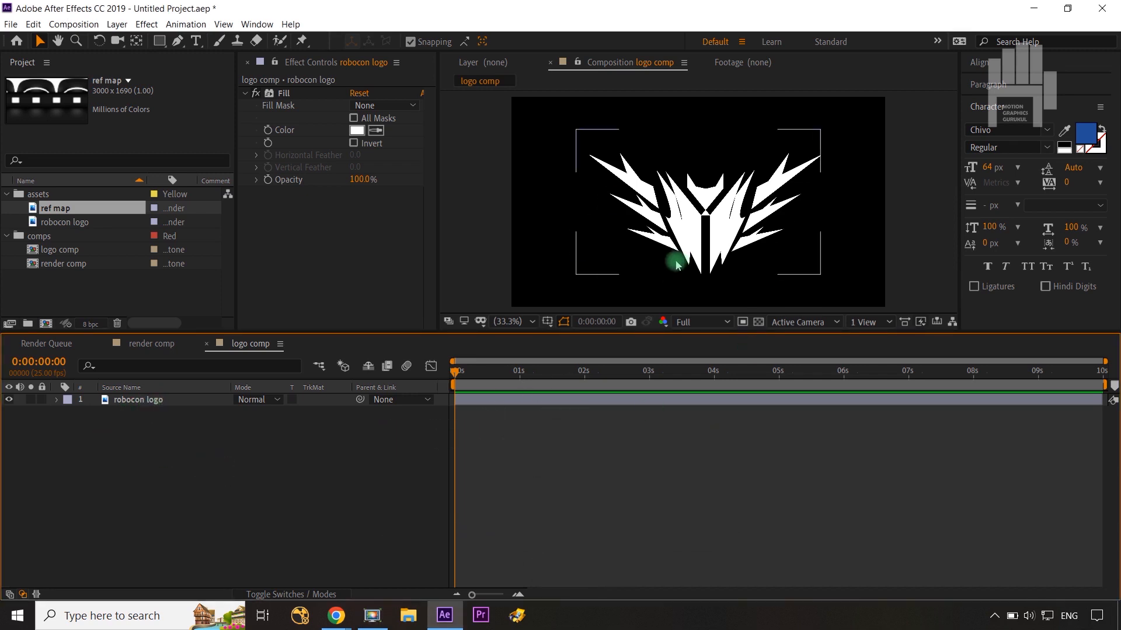
{"action": "left_click", "coordinate": [269, 107]}
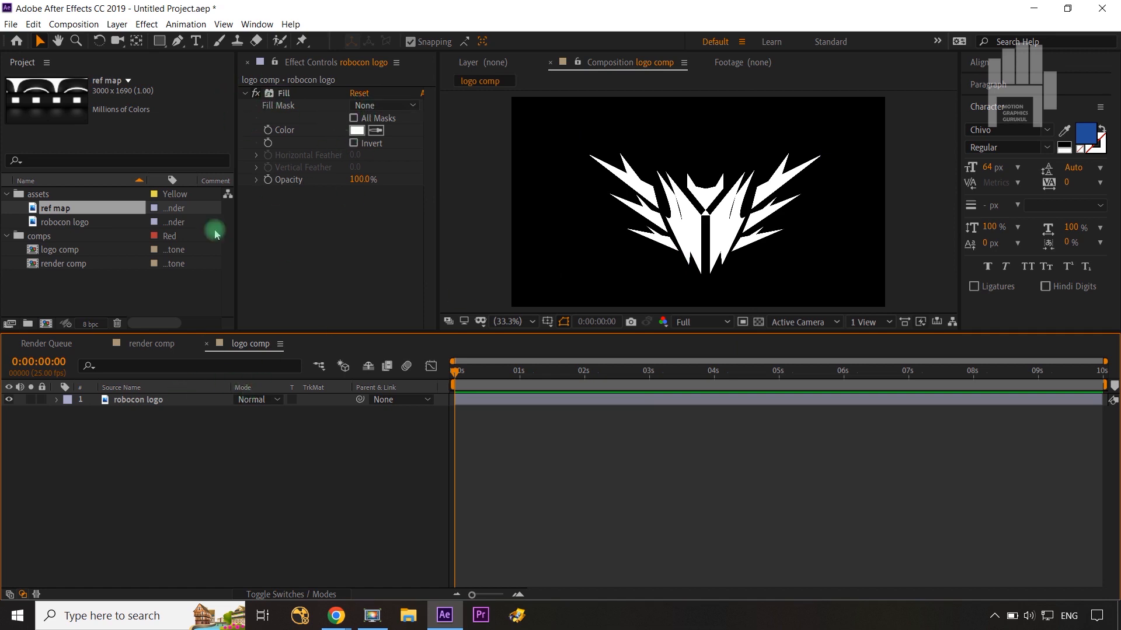
{"action": "left_click", "coordinate": [259, 92]}
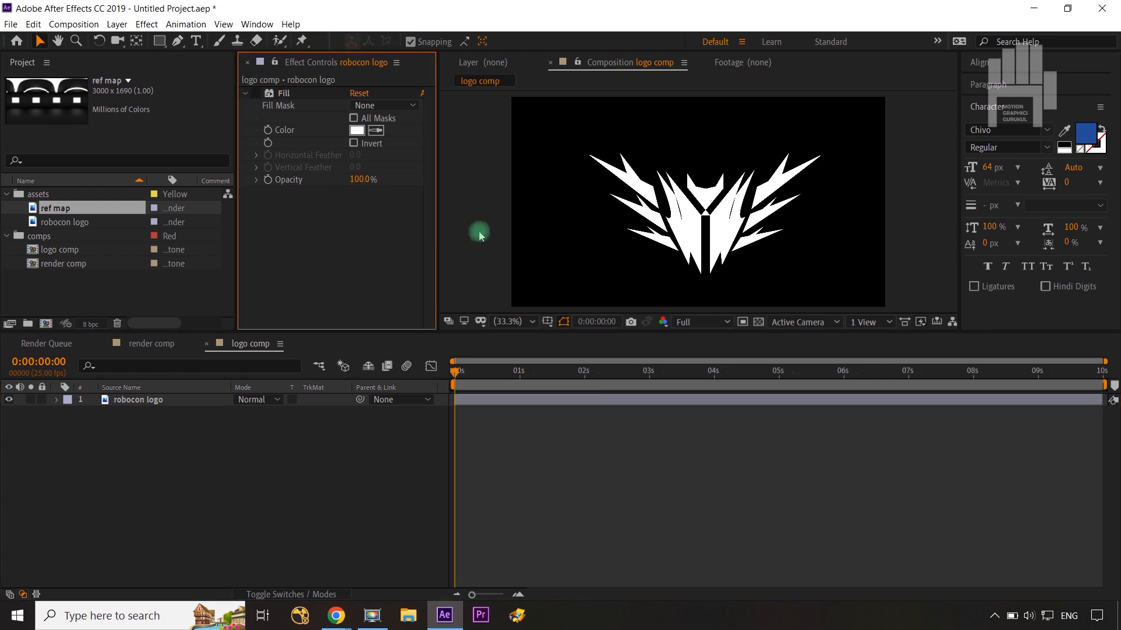
{"action": "left_click", "coordinate": [257, 94]}
Step: Add the logo comp as a layer in the render comp
{"action": "left_click", "coordinate": [150, 344]}
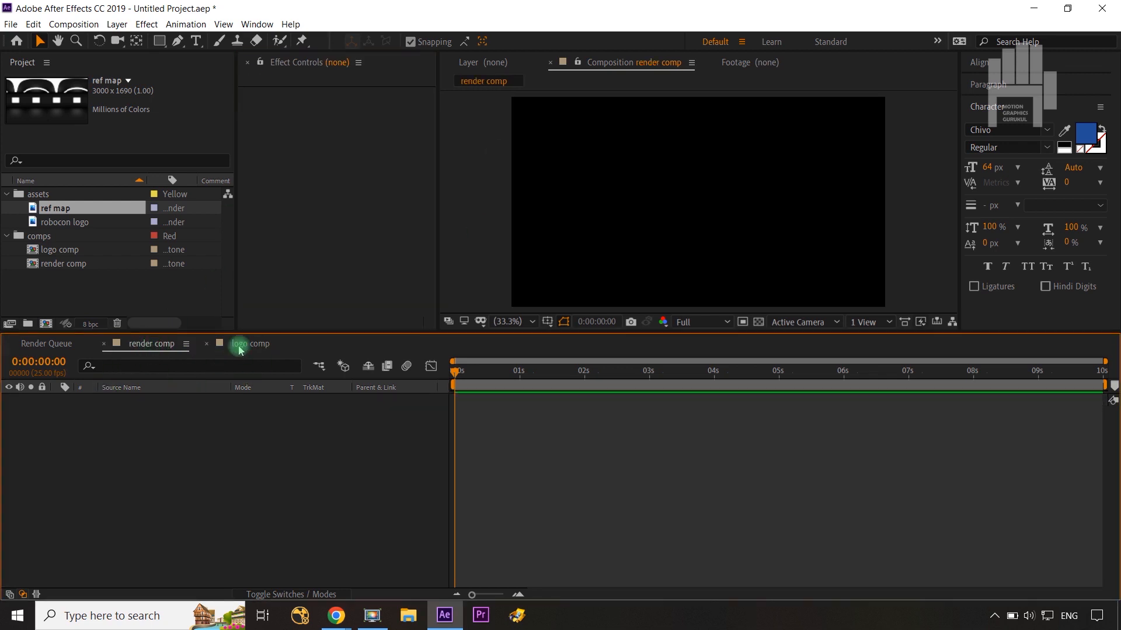
{"action": "left_click_drag", "start_coordinate": [63, 255], "coordinate": [99, 429]}
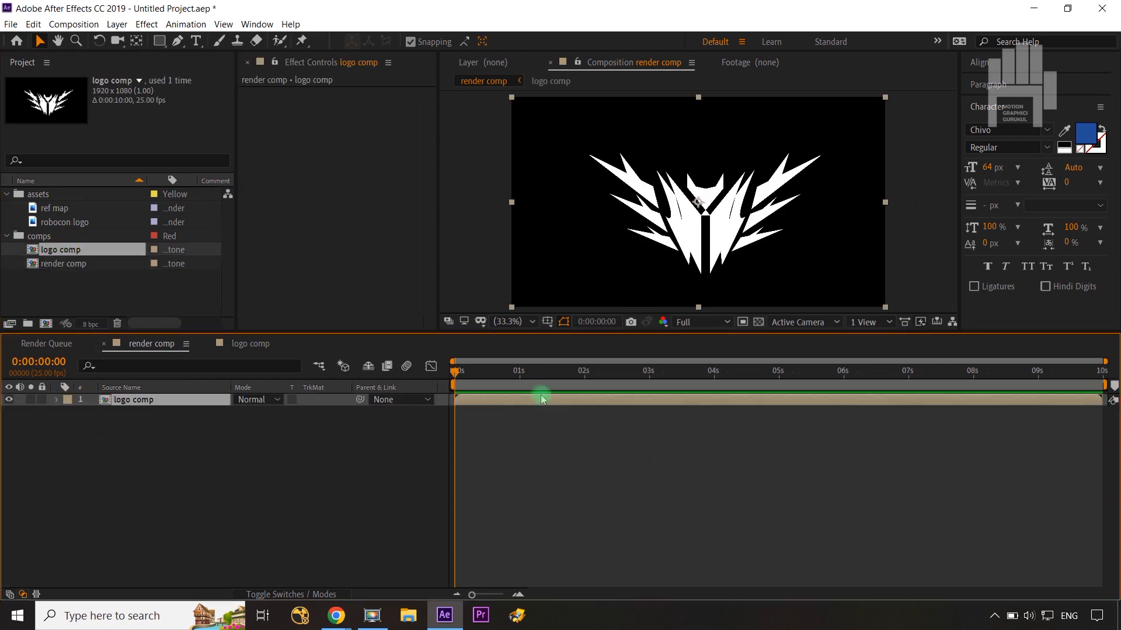
{"action": "left_click", "coordinate": [282, 512]}
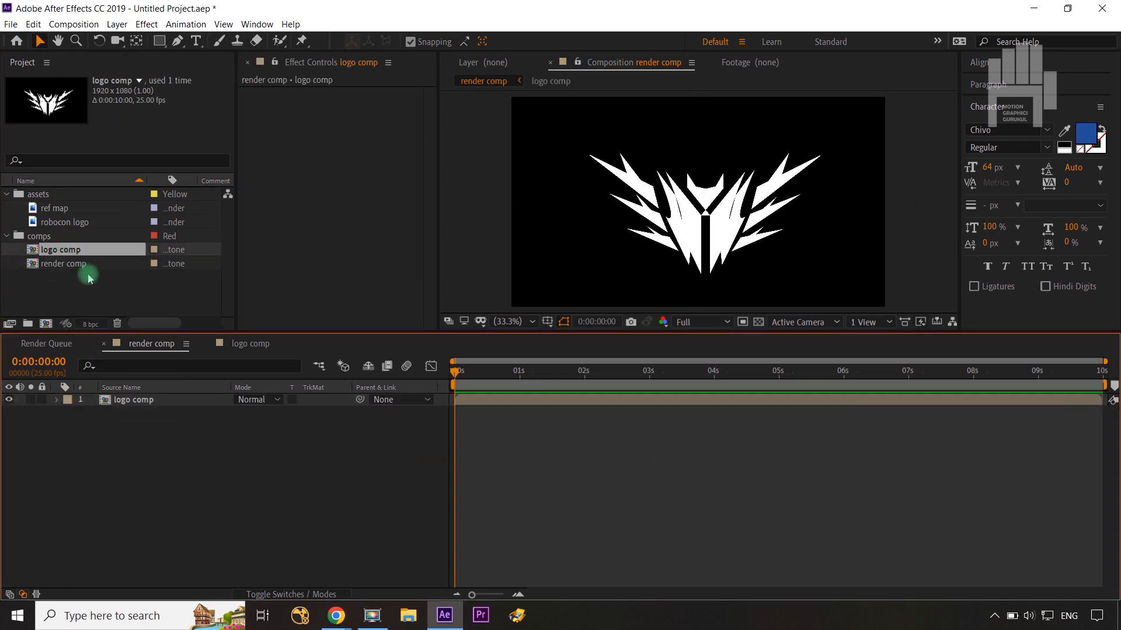
Step: Place the ref map image above the logo comp layer and scale it to 67%
{"action": "left_click", "coordinate": [58, 210]}
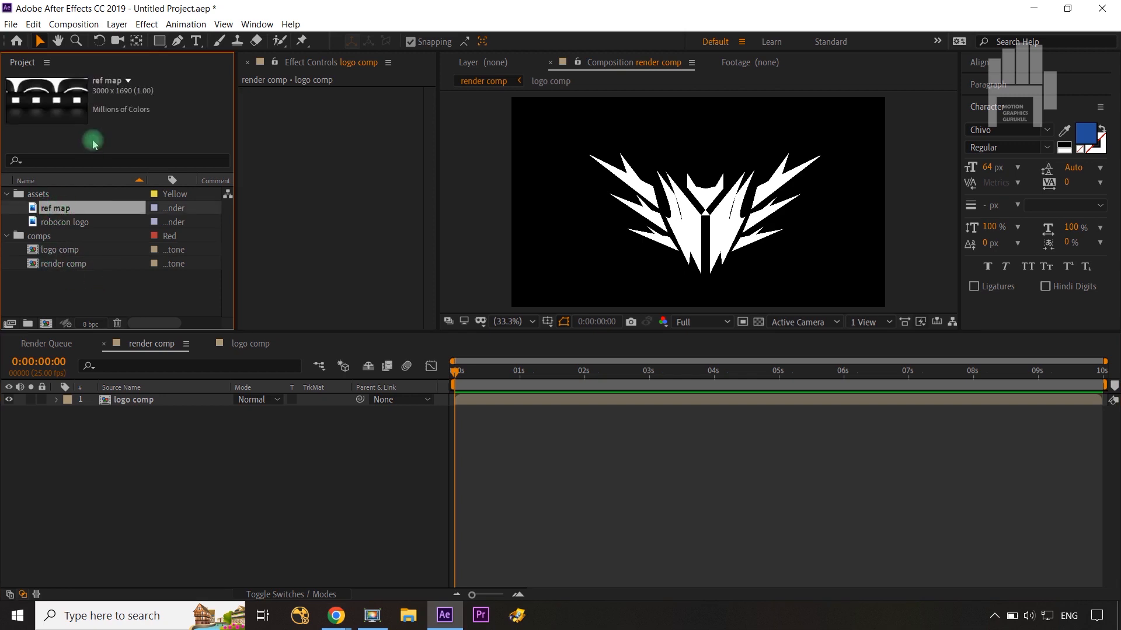
{"action": "left_click_drag", "start_coordinate": [69, 207], "coordinate": [133, 399]}
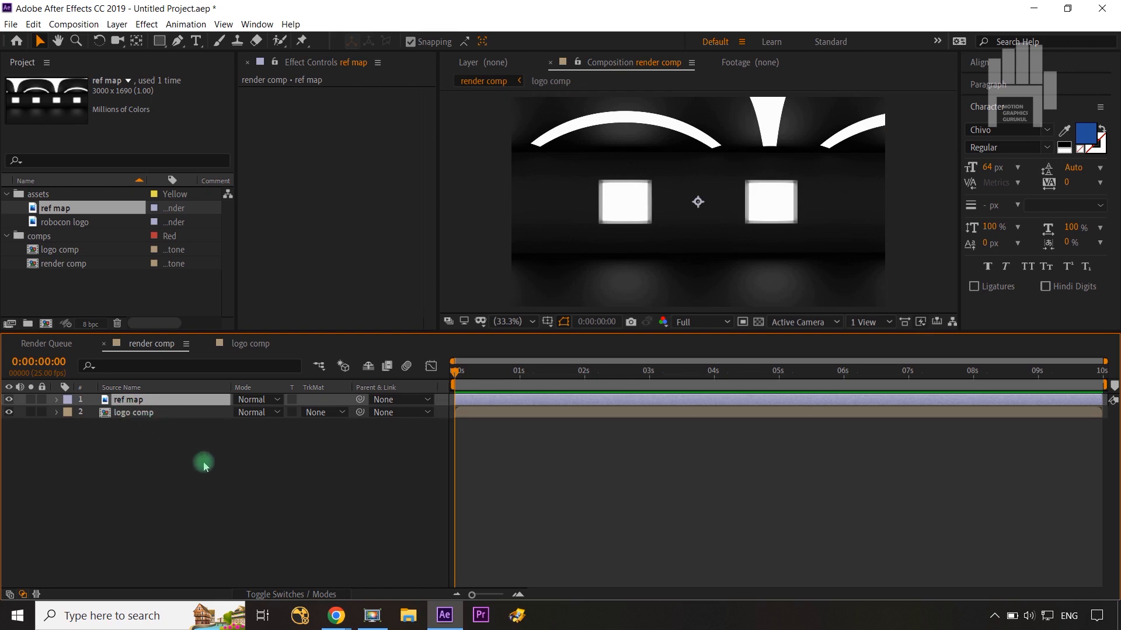
{"action": "key", "text": "s"}
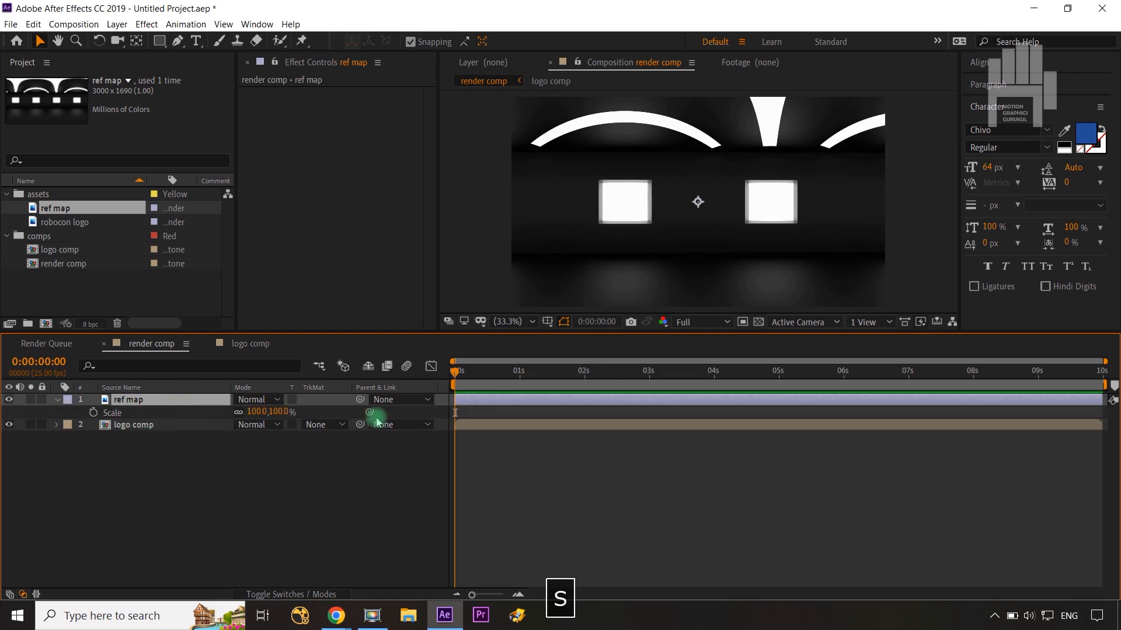
{"action": "left_click_drag", "start_coordinate": [279, 420], "coordinate": [253, 418]}
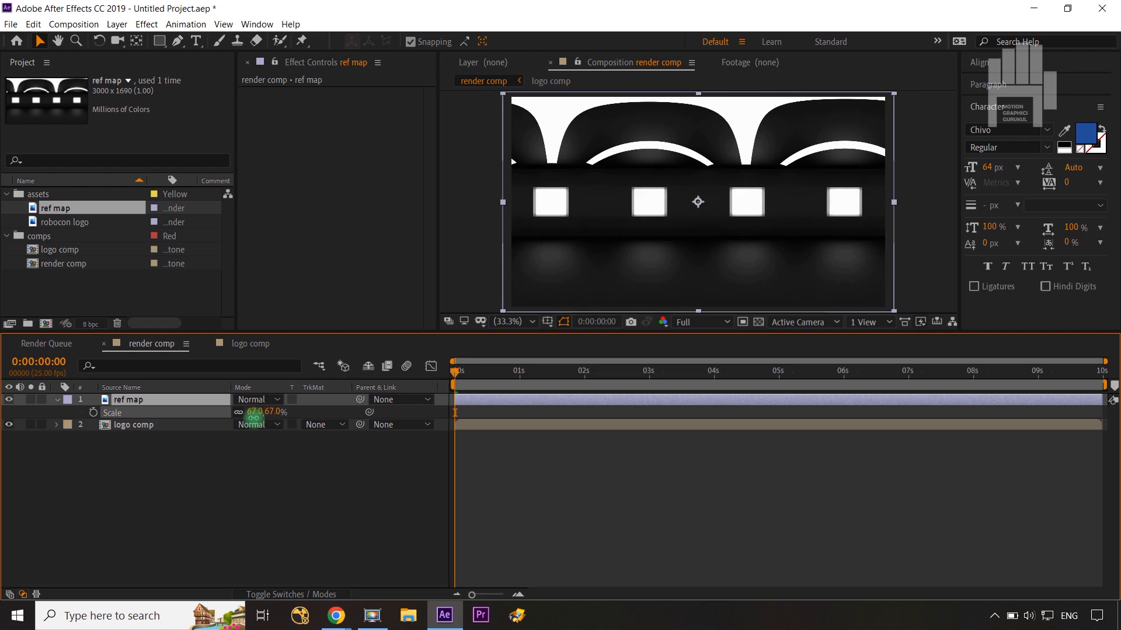
{"action": "left_click", "coordinate": [237, 444]}
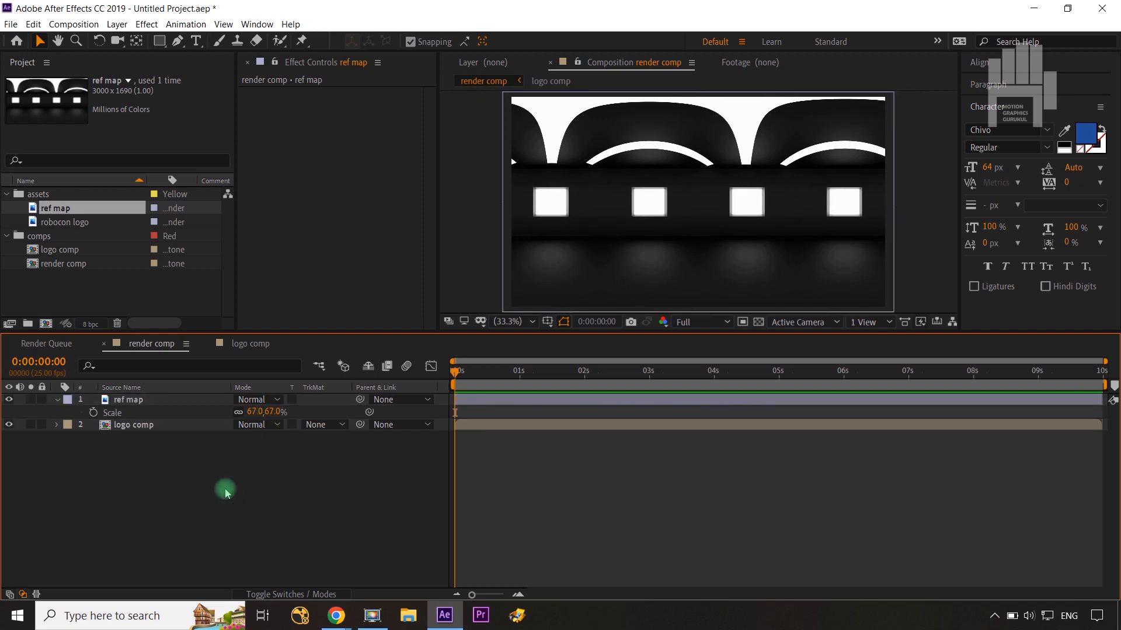
Step: Apply the Distort Offset effect to the ref map layer
{"action": "left_click", "coordinate": [139, 401]}
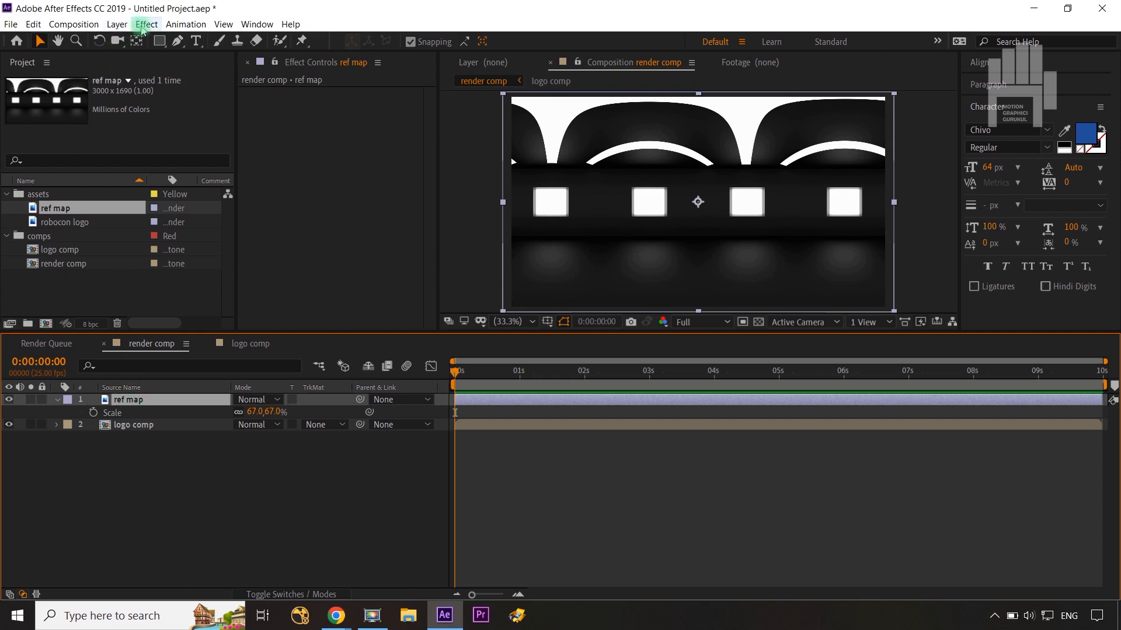
{"action": "left_click", "coordinate": [146, 24]}
{"action": "mouse_move", "coordinate": [153, 184]}
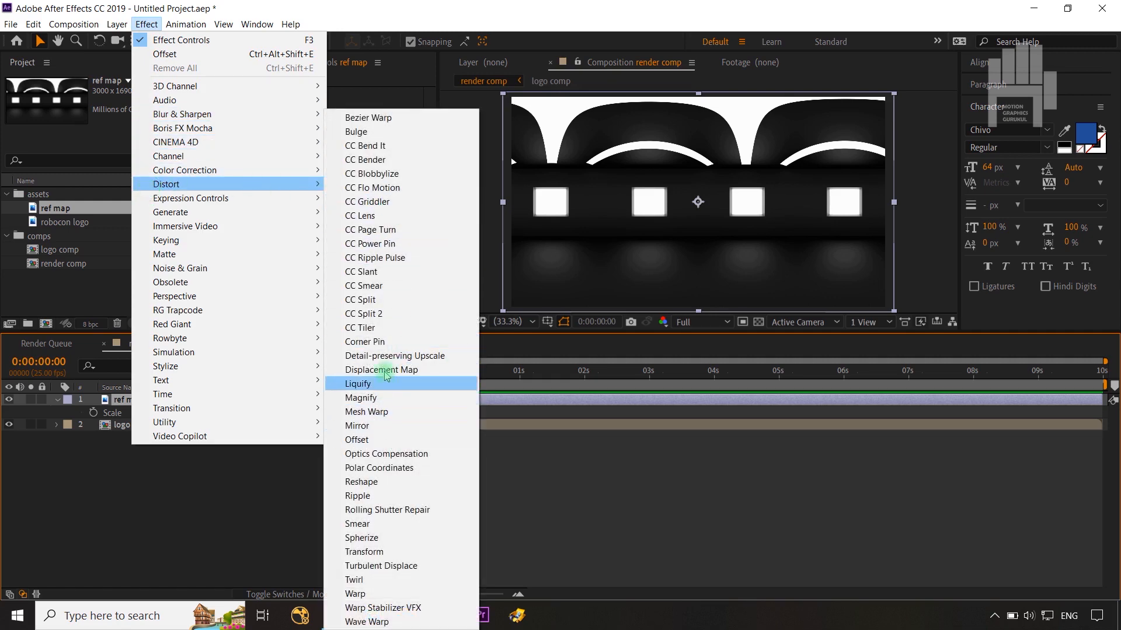
{"action": "left_click", "coordinate": [360, 444]}
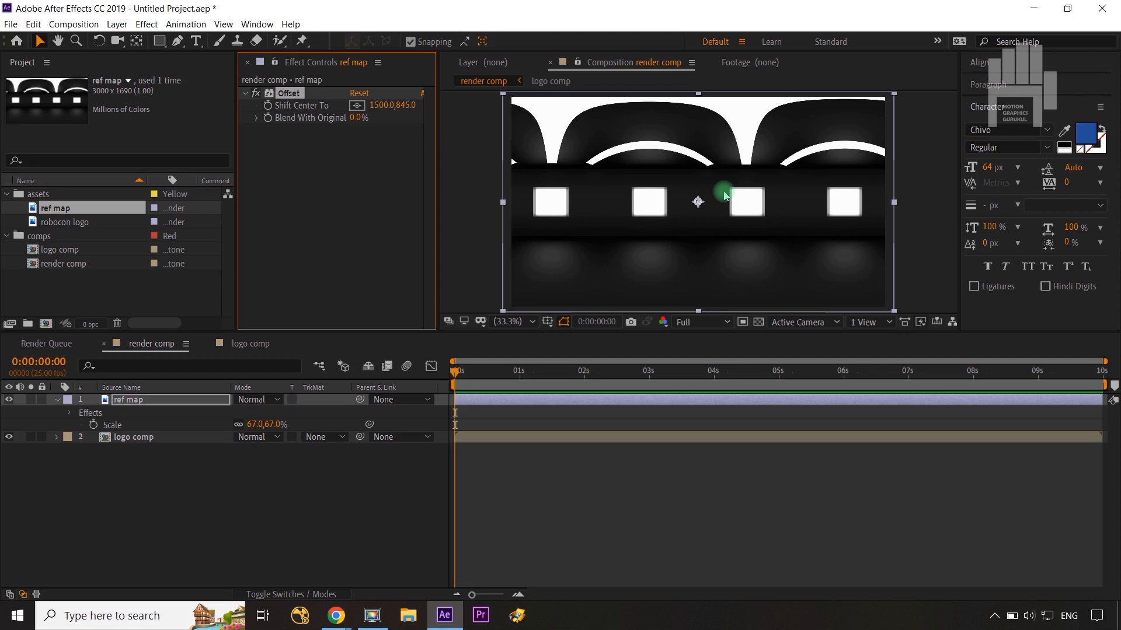
{"action": "left_click", "coordinate": [119, 528]}
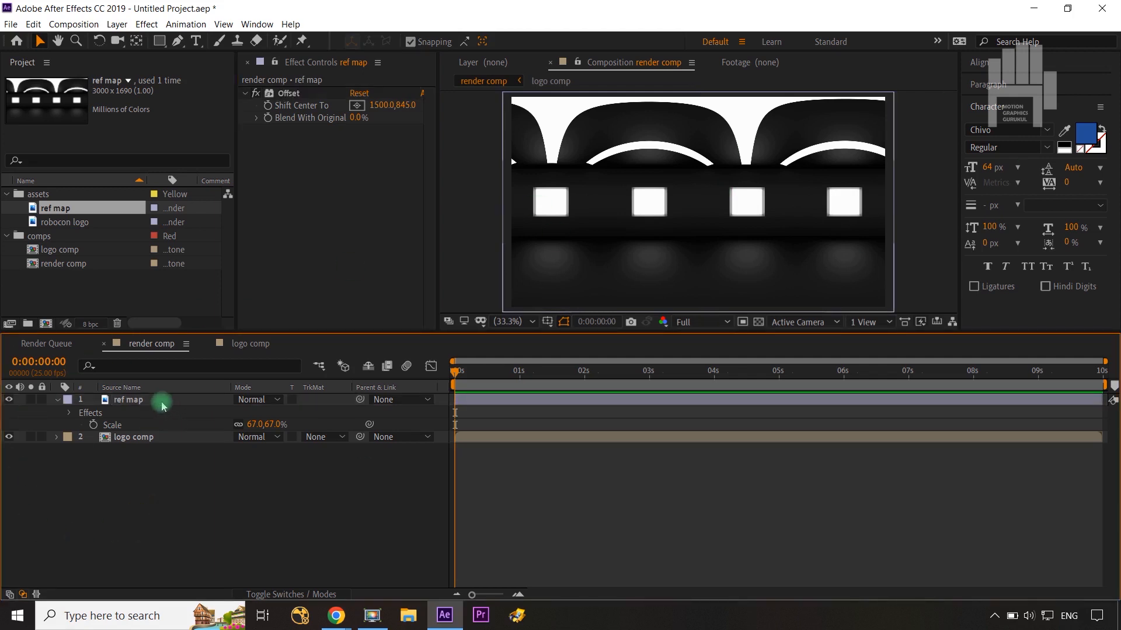
Step: Keyframe the Offset's Shift Center To at the first frame, set its X value to 4500 at 0:00:09:24, and return to the start
{"action": "left_click", "coordinate": [268, 110]}
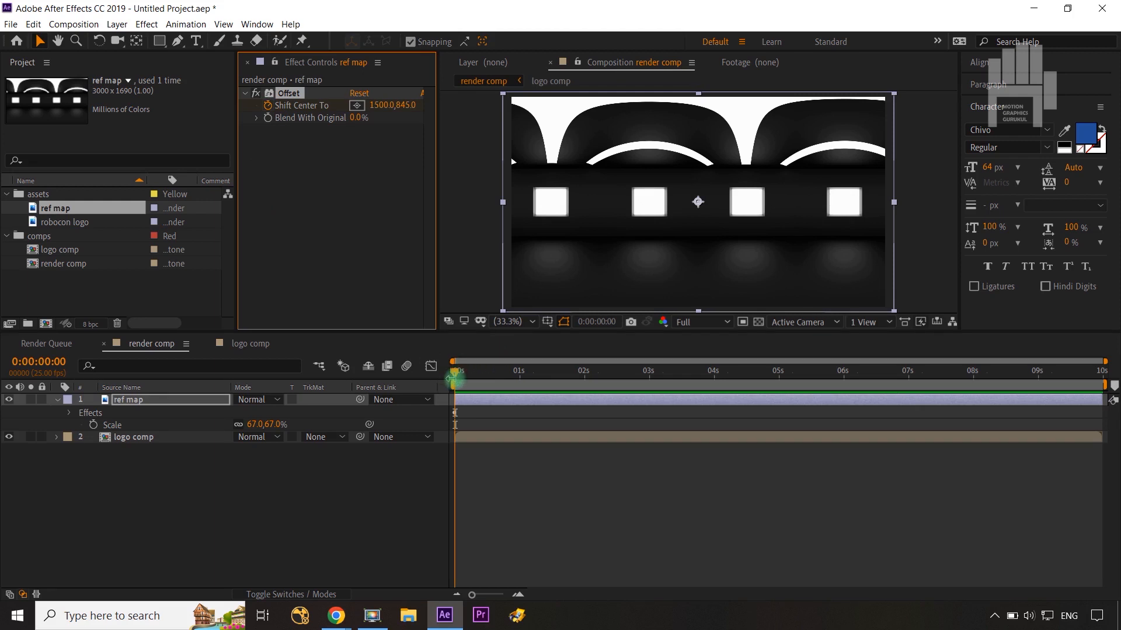
{"action": "key", "text": "End"}
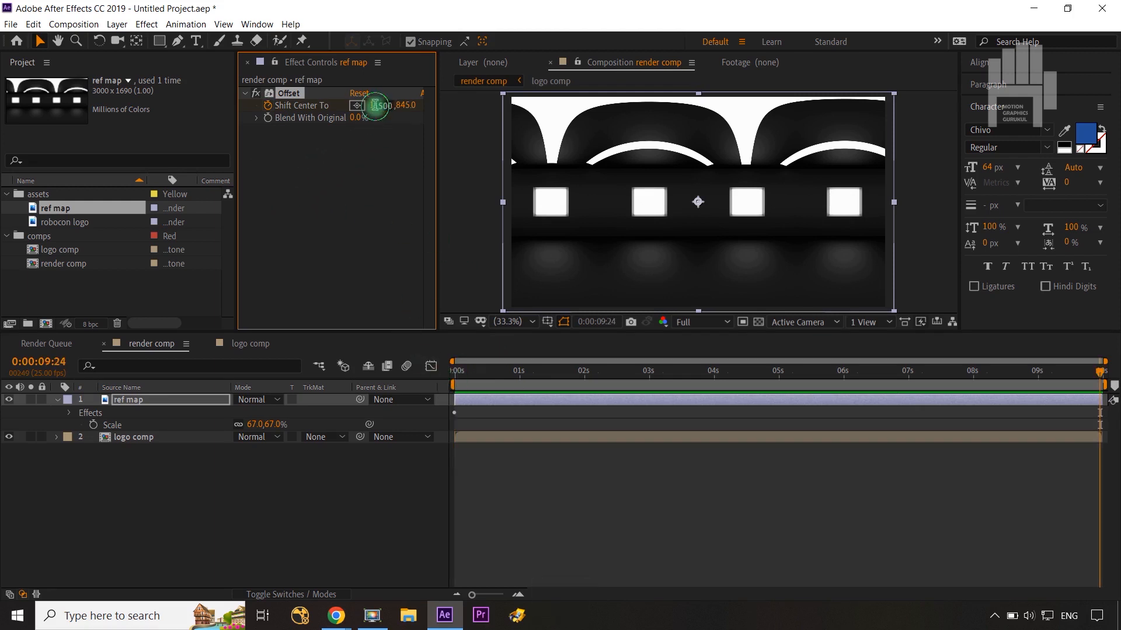
{"action": "left_click", "coordinate": [374, 106]}
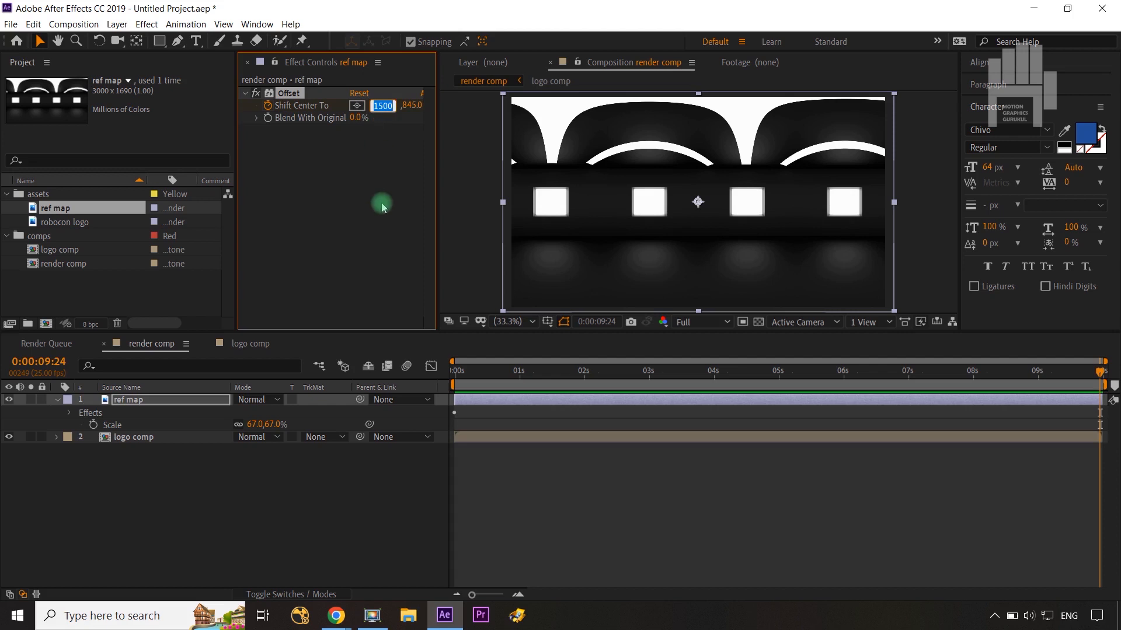
{"action": "type", "text": "4500"}
{"action": "left_click", "coordinate": [346, 232]}
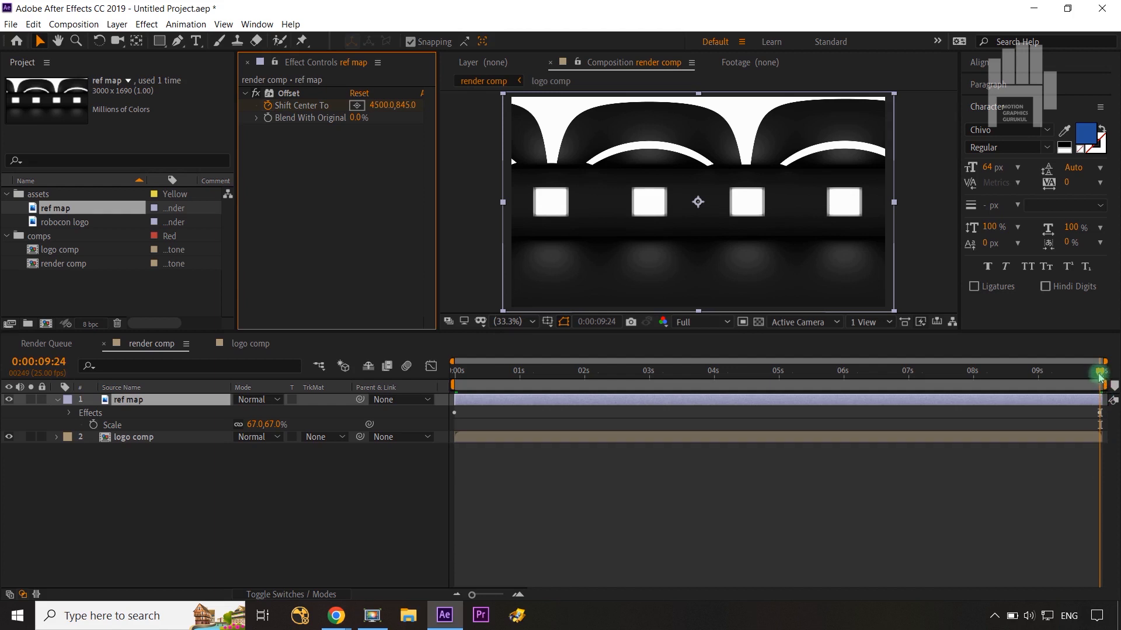
{"action": "left_click_drag", "start_coordinate": [1099, 376], "coordinate": [425, 399]}
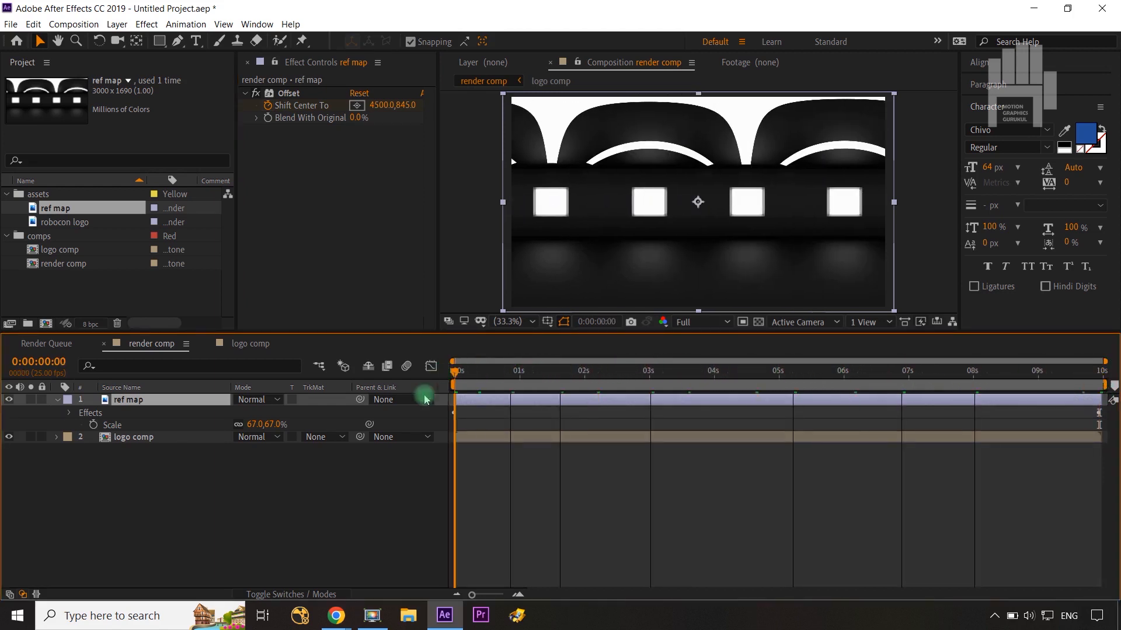
{"action": "left_click", "coordinate": [358, 515]}
{"action": "left_click", "coordinate": [471, 391]}
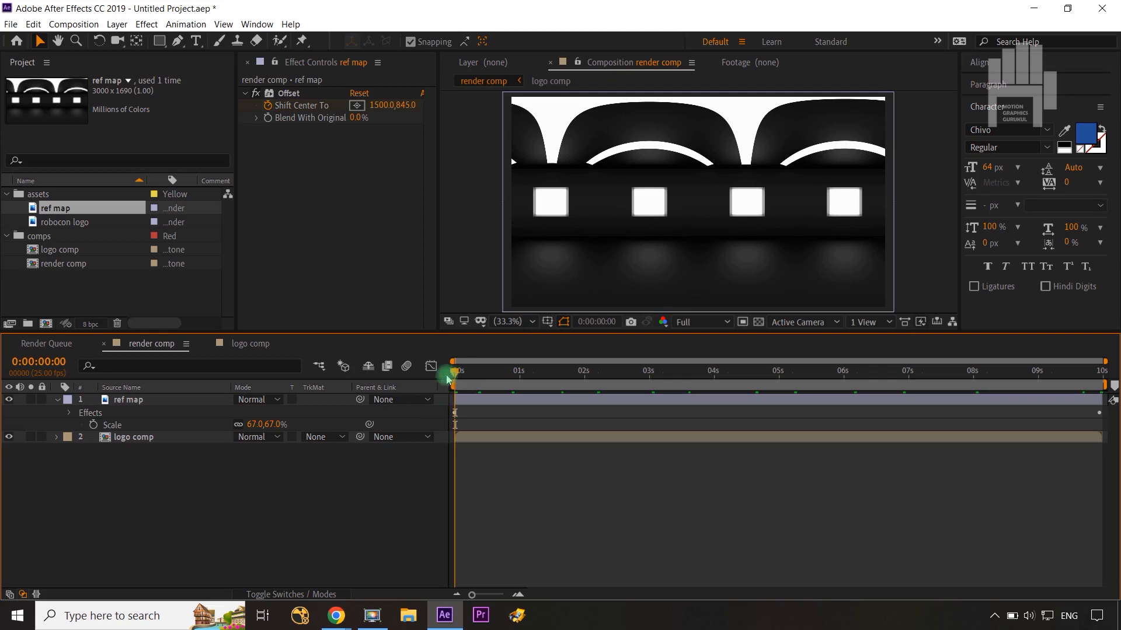
Step: Pre-compose the ref map layer as "ref map comp", moving all attributes into the new composition
{"action": "left_click", "coordinate": [101, 417]}
{"action": "left_click", "coordinate": [57, 401]}
{"action": "left_click", "coordinate": [138, 401]}
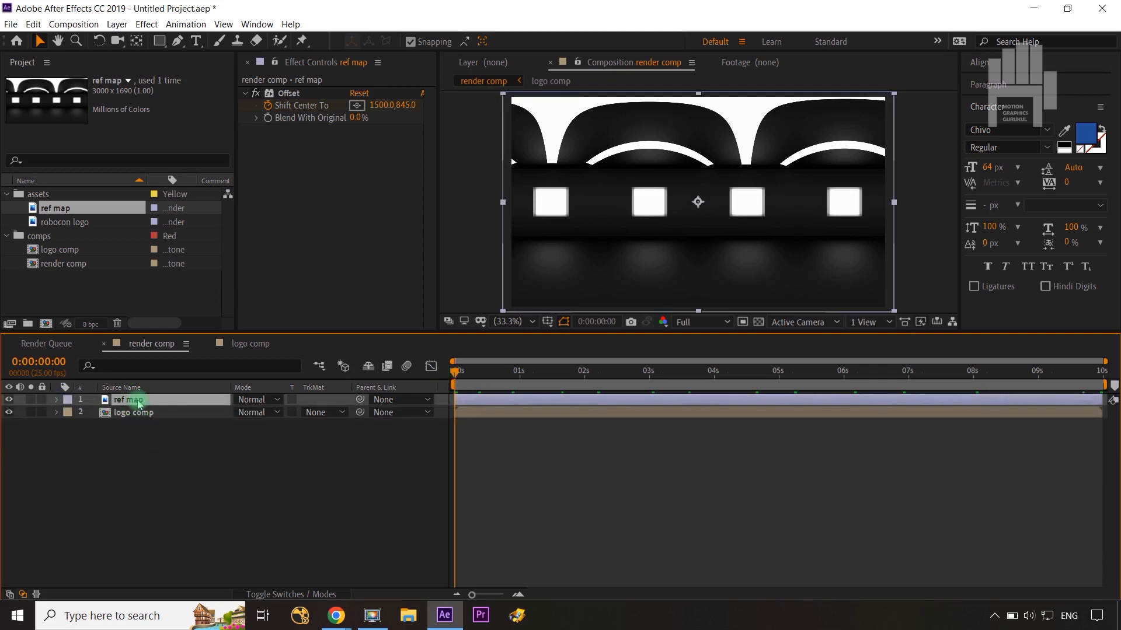
{"action": "key", "text": "ctrl+shift+c"}
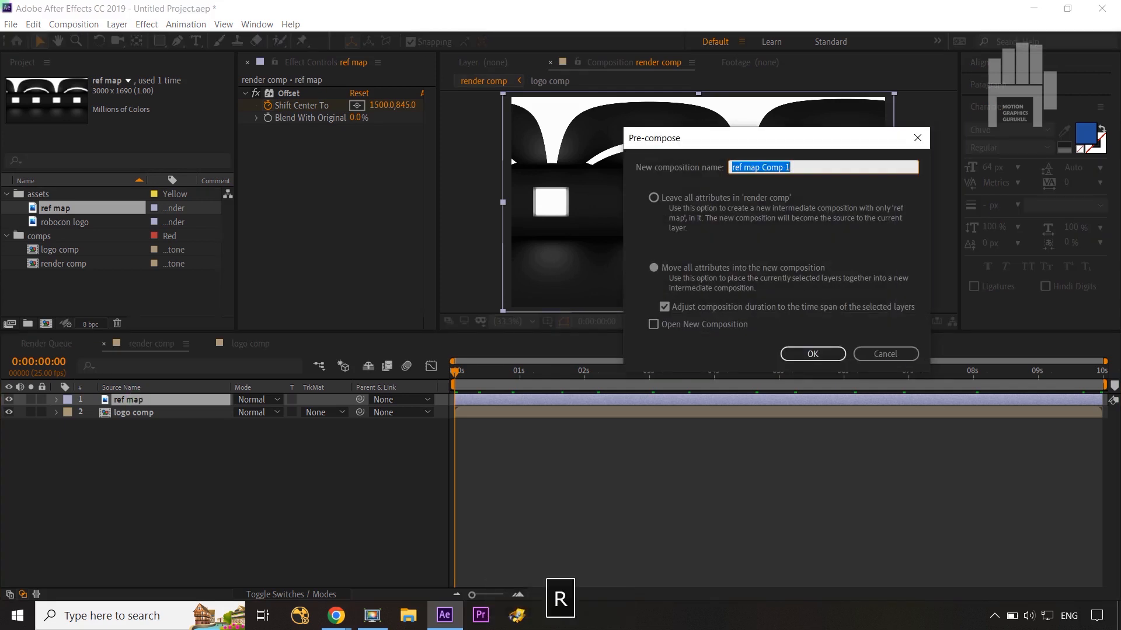
{"action": "type", "text": "ref map com"}
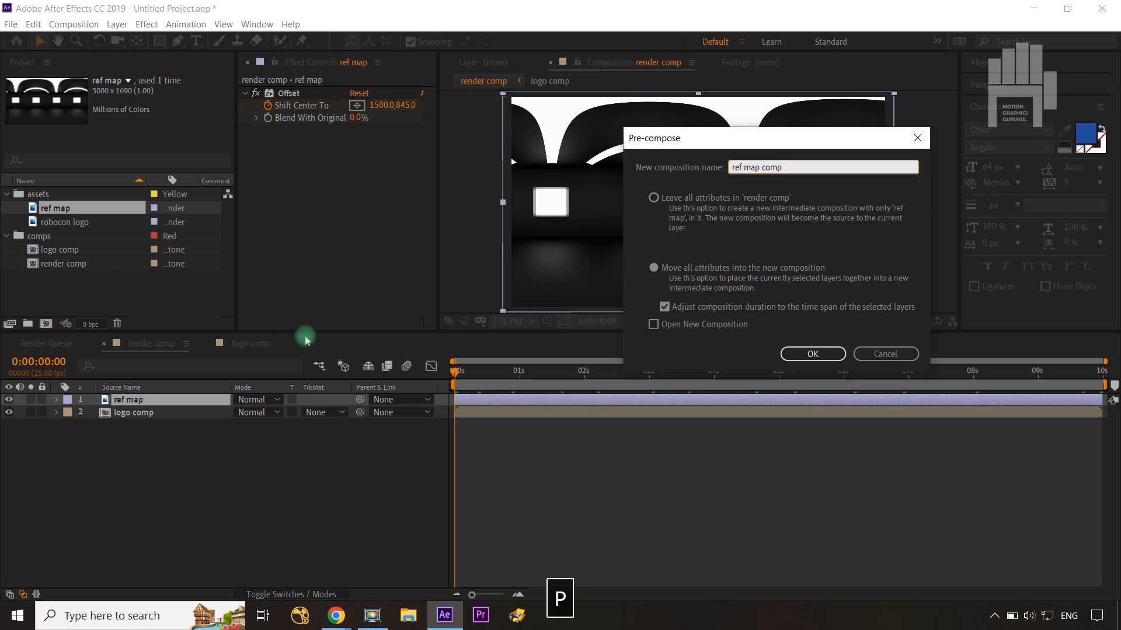
{"action": "left_click", "coordinate": [799, 352]}
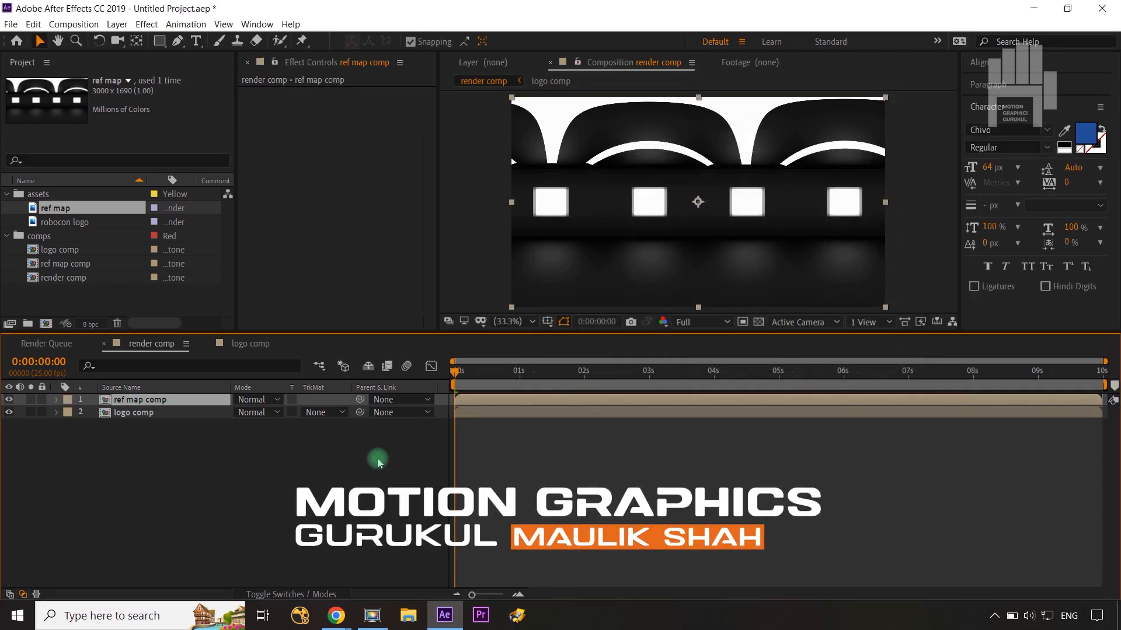
Step: Hide the logo comp layer and apply the CC Glass effect to the ref map comp layer
{"action": "left_click", "coordinate": [10, 412]}
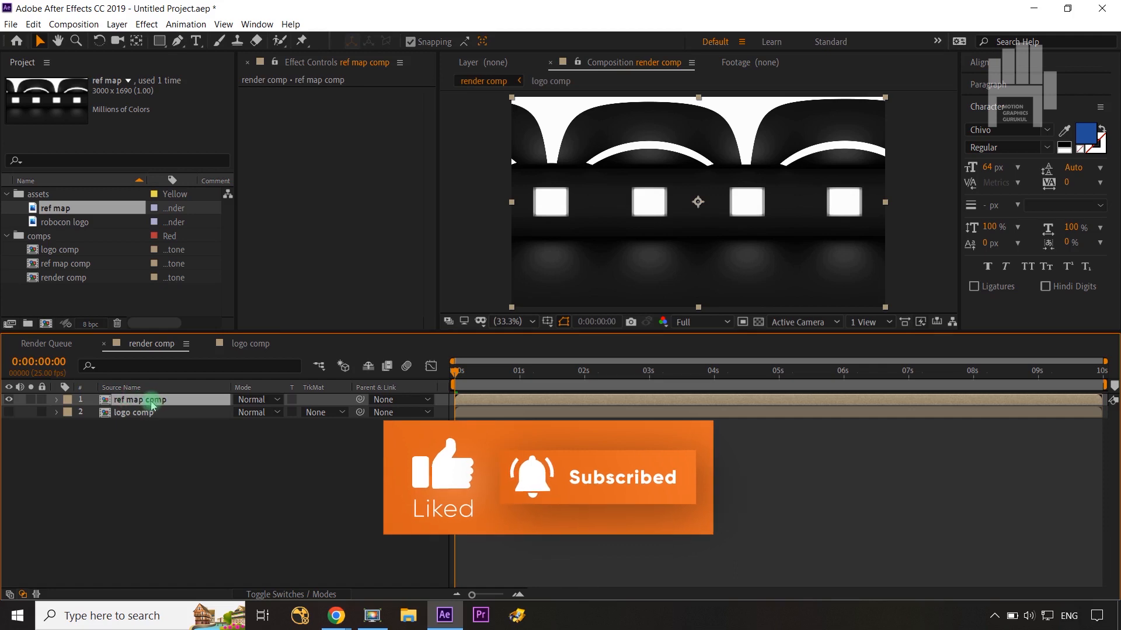
{"action": "left_click", "coordinate": [147, 24]}
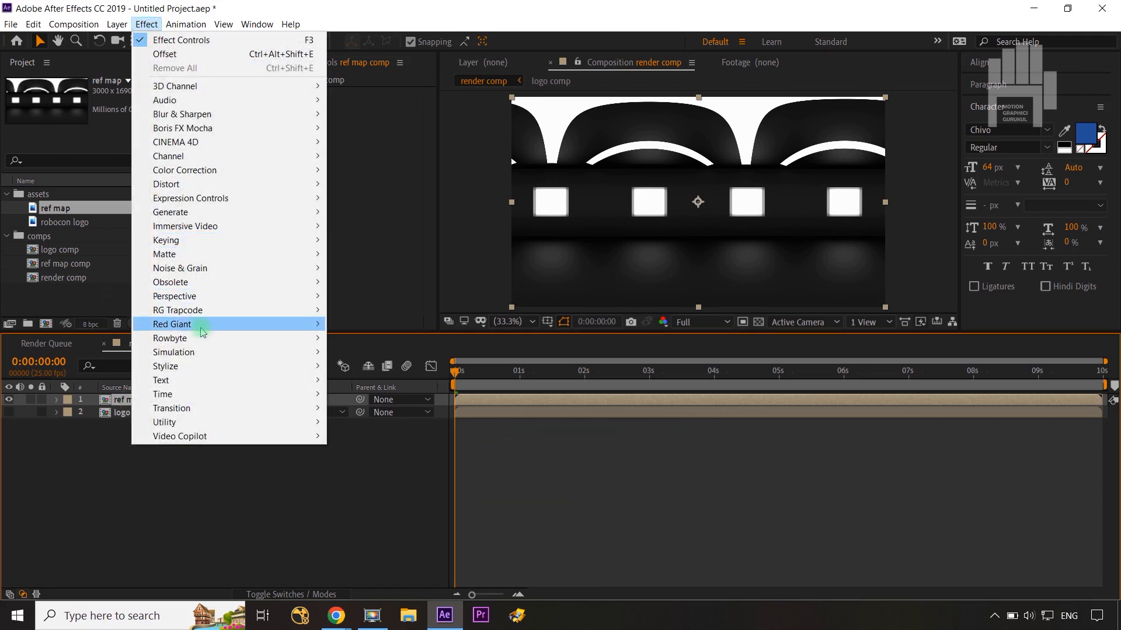
{"action": "mouse_move", "coordinate": [200, 367]}
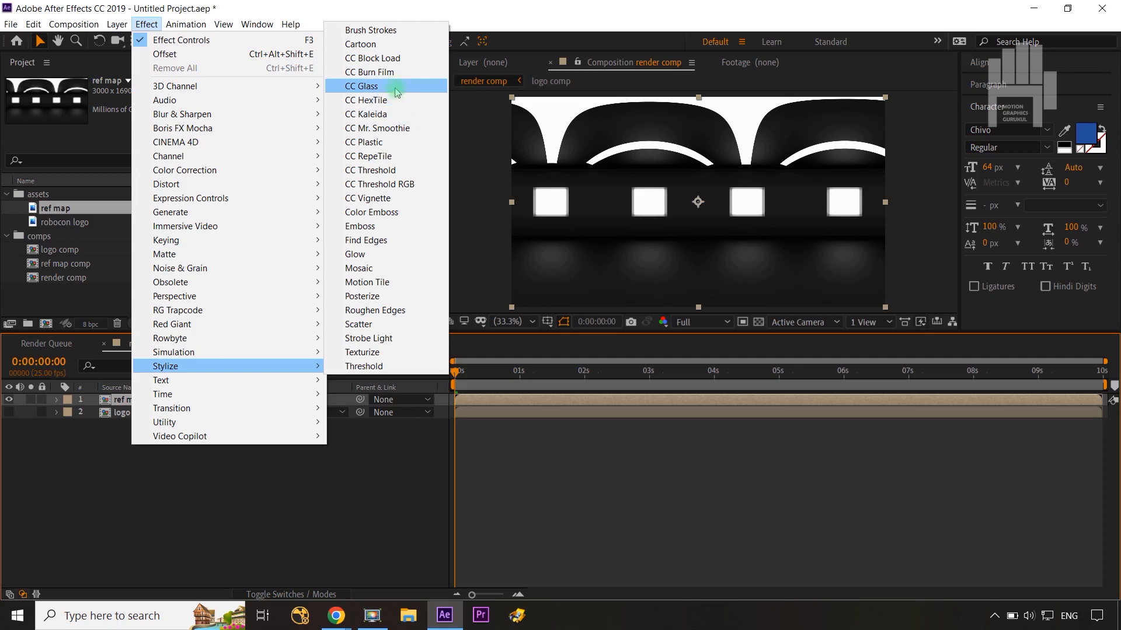
{"action": "left_click", "coordinate": [370, 92]}
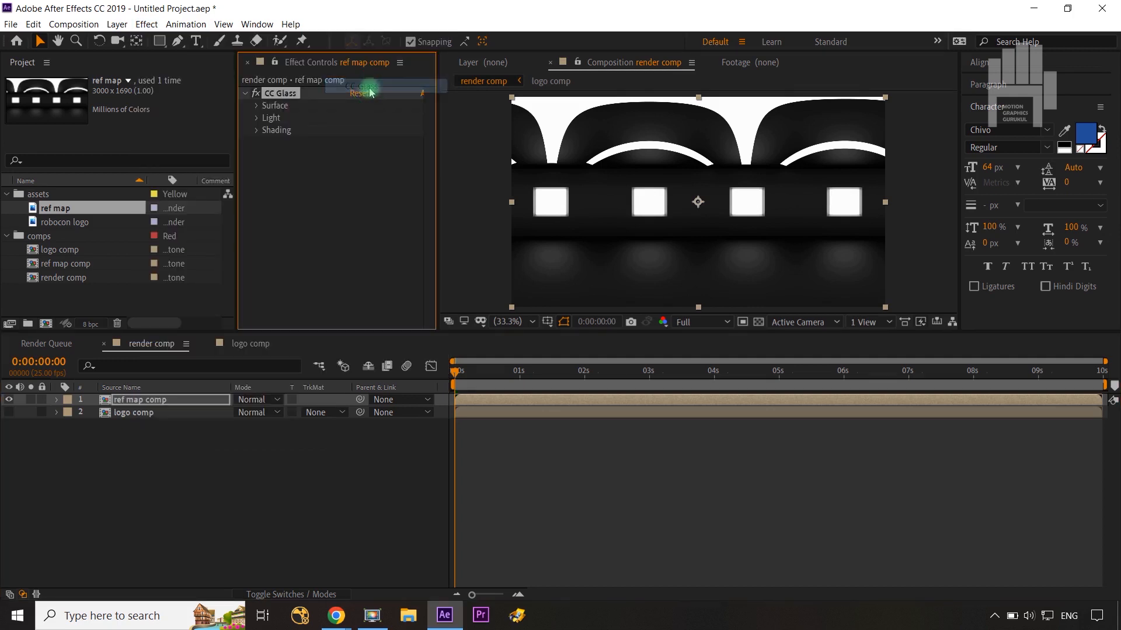
Step: Set the CC Glass bump map to the logo comp layer and its Property to Alpha
{"action": "left_click", "coordinate": [256, 106]}
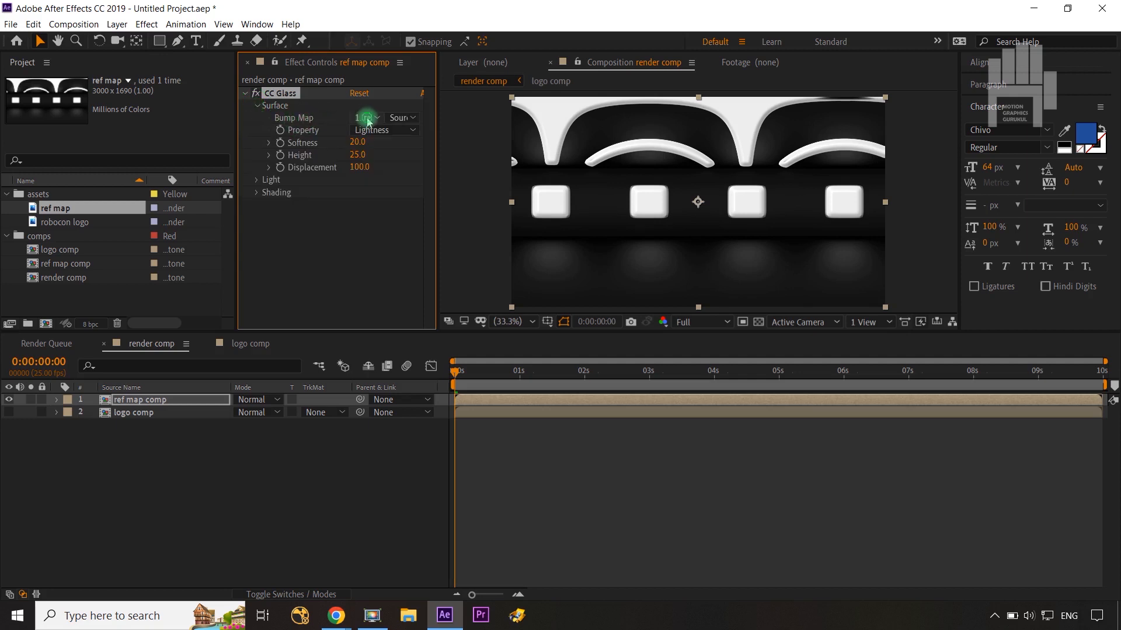
{"action": "left_click", "coordinate": [367, 117]}
{"action": "left_click", "coordinate": [394, 165]}
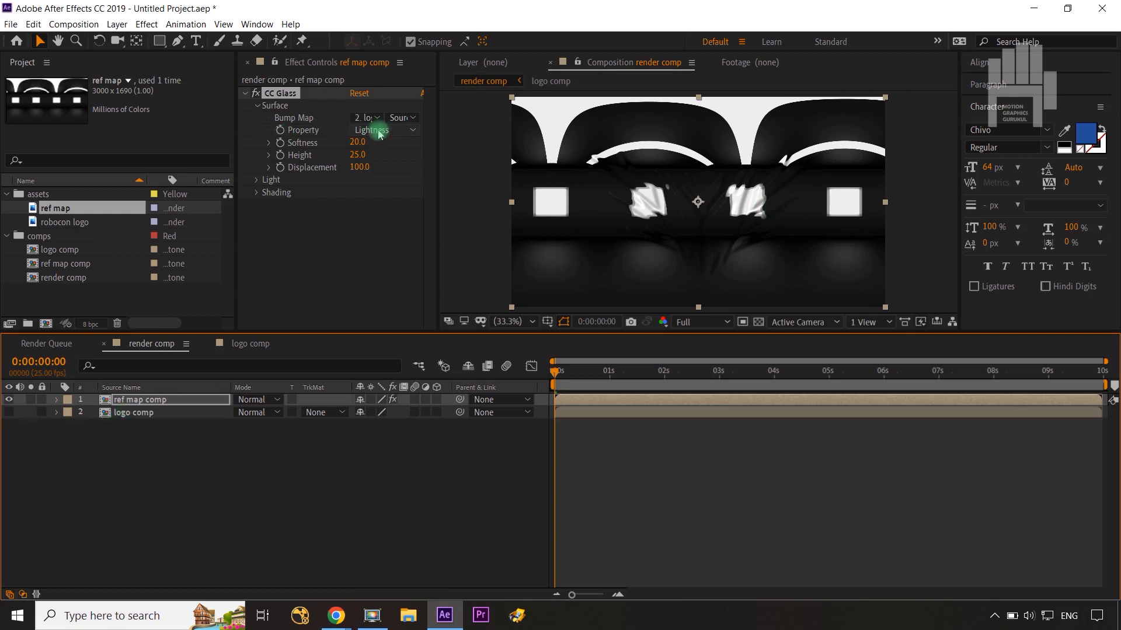
{"action": "key", "text": "slash"}
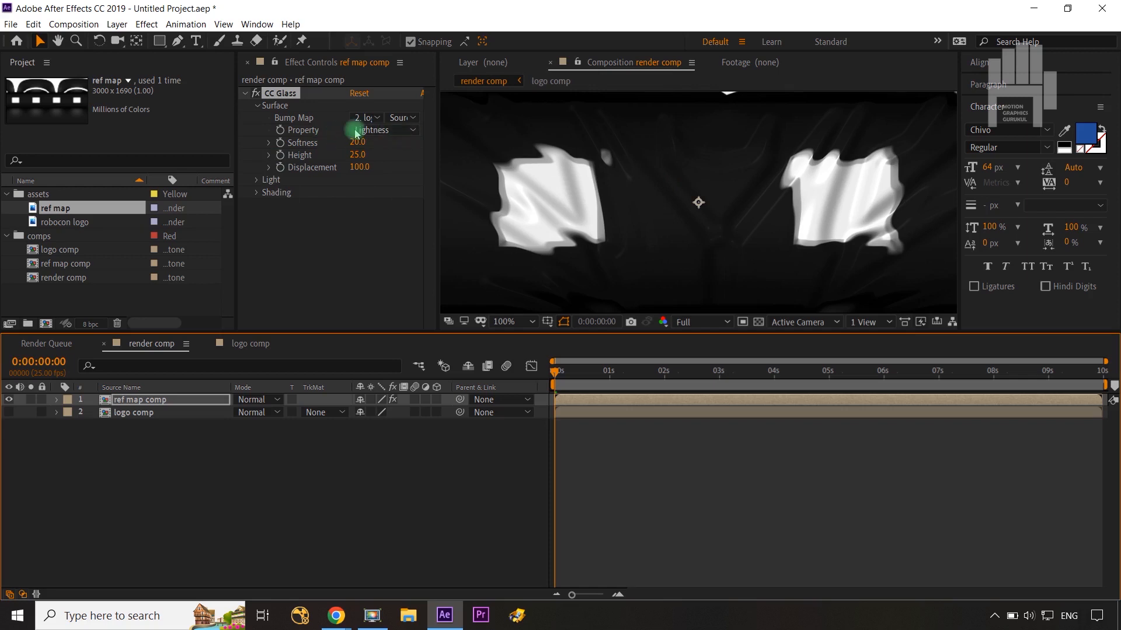
{"action": "left_click", "coordinate": [391, 131]}
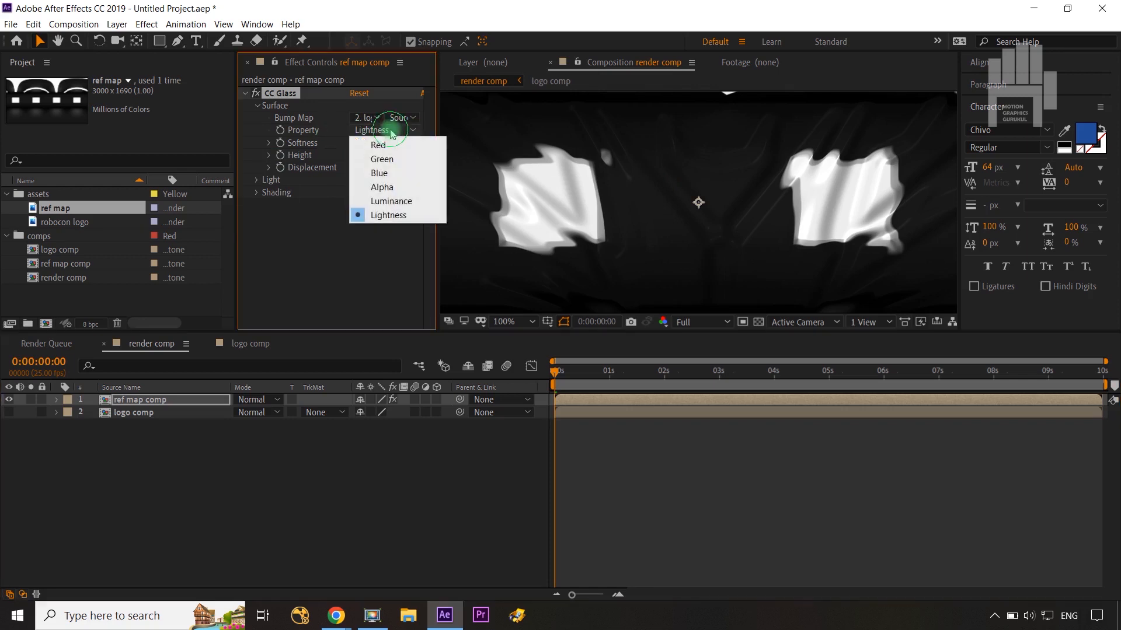
{"action": "left_click", "coordinate": [384, 189]}
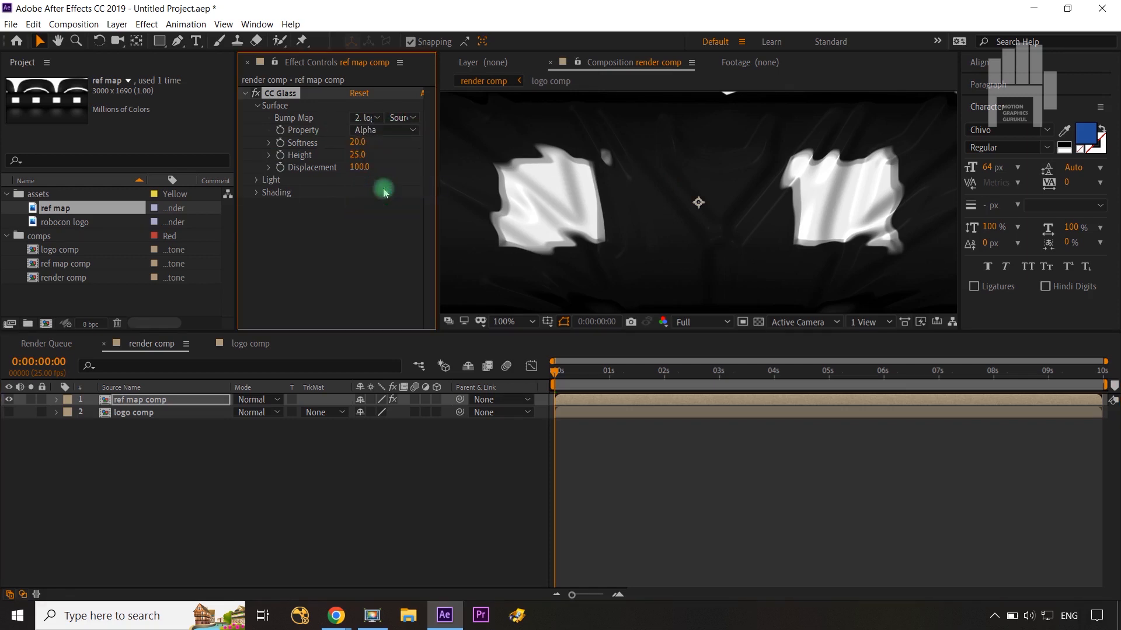
Step: Set the CC Glass bump map Property to Lightness and its Softness to 65
{"action": "left_click", "coordinate": [400, 129]}
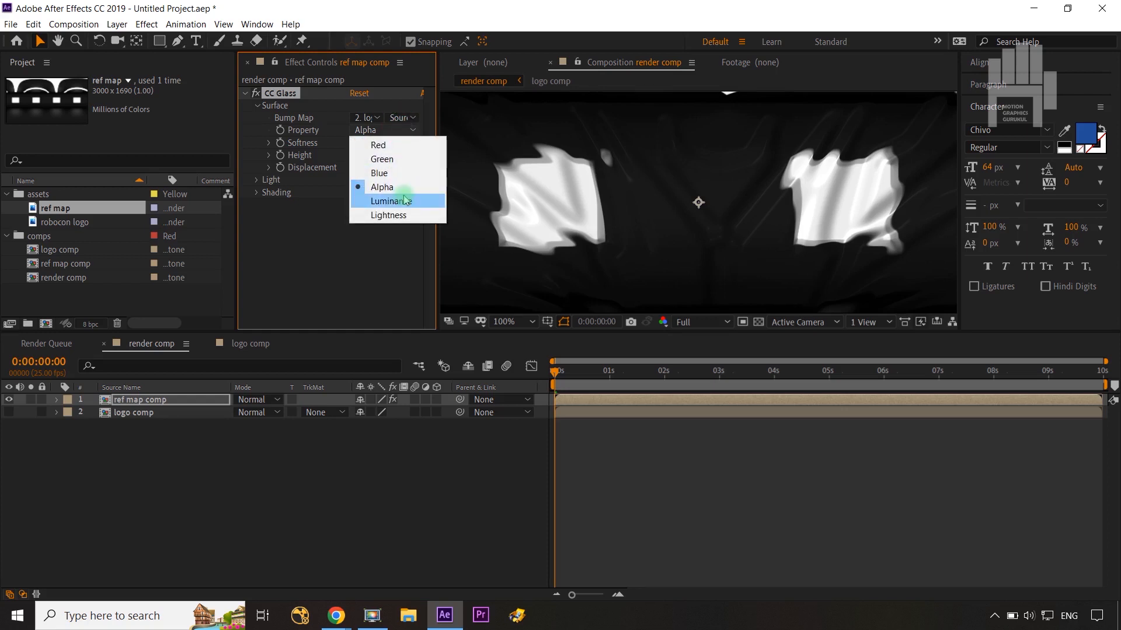
{"action": "left_click", "coordinate": [400, 215]}
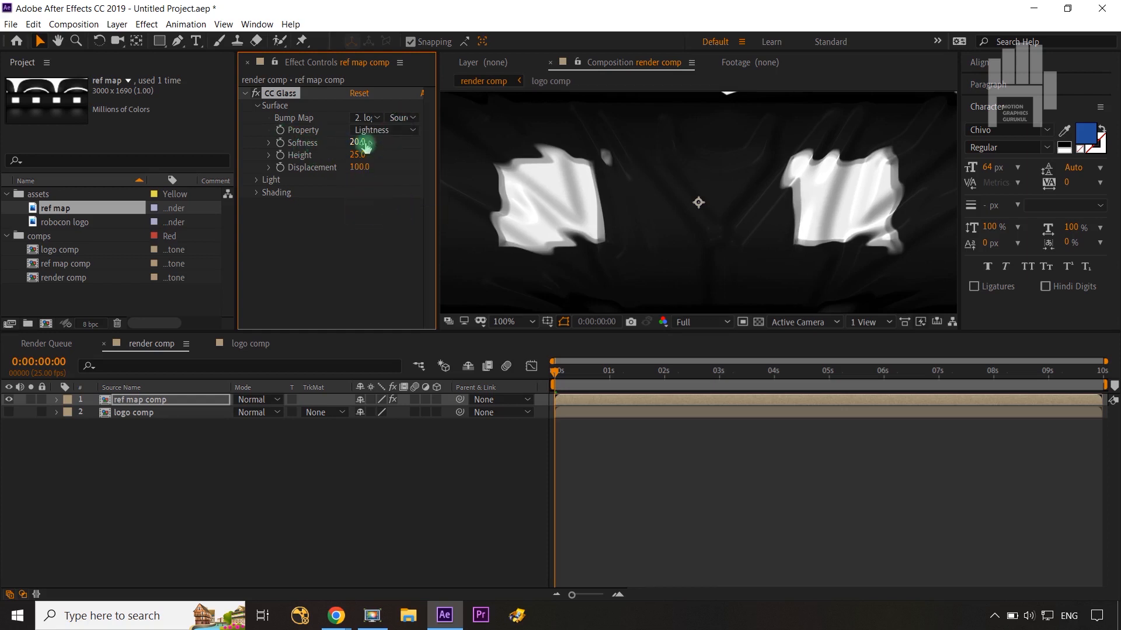
{"action": "type", "text": "65"}
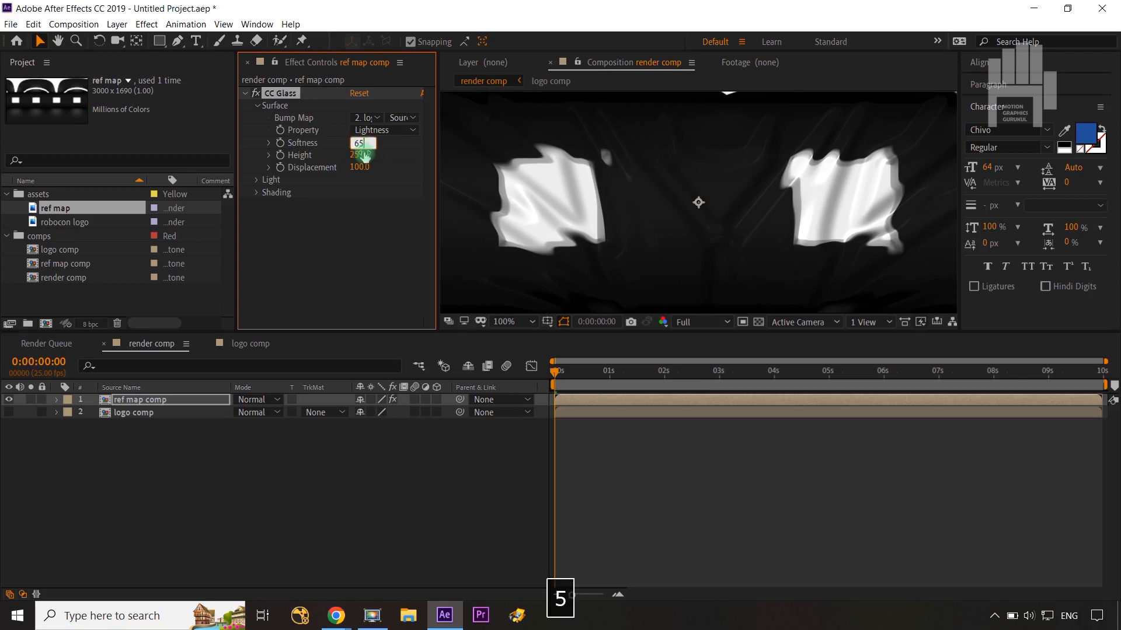
{"action": "left_click", "coordinate": [359, 240]}
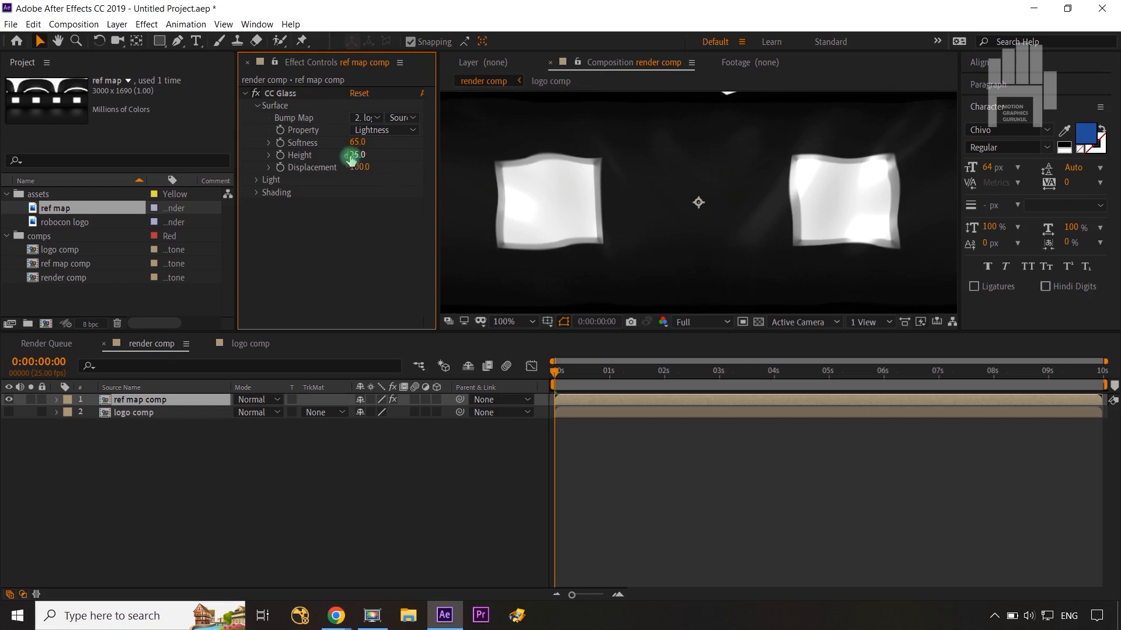
Step: Set the CC Glass Height to 100 and its Displacement to -150
{"action": "type", "text": "1"}
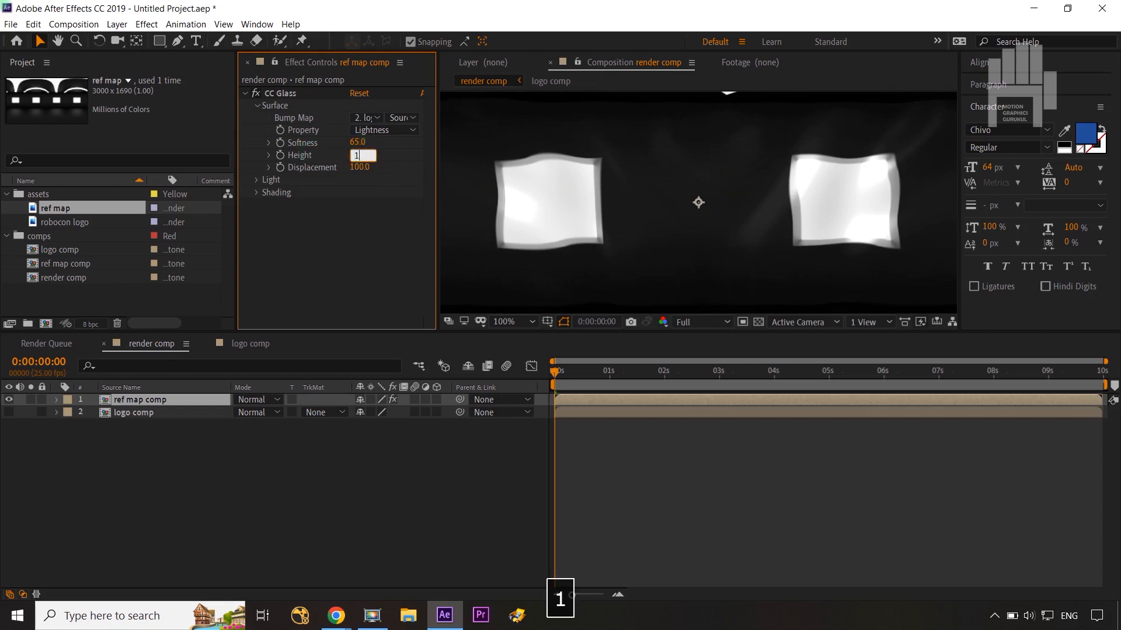
{"action": "type", "text": "00"}
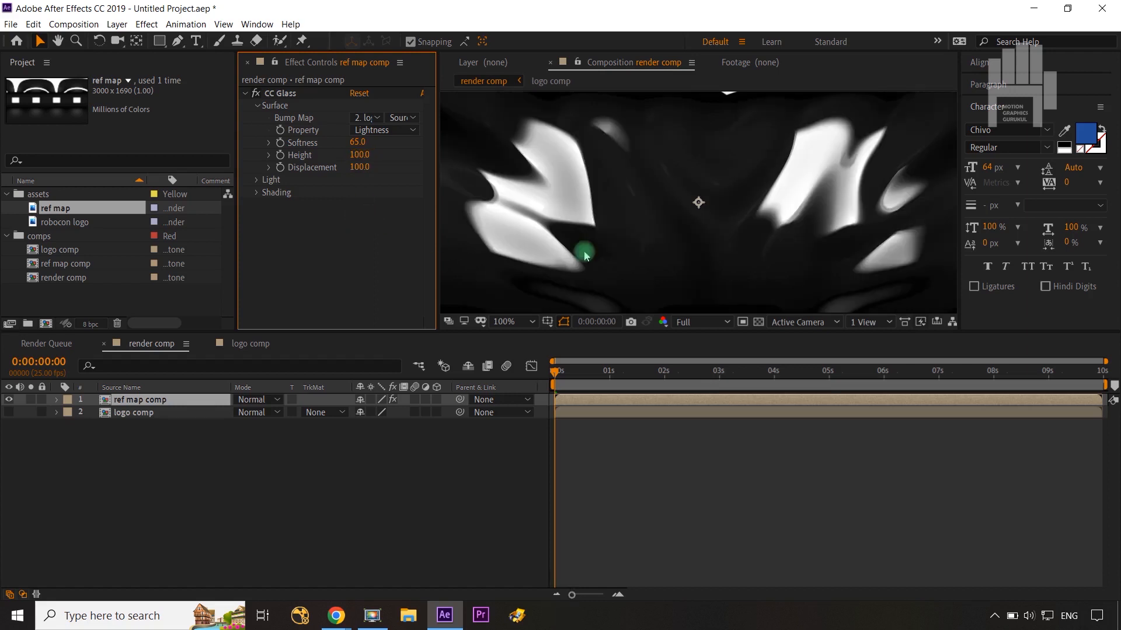
{"action": "scroll", "coordinate": [823, 220], "scroll_direction": "down", "scroll_amount": 2}
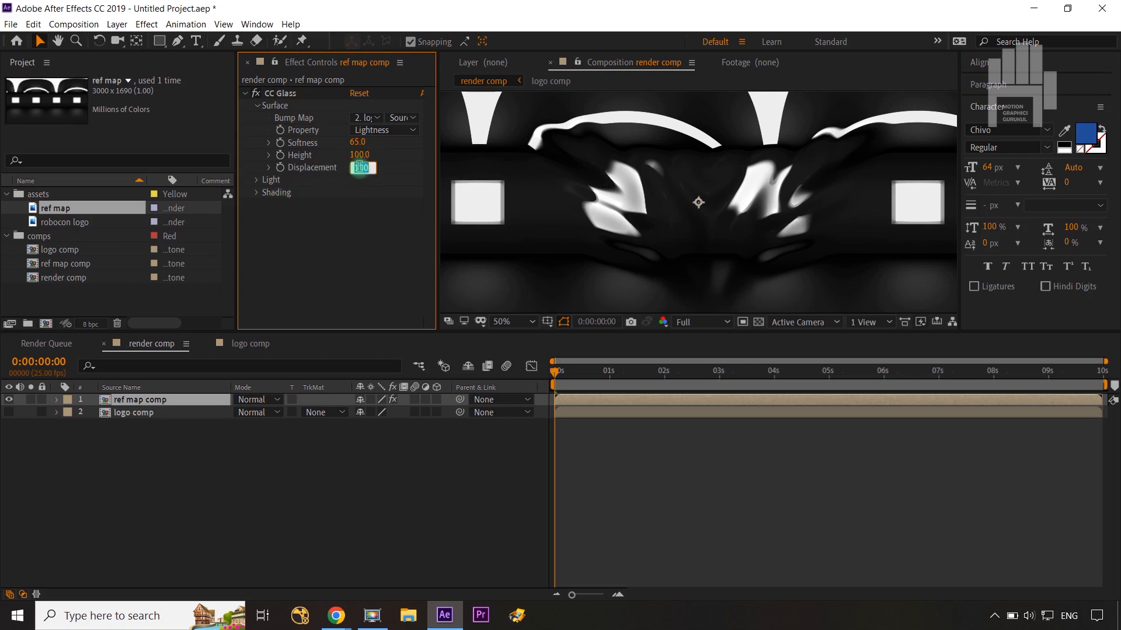
{"action": "type", "text": "-15"}
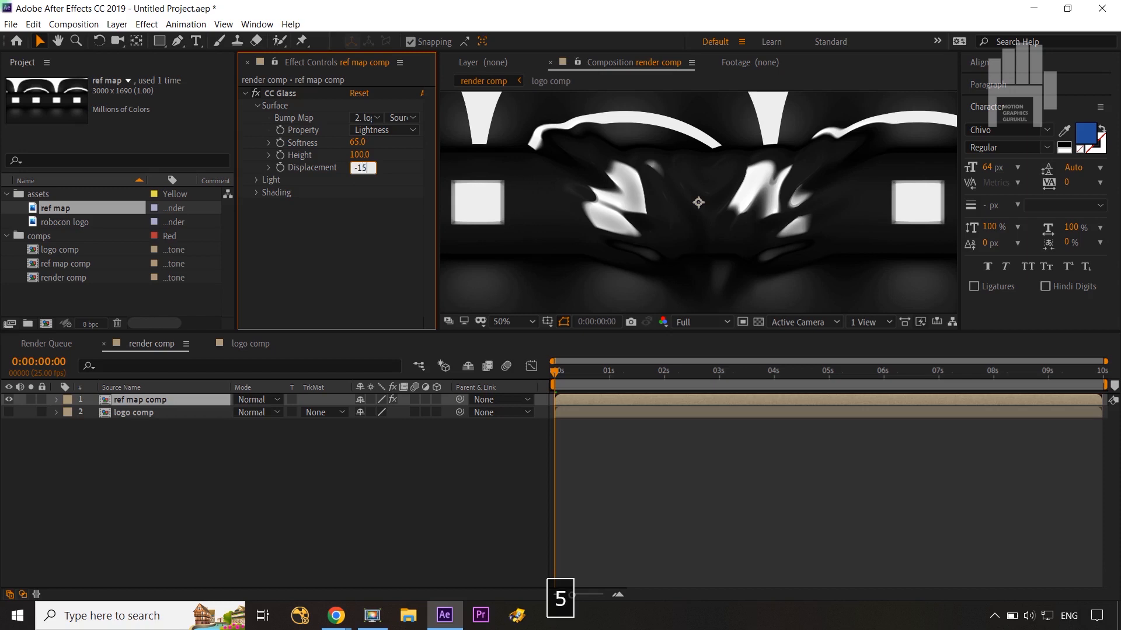
{"action": "type", "text": "0"}
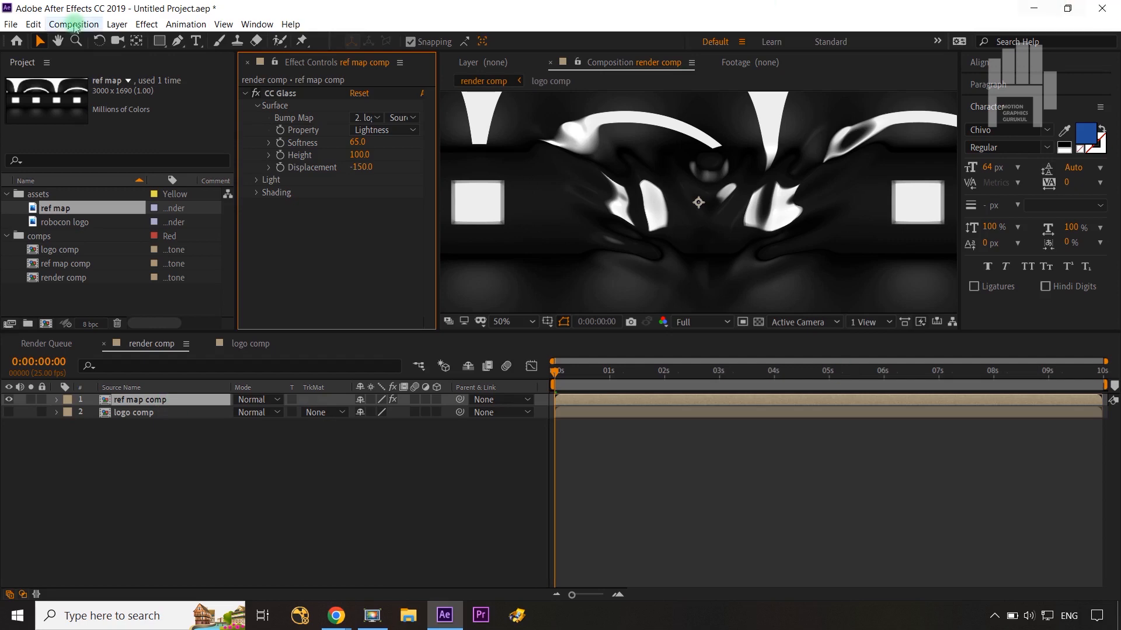
Step: Apply the CC Blobbylize effect to the ref map comp layer and set its Blob Layer to the logo comp layer
{"action": "left_click", "coordinate": [147, 24]}
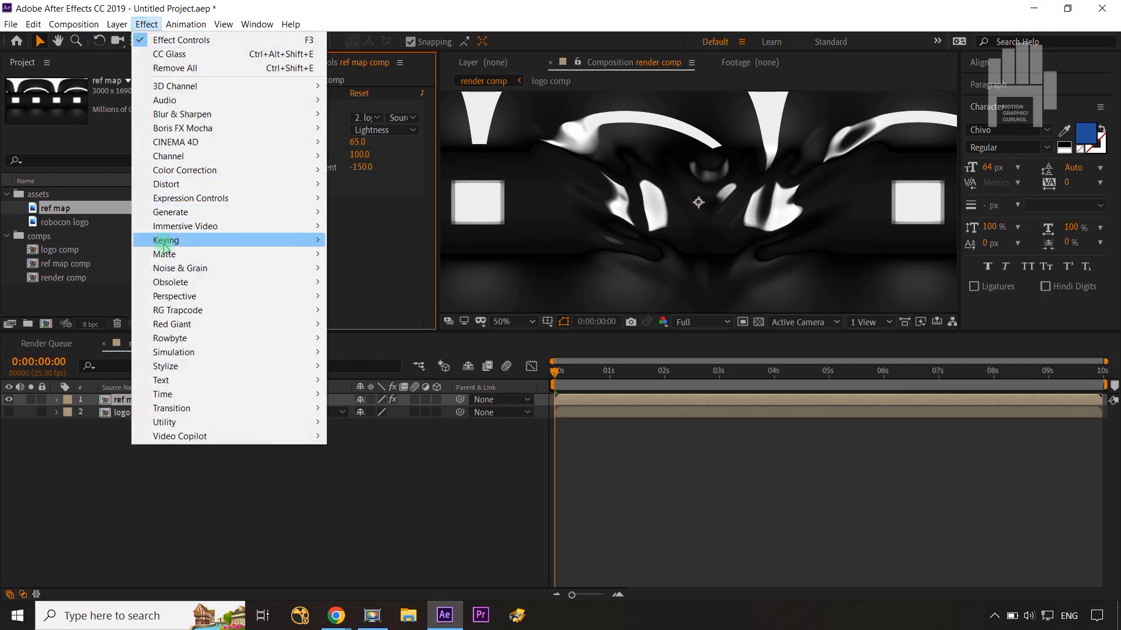
{"action": "mouse_move", "coordinate": [172, 188]}
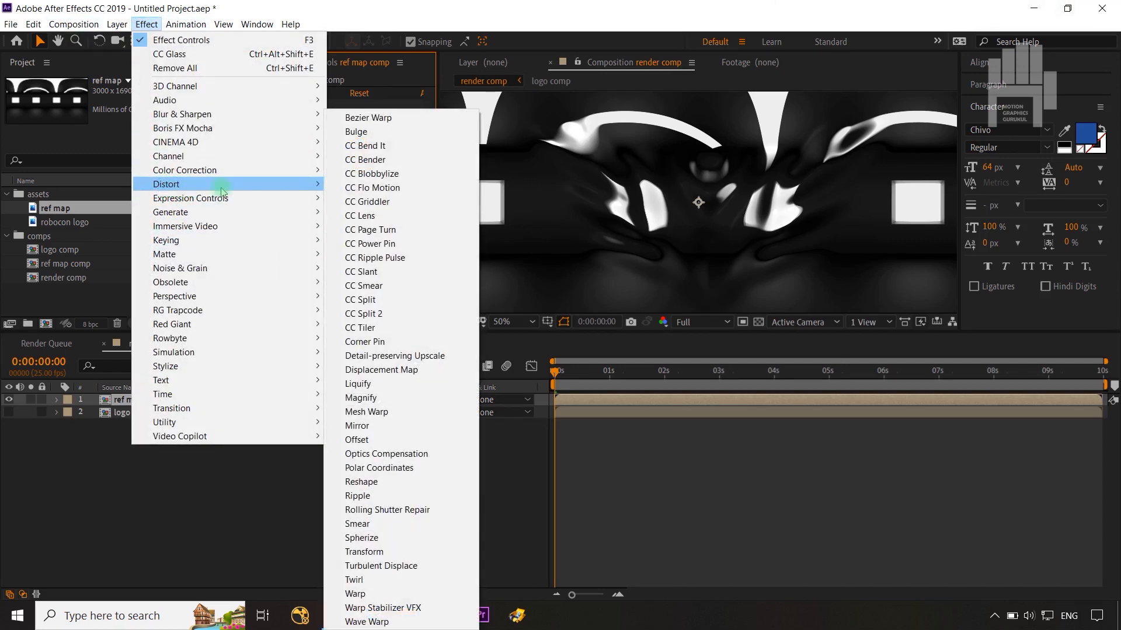
{"action": "left_click", "coordinate": [378, 175]}
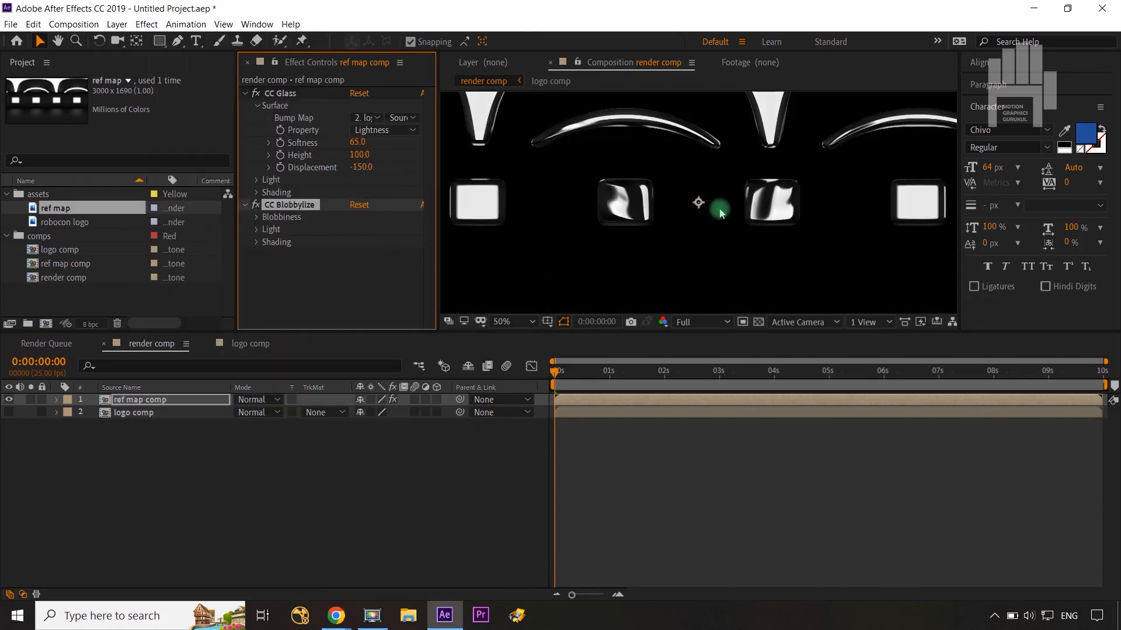
{"action": "key", "text": "comma"}
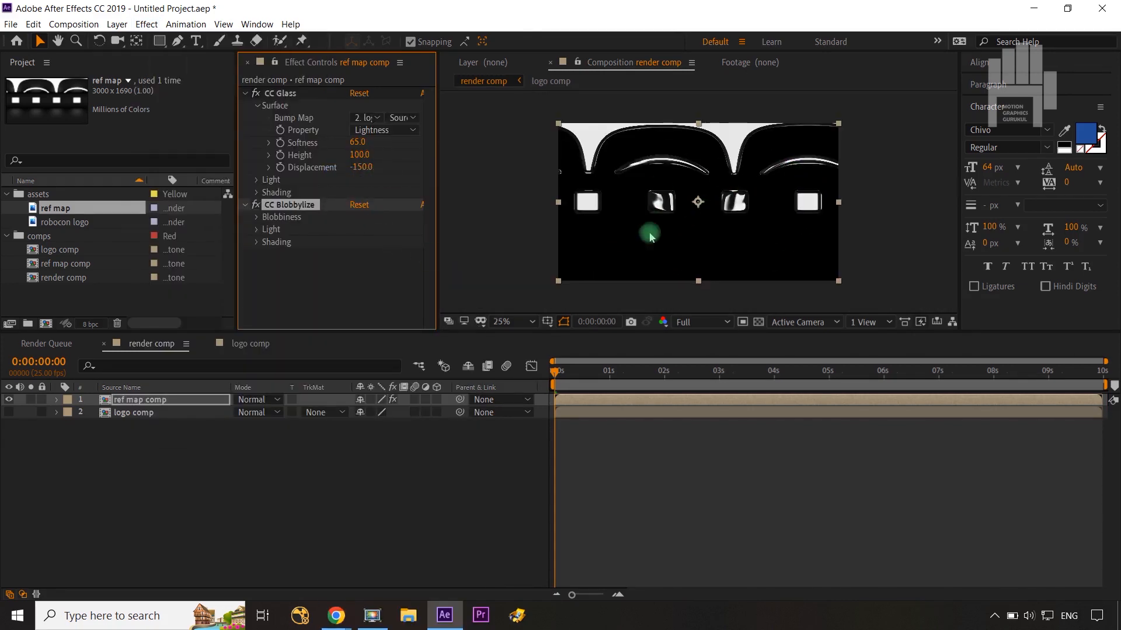
{"action": "left_click", "coordinate": [256, 218]}
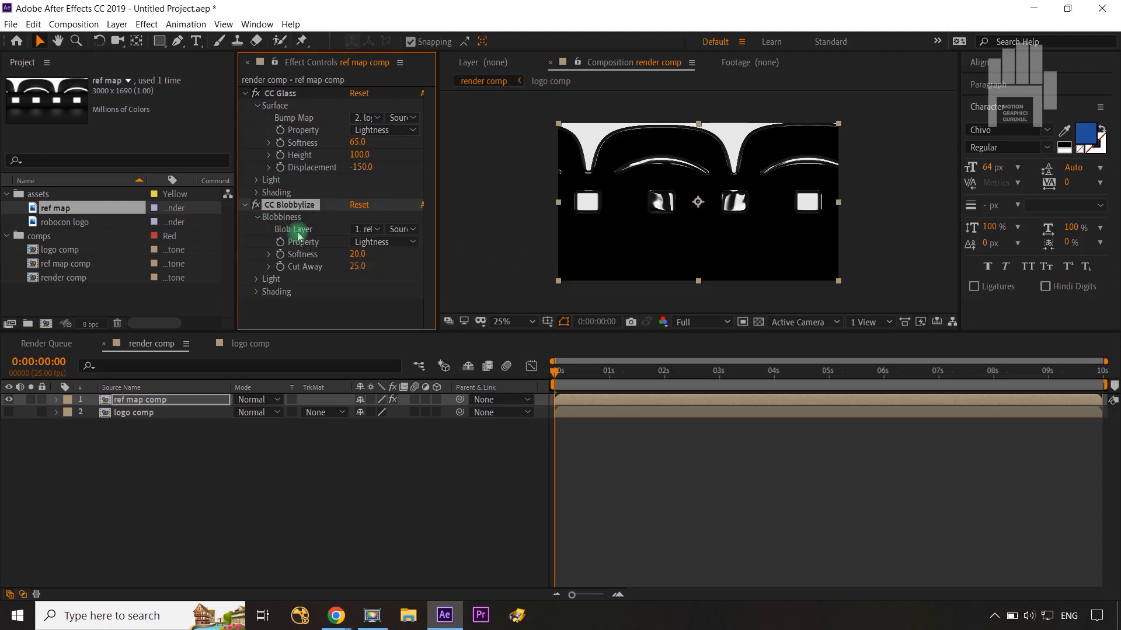
{"action": "left_click", "coordinate": [376, 231]}
{"action": "left_click", "coordinate": [382, 275]}
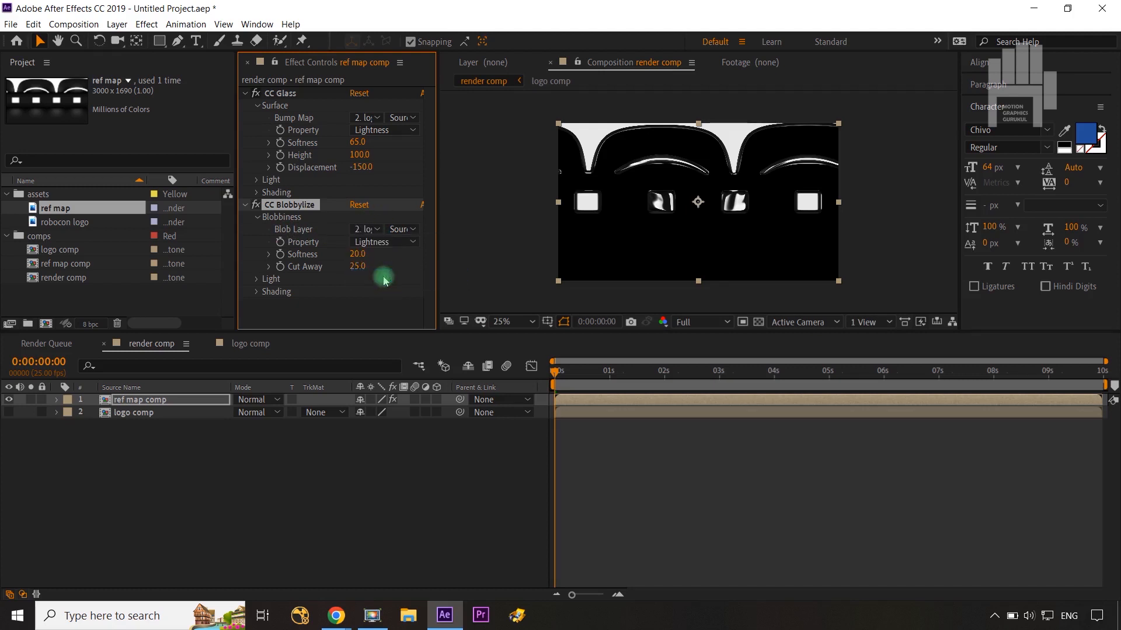
{"action": "key", "text": "period"}
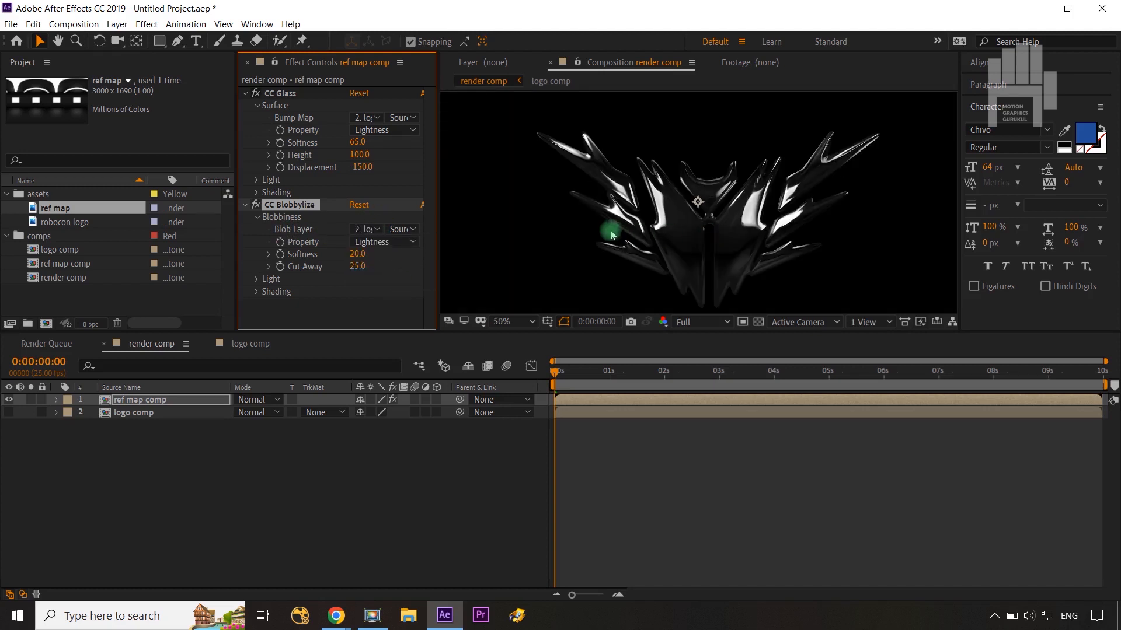
Step: Set the CC Blobbylize Softness to 9 and its Cut Away to 10
{"action": "key", "text": "shift+slash"}
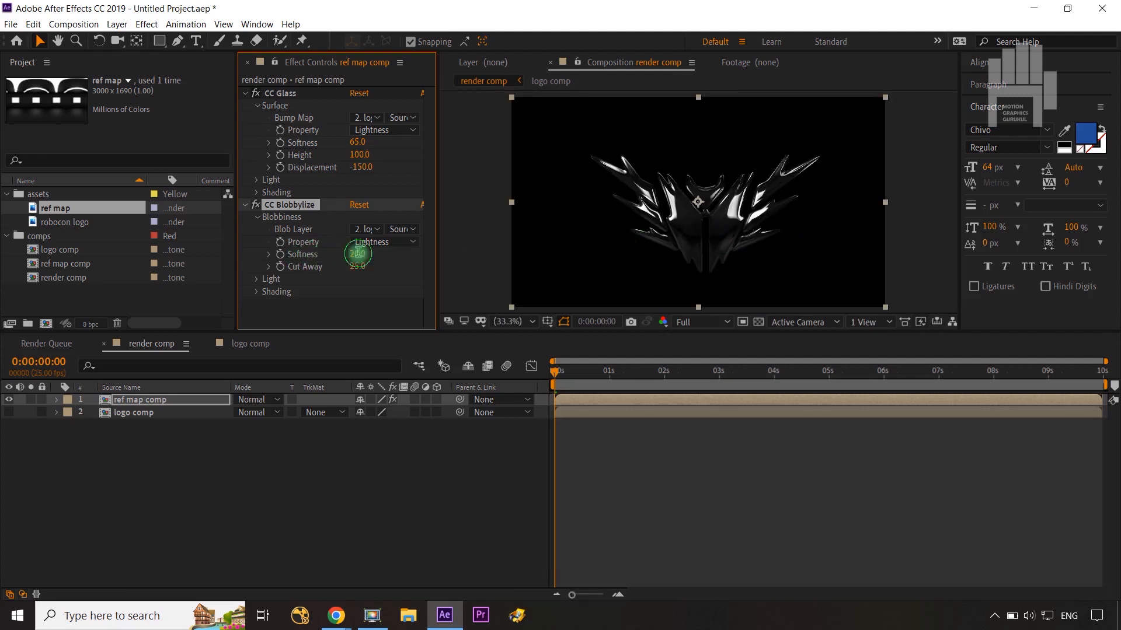
{"action": "type", "text": "9"}
{"action": "left_click", "coordinate": [384, 307]}
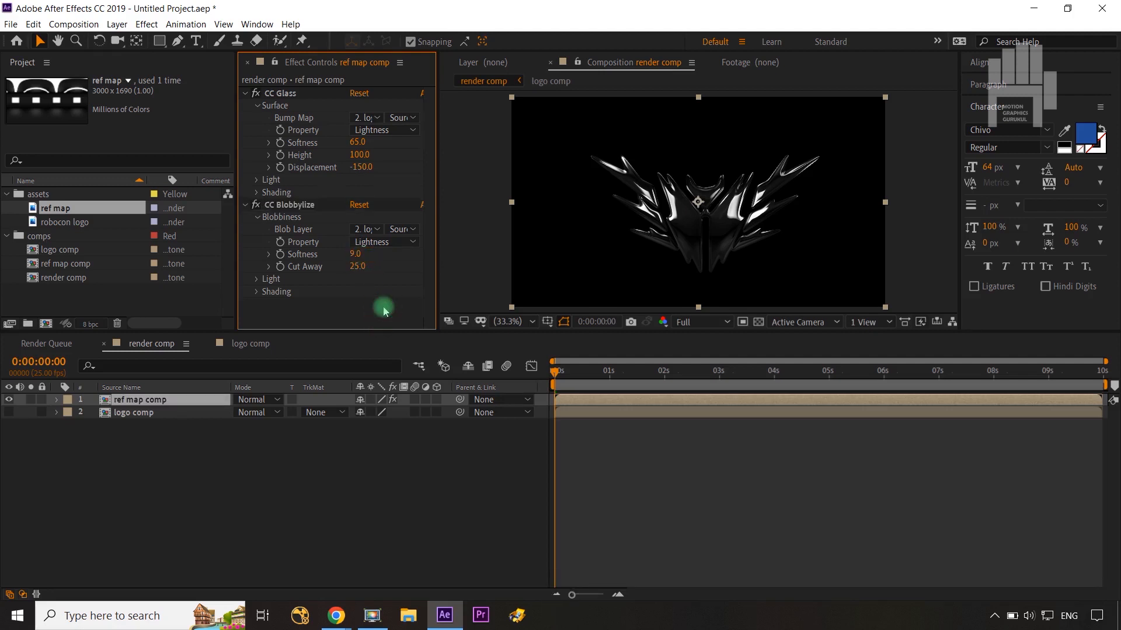
{"action": "left_click_drag", "start_coordinate": [357, 268], "coordinate": [294, 270]}
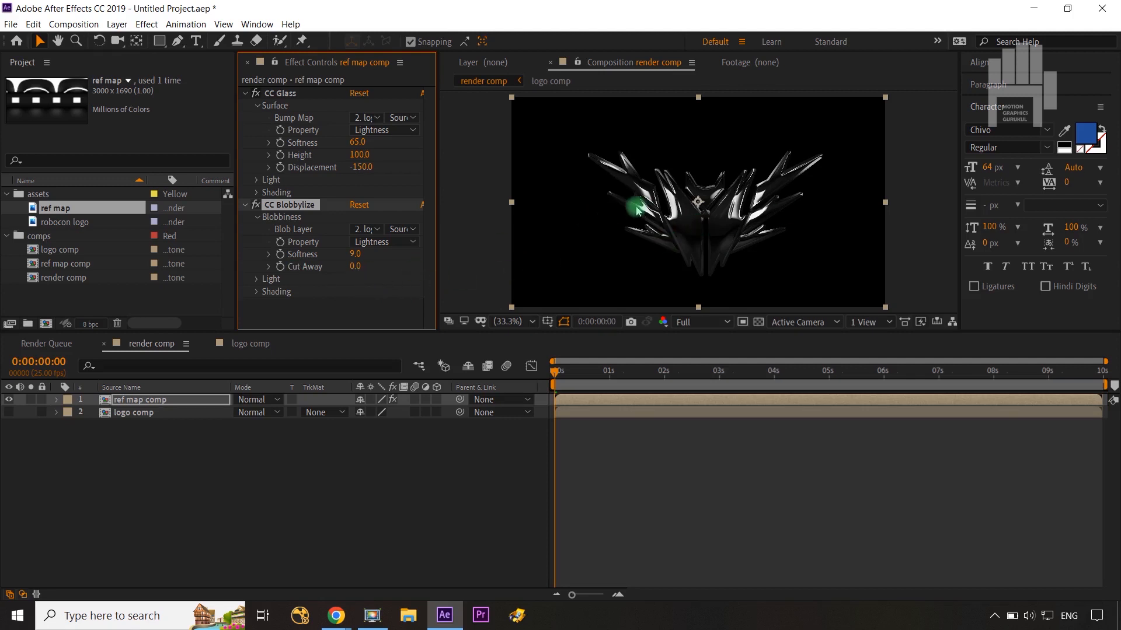
{"action": "key", "text": "slash"}
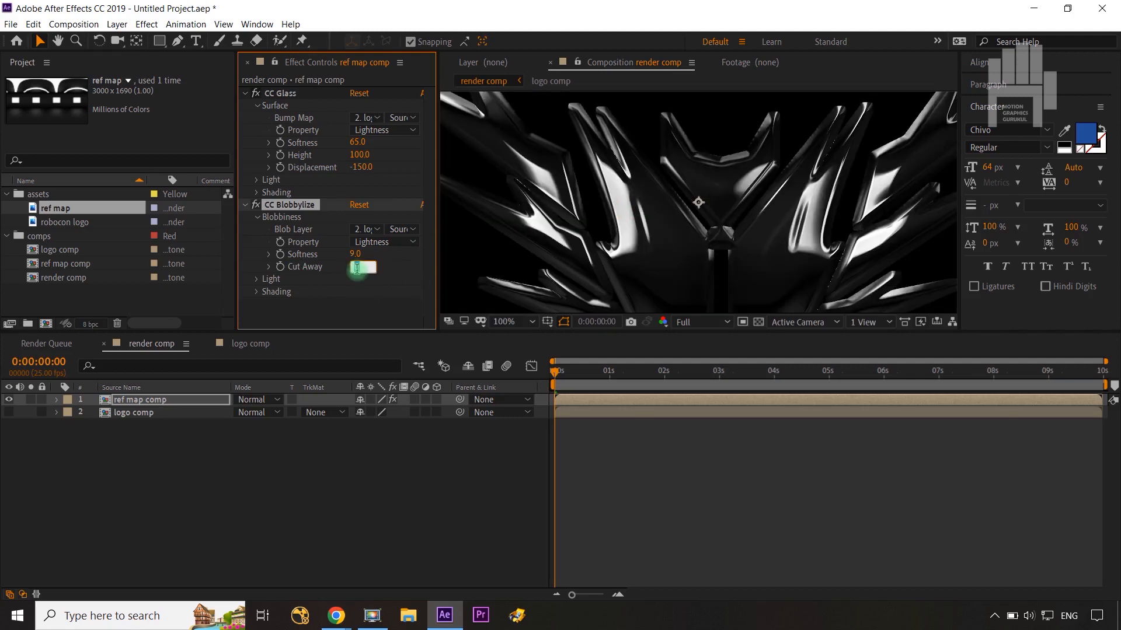
{"action": "type", "text": "10"}
{"action": "left_click", "coordinate": [375, 299]}
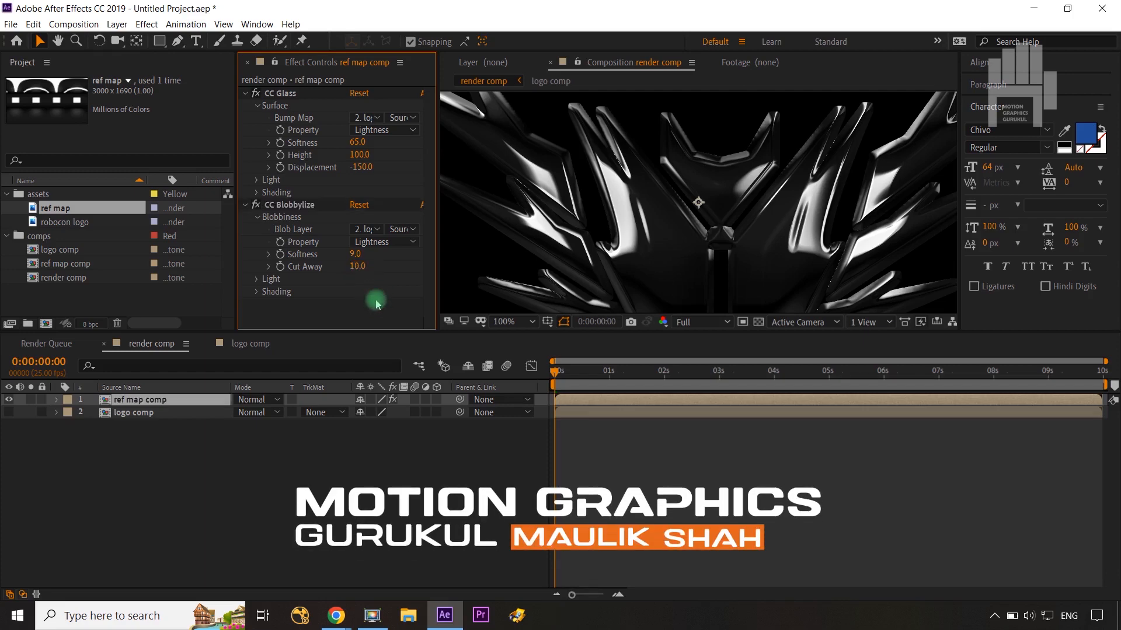
Step: Try a CC Blobbylize Cut Away of 0 on the logo, and set it back to 10
{"action": "key", "text": "comma"}
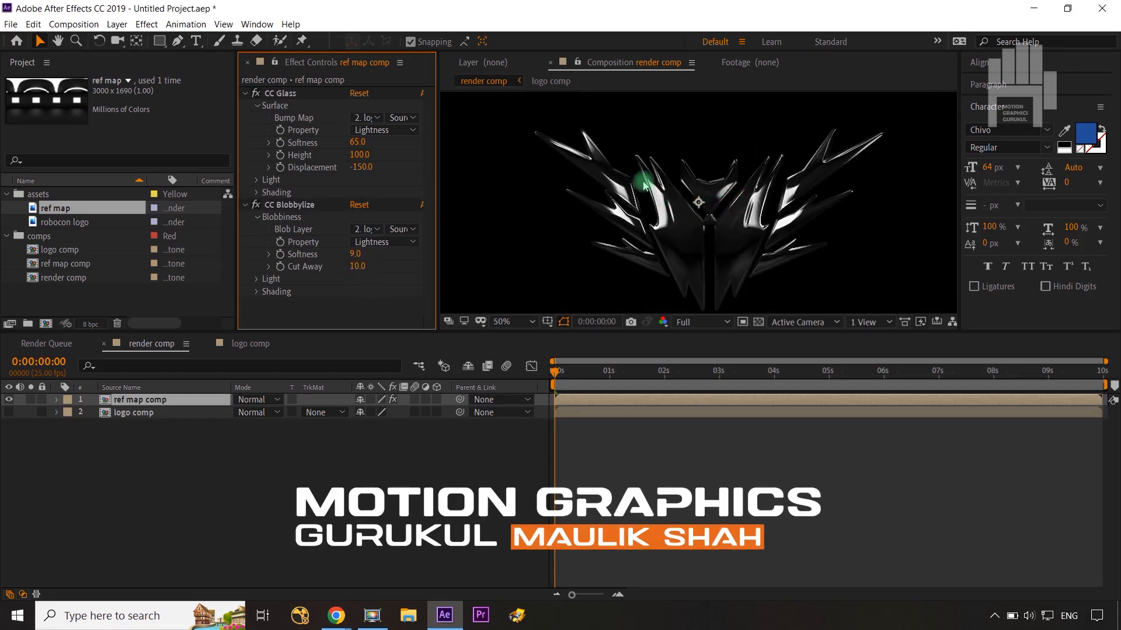
{"action": "left_click_drag", "start_coordinate": [356, 267], "coordinate": [351, 272]}
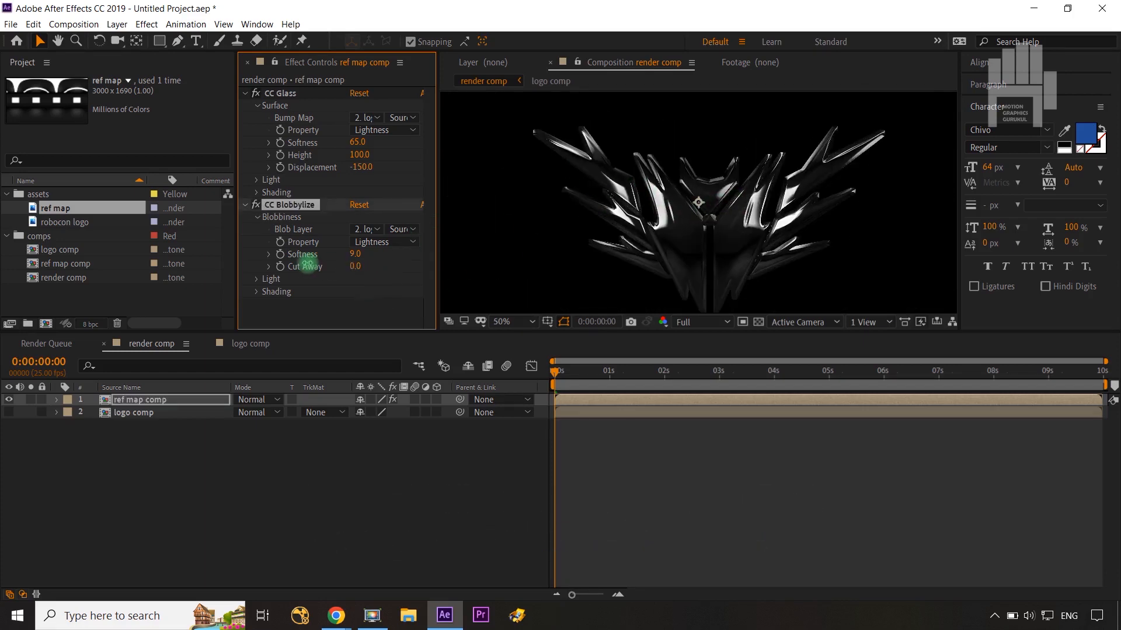
{"action": "left_click", "coordinate": [353, 267]}
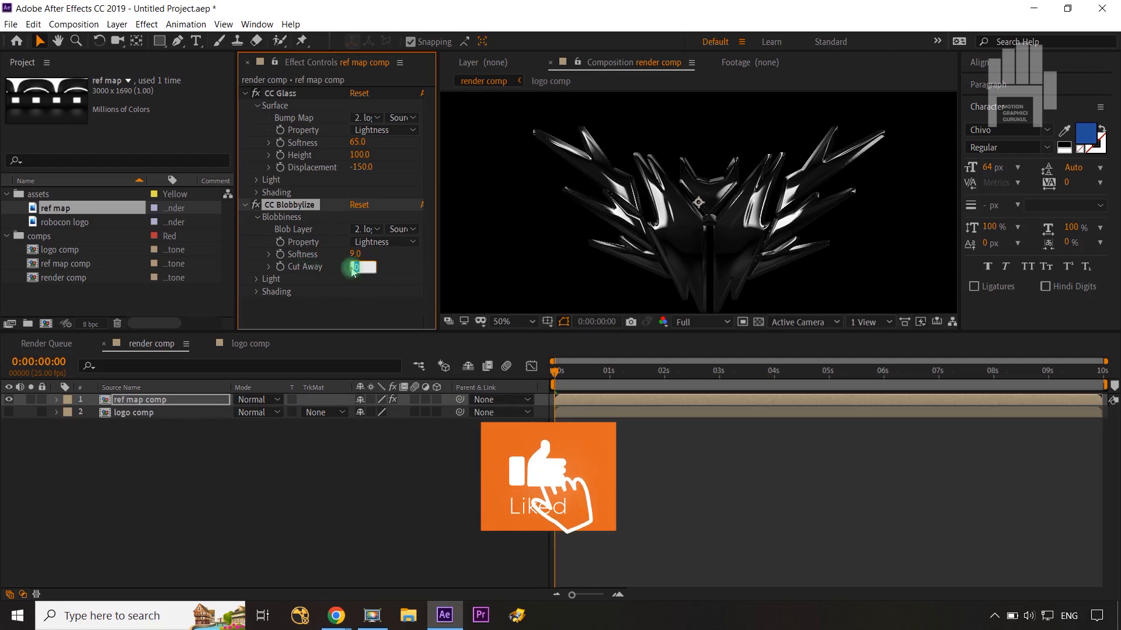
{"action": "type", "text": "10"}
{"action": "left_click", "coordinate": [351, 300]}
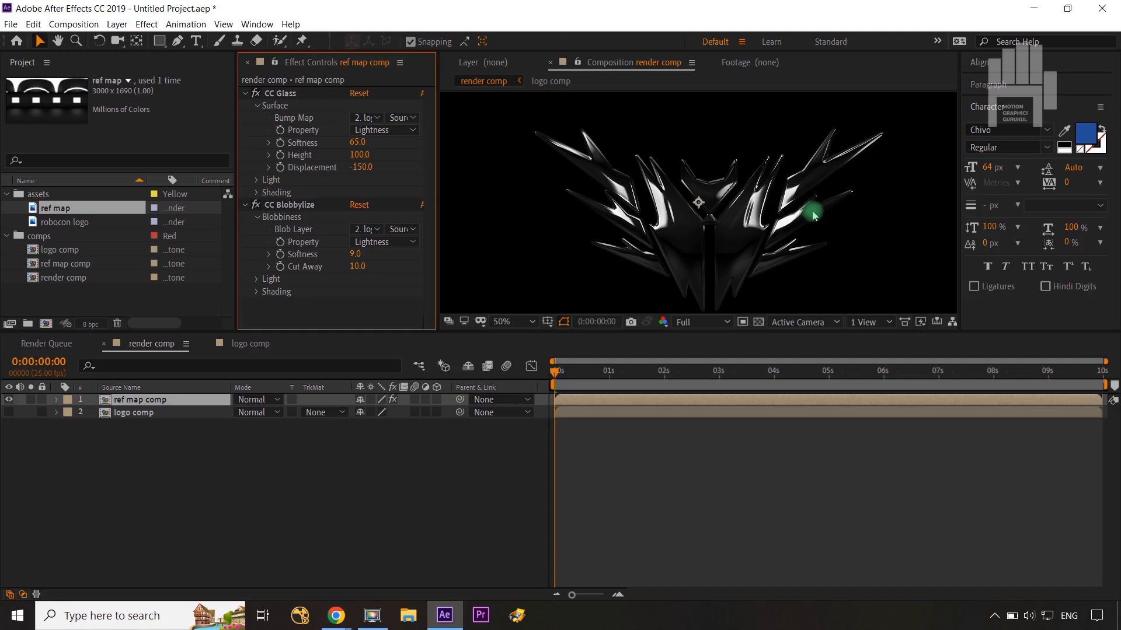
Step: Collapse the CC Glass and CC Blobbylize settings, deselect the layer and fit the whole composition in view
{"action": "key", "text": "space"}
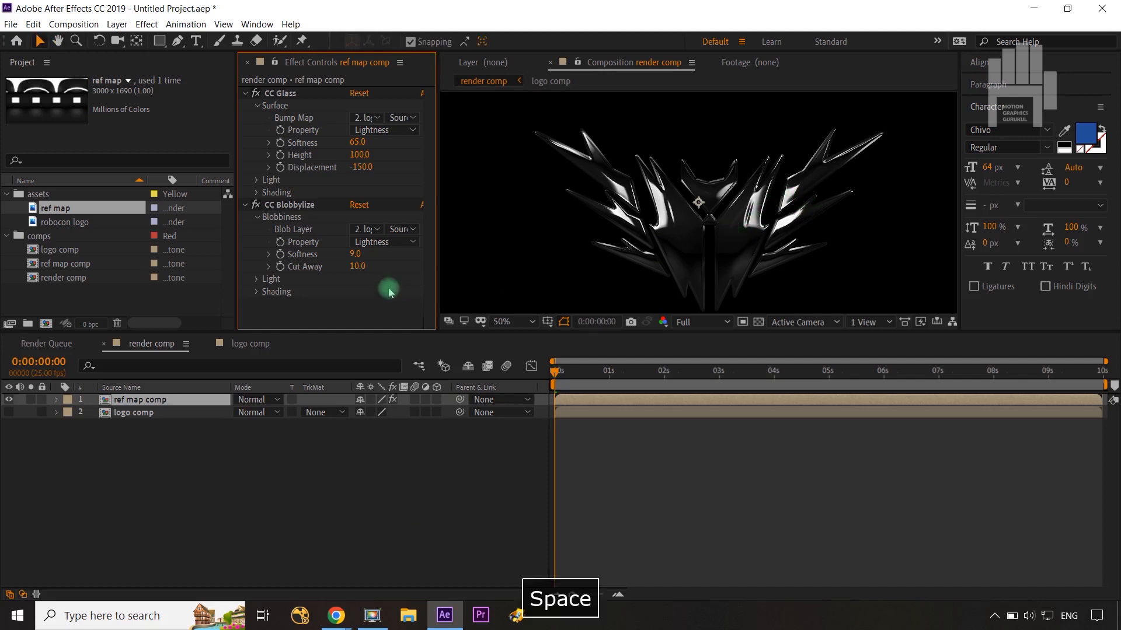
{"action": "left_click", "coordinate": [244, 94]}
{"action": "left_click", "coordinate": [244, 106]}
{"action": "left_click", "coordinate": [332, 489]}
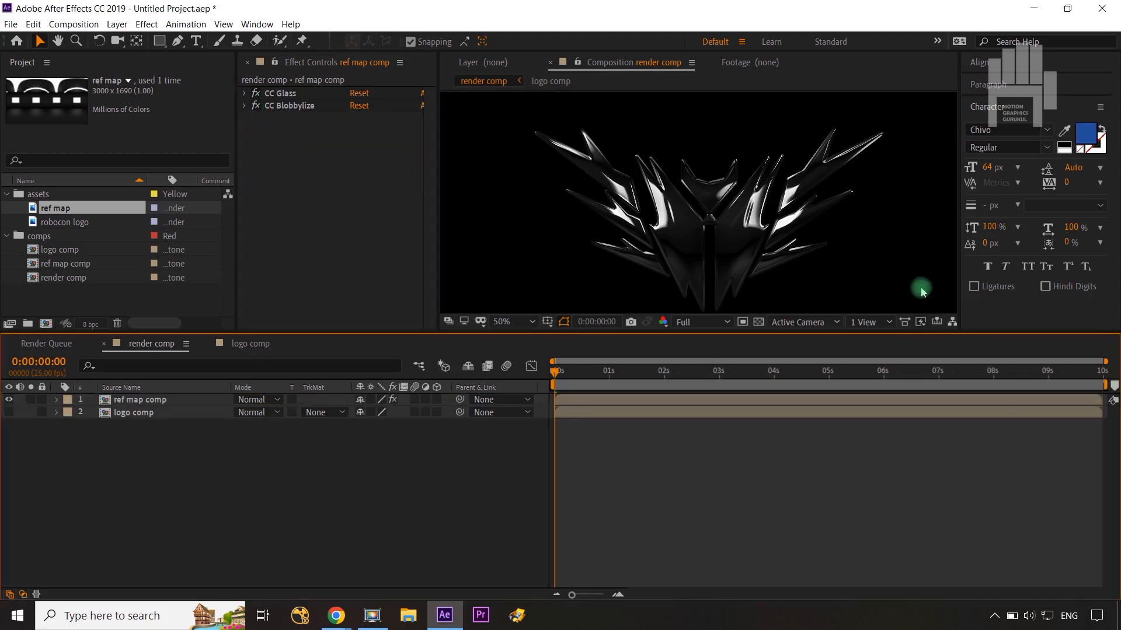
{"action": "key", "text": "shift+slash"}
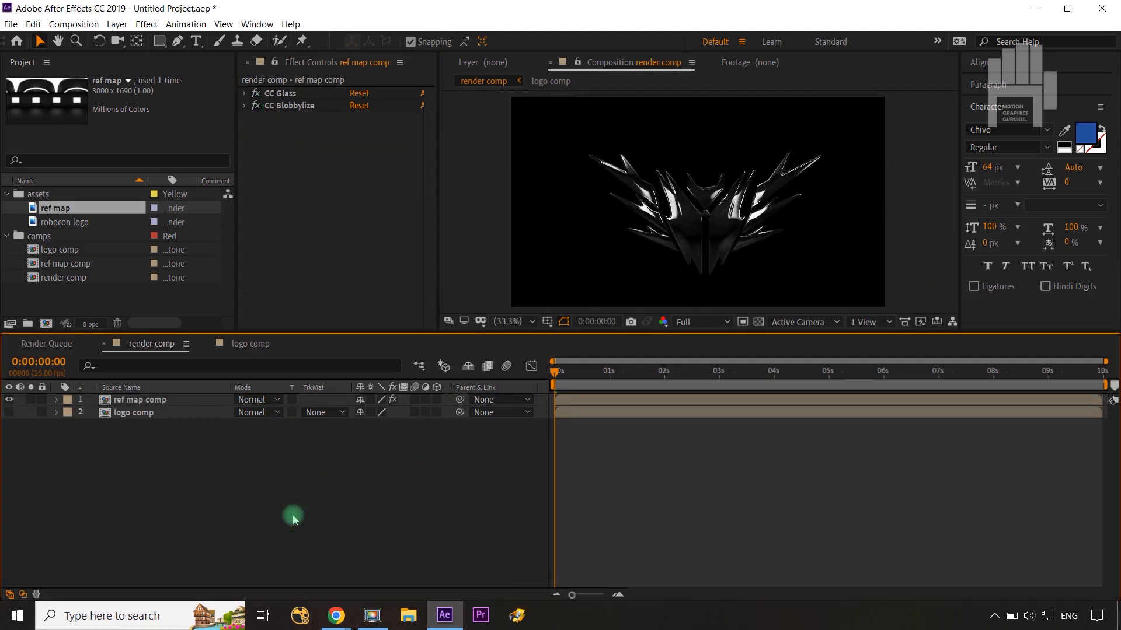
Step: Create a 1920 x 1080 black solid named "bg" and place it below the logo comp layer
{"action": "key", "text": "ctrl+y"}
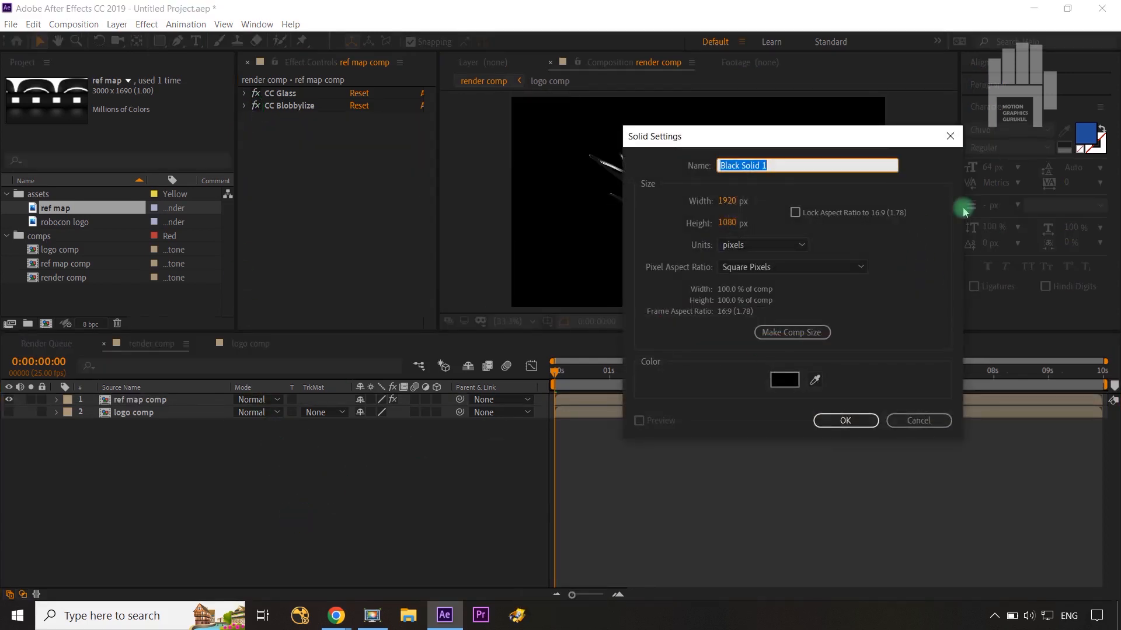
{"action": "type", "text": "bg"}
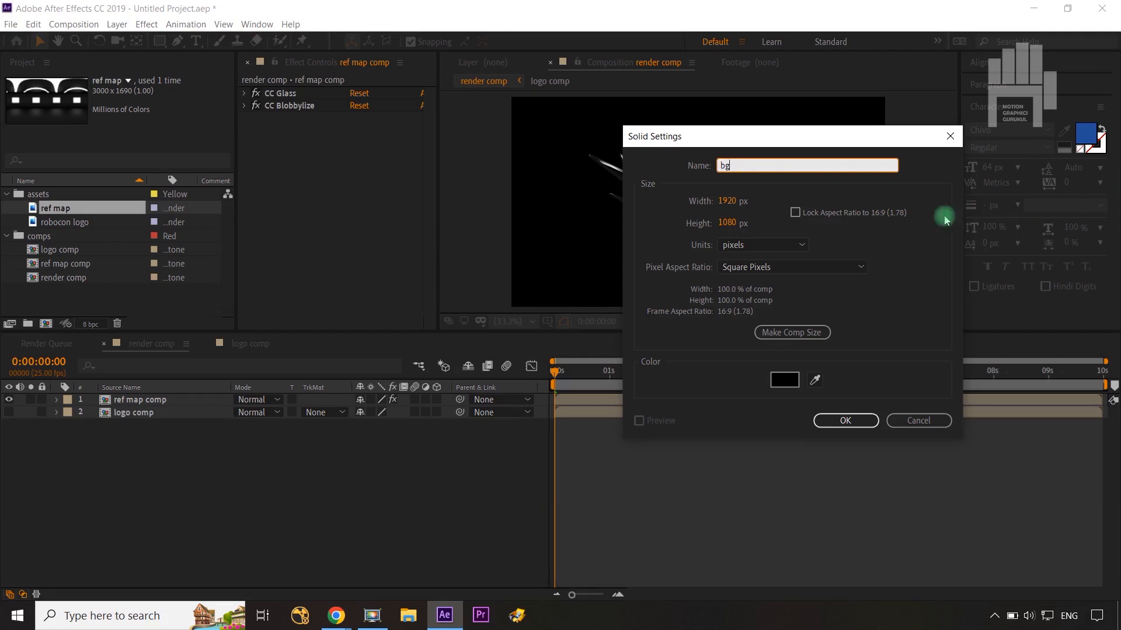
{"action": "left_click", "coordinate": [846, 420]}
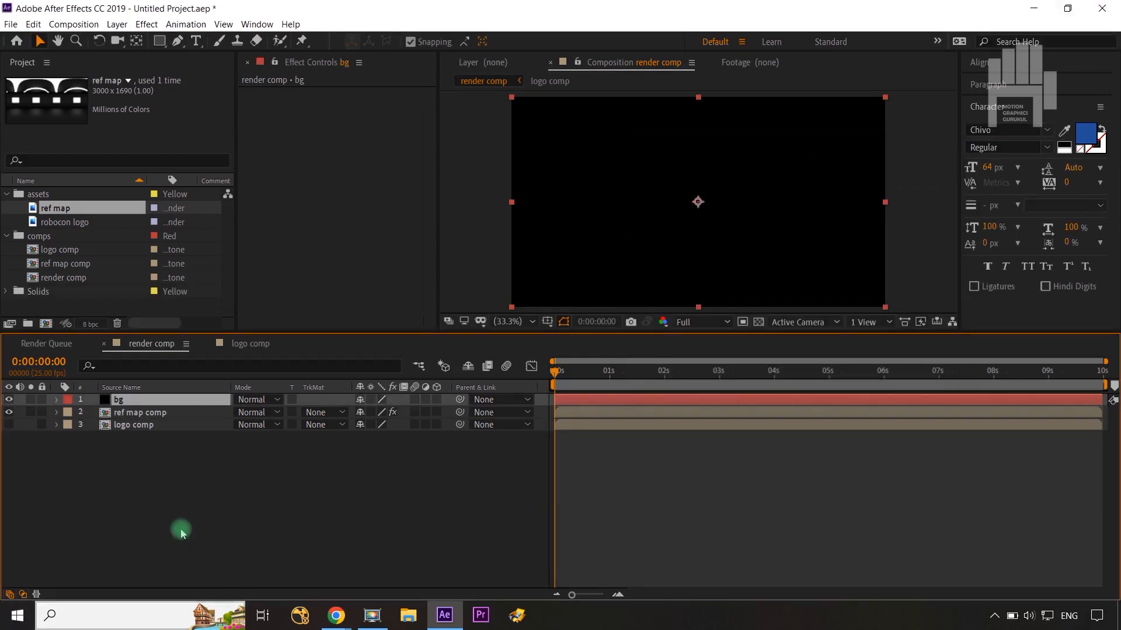
{"action": "left_click_drag", "start_coordinate": [140, 399], "coordinate": [146, 451]}
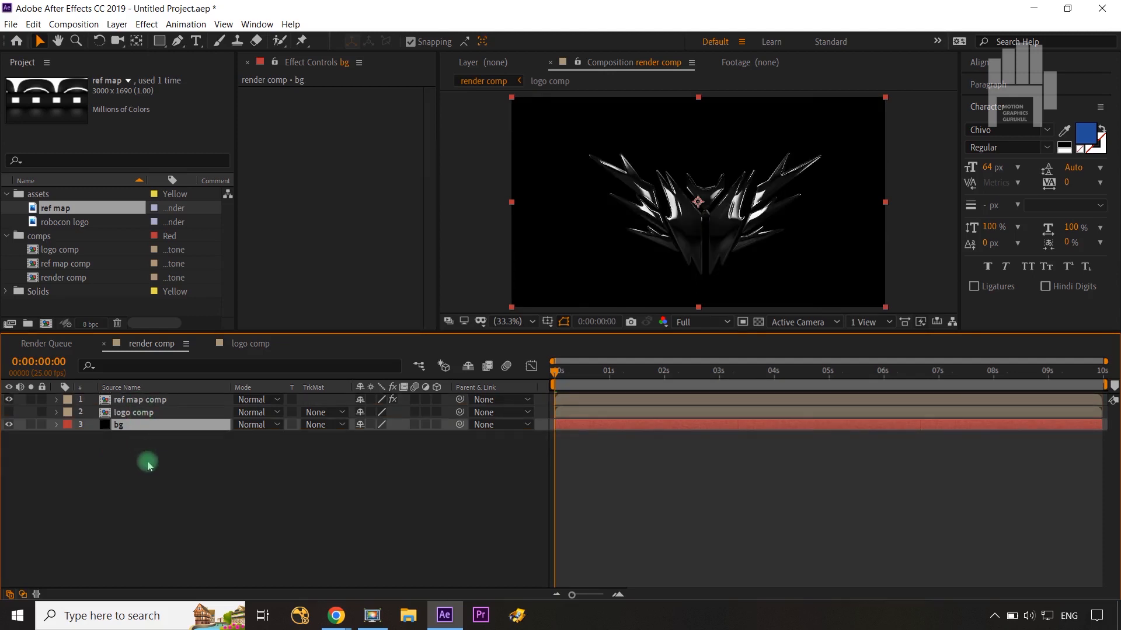
{"action": "left_click", "coordinate": [147, 465]}
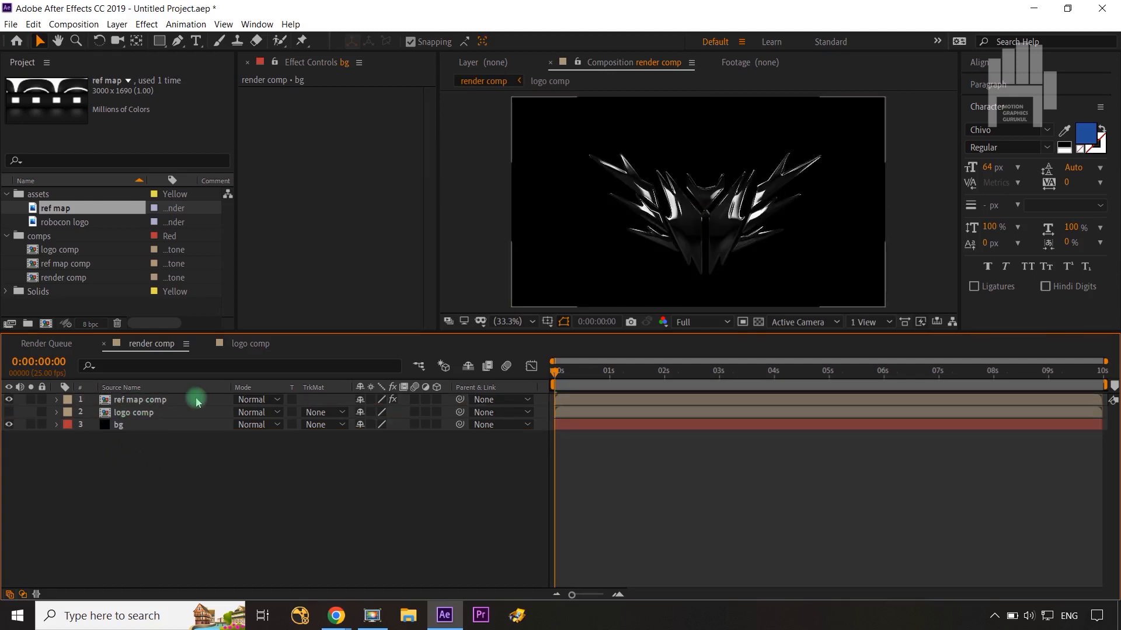
{"action": "left_click", "coordinate": [147, 400]}
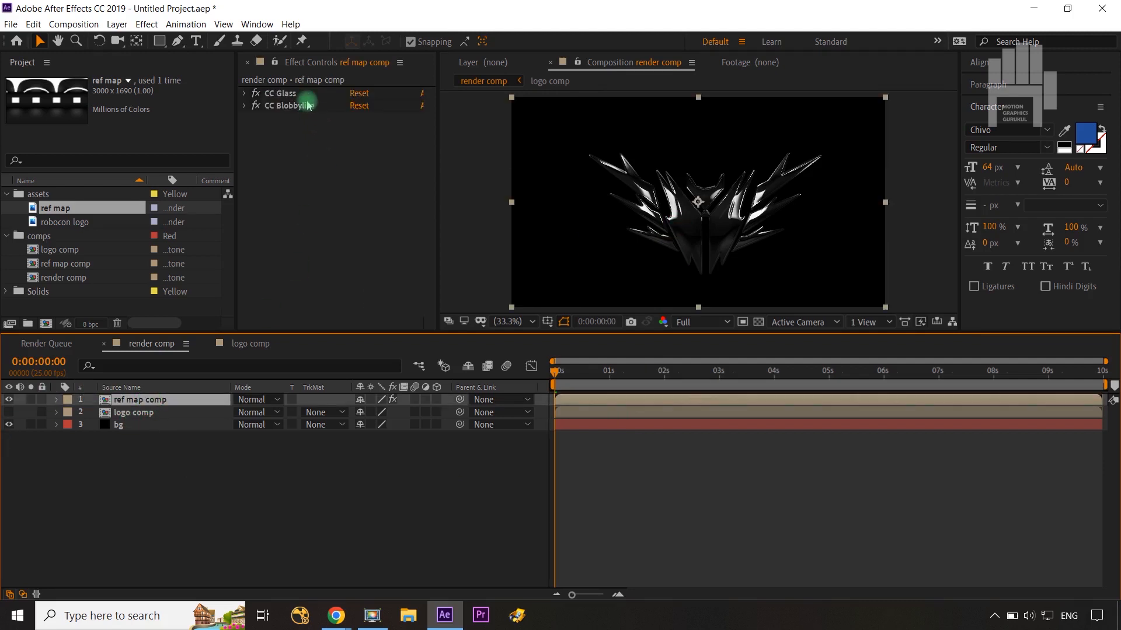
{"action": "left_click", "coordinate": [144, 449]}
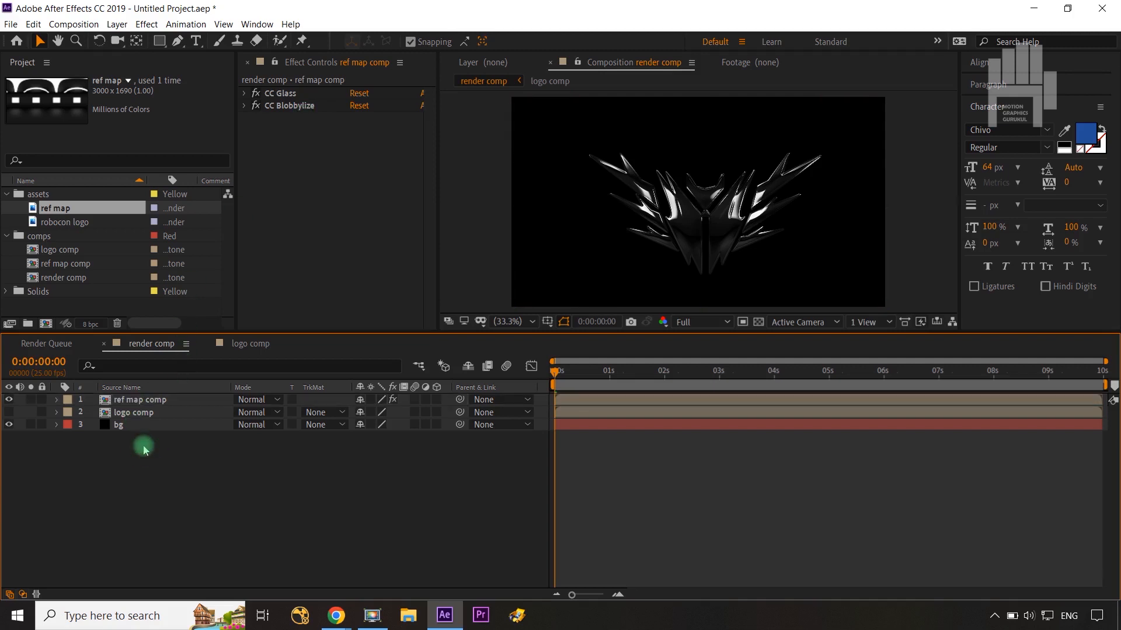
Step: Apply the Gradient Ramp effect to the bg solid layer
{"action": "left_click", "coordinate": [143, 426]}
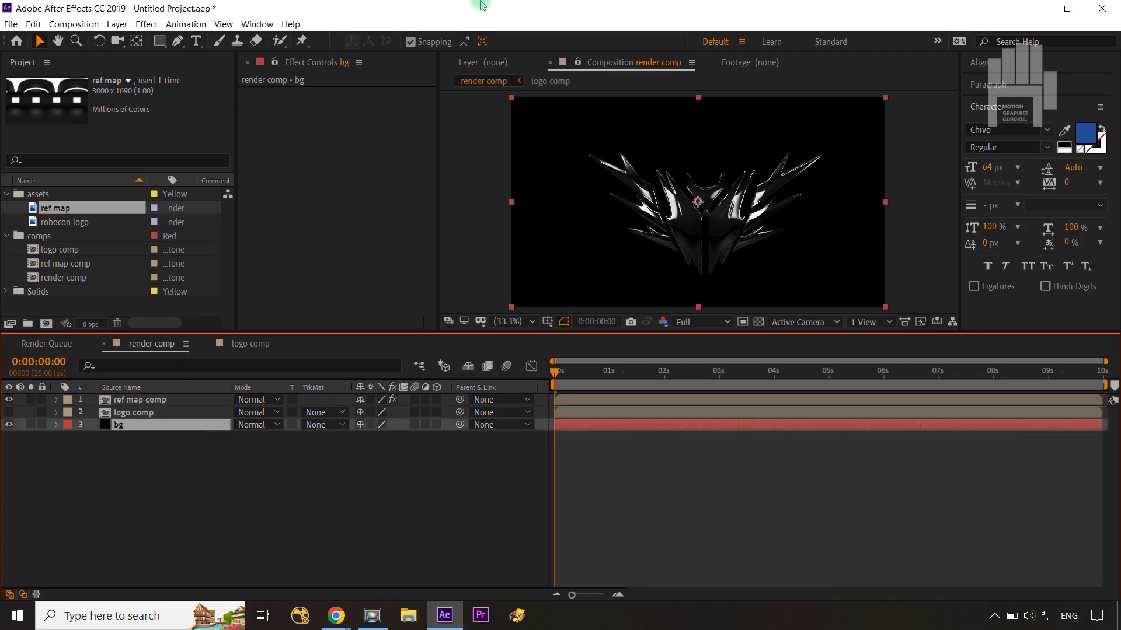
{"action": "left_click", "coordinate": [147, 24]}
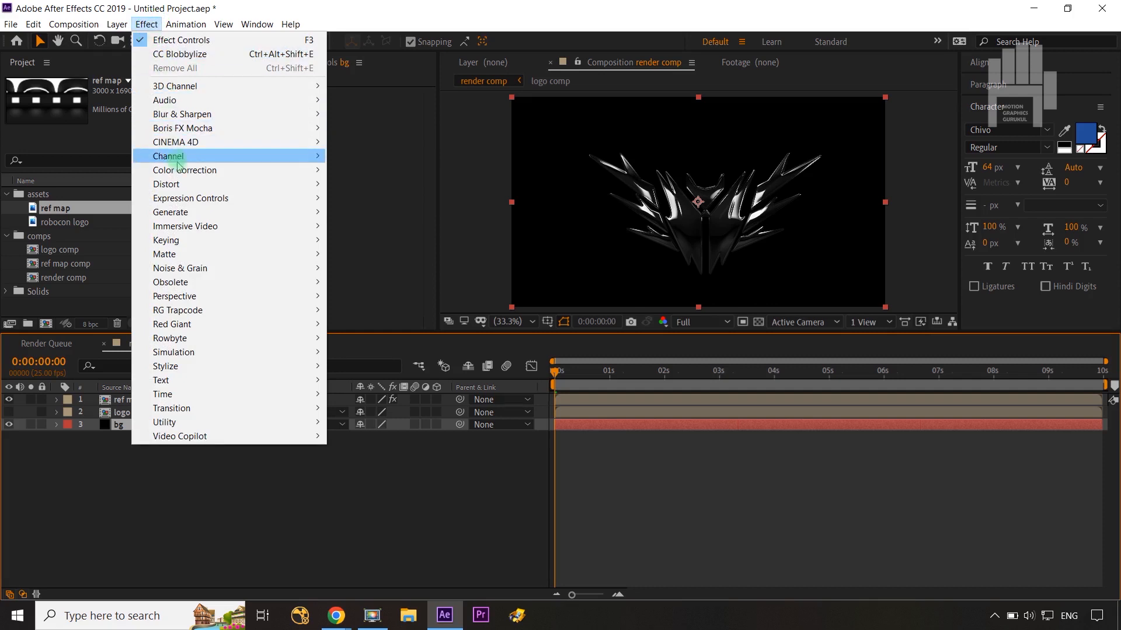
{"action": "mouse_move", "coordinate": [187, 217]}
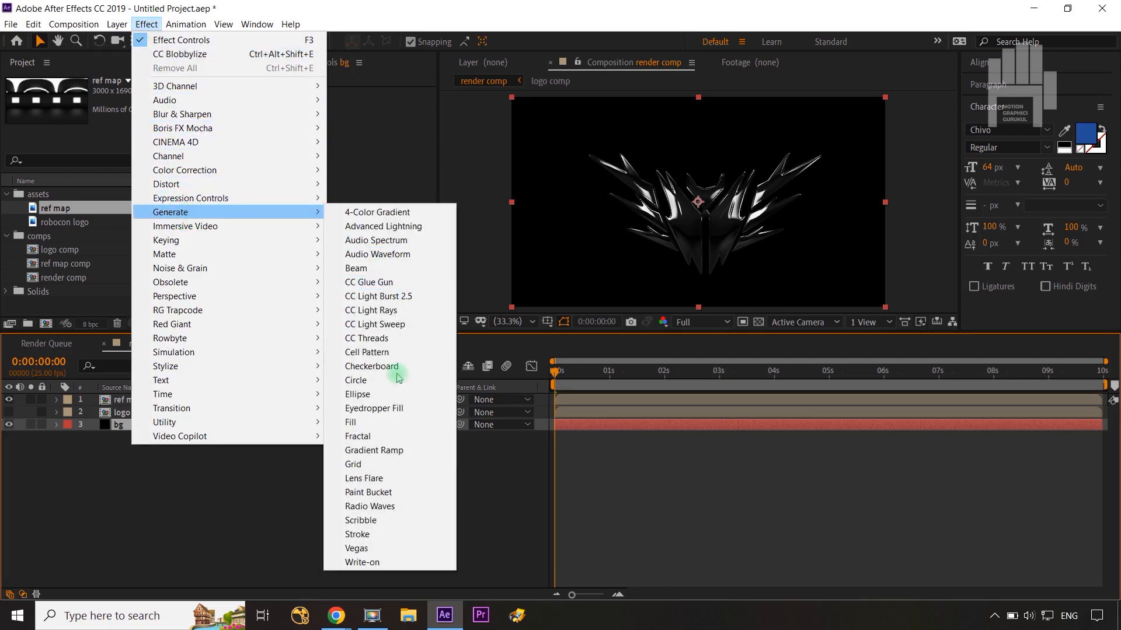
{"action": "left_click", "coordinate": [387, 450]}
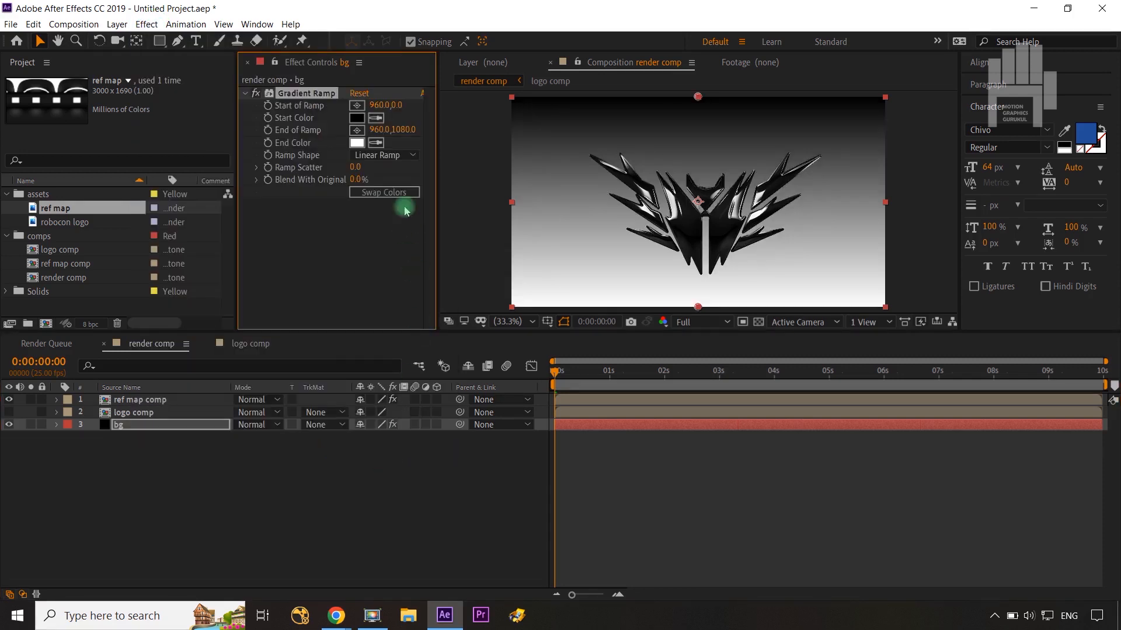
Step: Set the Gradient Ramp Start Color to dark grey 191919 and its End Color to black 000000, then deselect the bg layer
{"action": "left_click", "coordinate": [357, 119]}
{"action": "left_click_drag", "start_coordinate": [825, 280], "coordinate": [754, 338]}
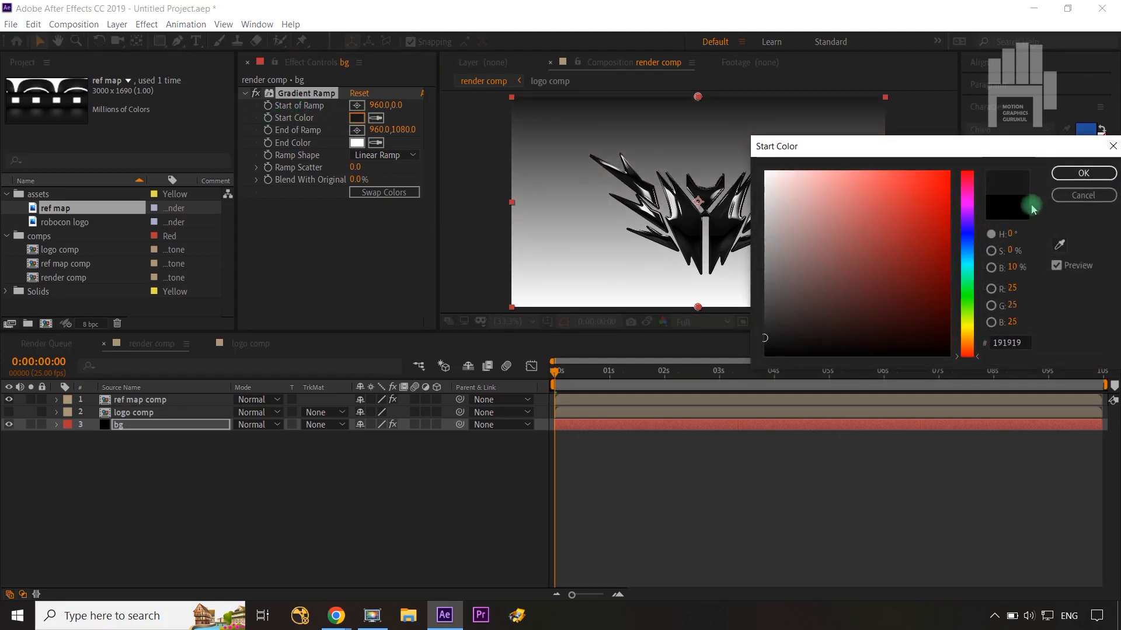
{"action": "left_click", "coordinate": [1084, 173]}
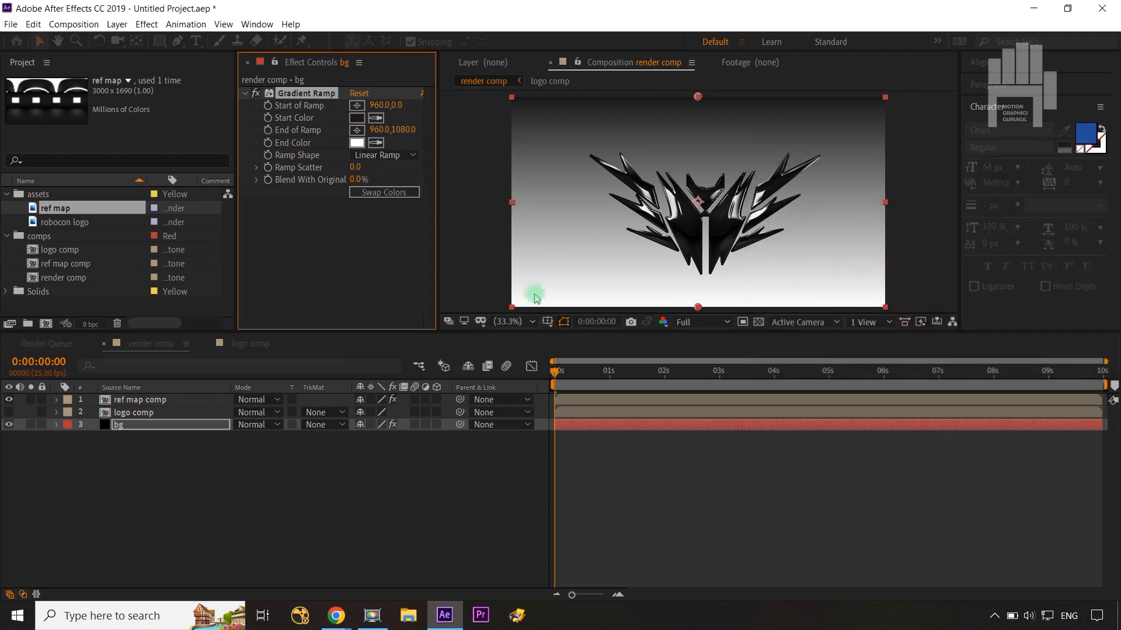
{"action": "left_click", "coordinate": [356, 143]}
{"action": "left_click_drag", "start_coordinate": [823, 317], "coordinate": [708, 367]}
{"action": "left_click", "coordinate": [970, 349]}
{"action": "left_click", "coordinate": [1084, 172]}
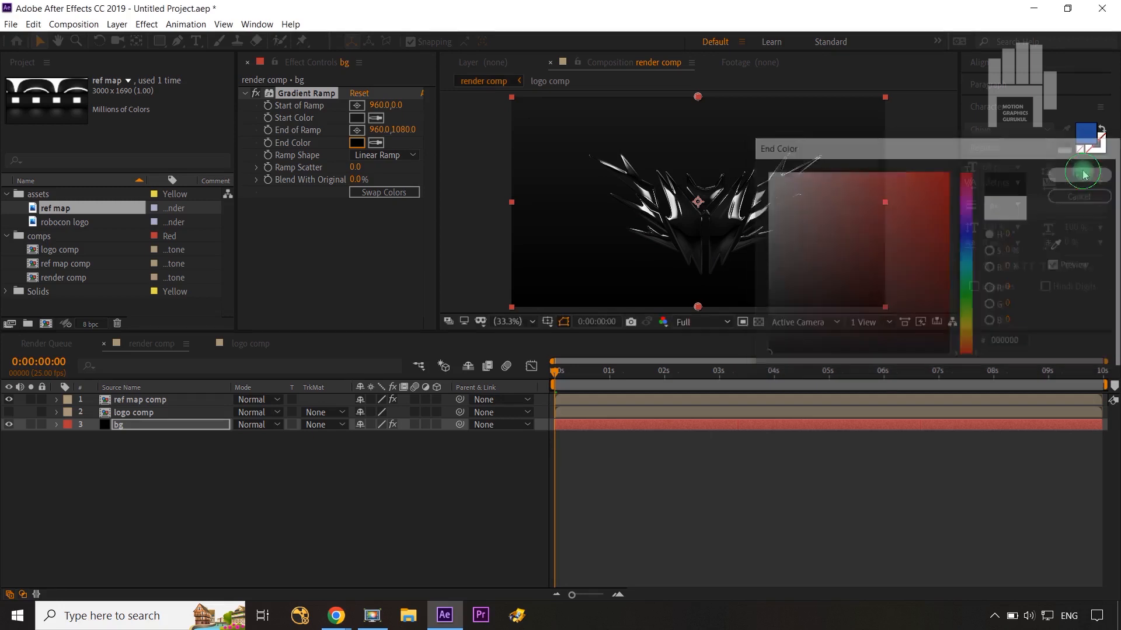
{"action": "left_click", "coordinate": [440, 533]}
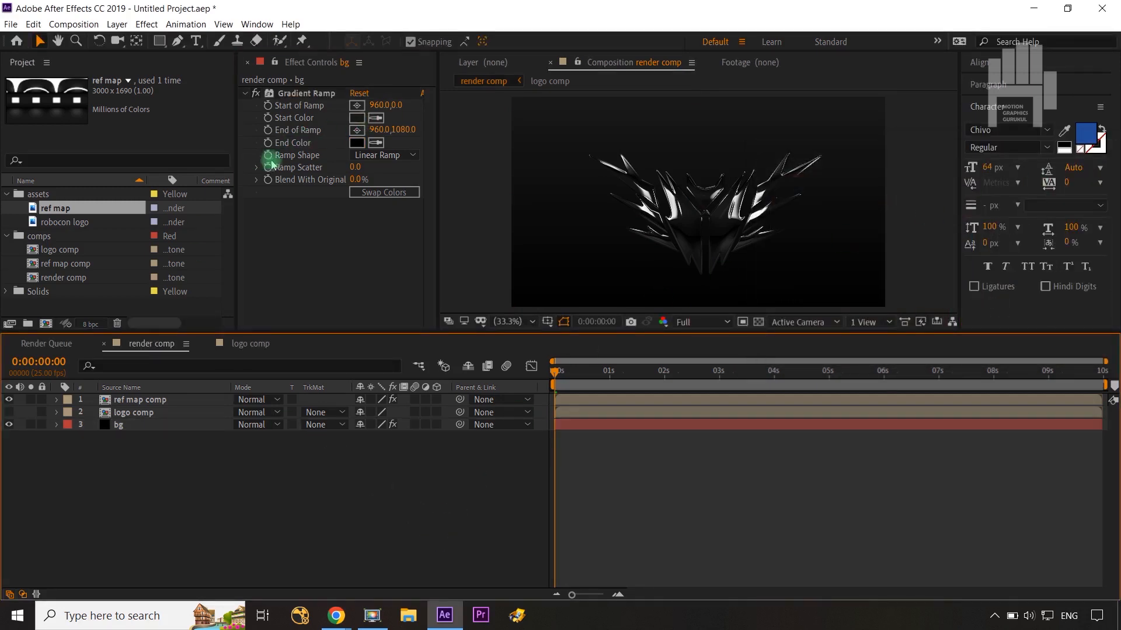
Step: Change the bg gradient's Ramp Shape to Radial Ramp and move the Start of Ramp down to about 963, 126
{"action": "left_click", "coordinate": [379, 155]}
{"action": "left_click", "coordinate": [394, 183]}
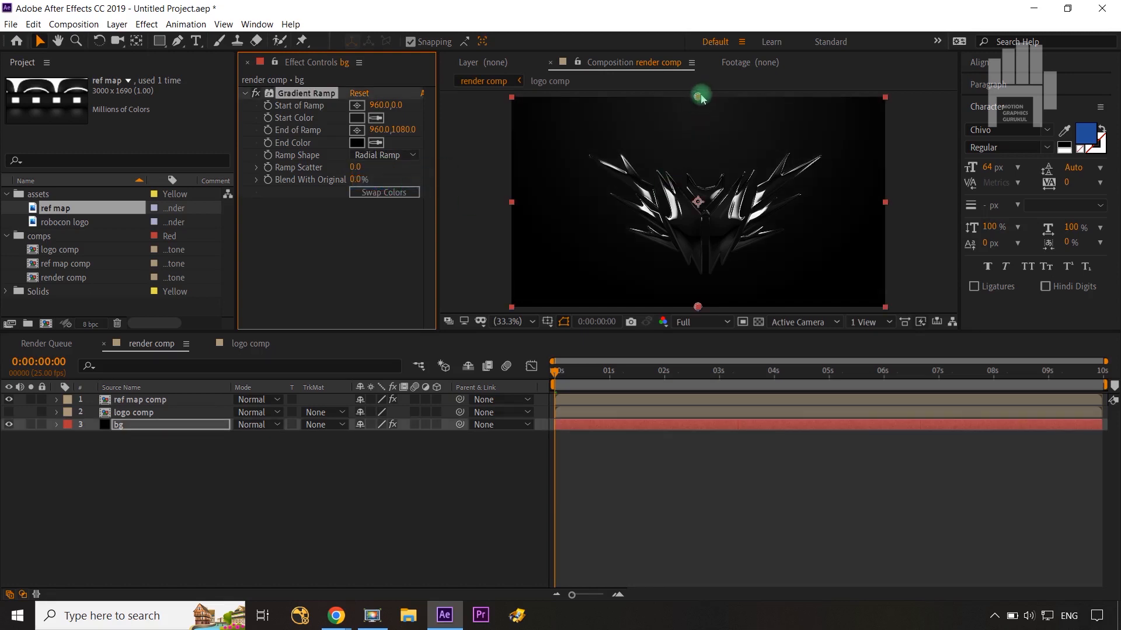
{"action": "left_click_drag", "start_coordinate": [697, 96], "coordinate": [700, 122]}
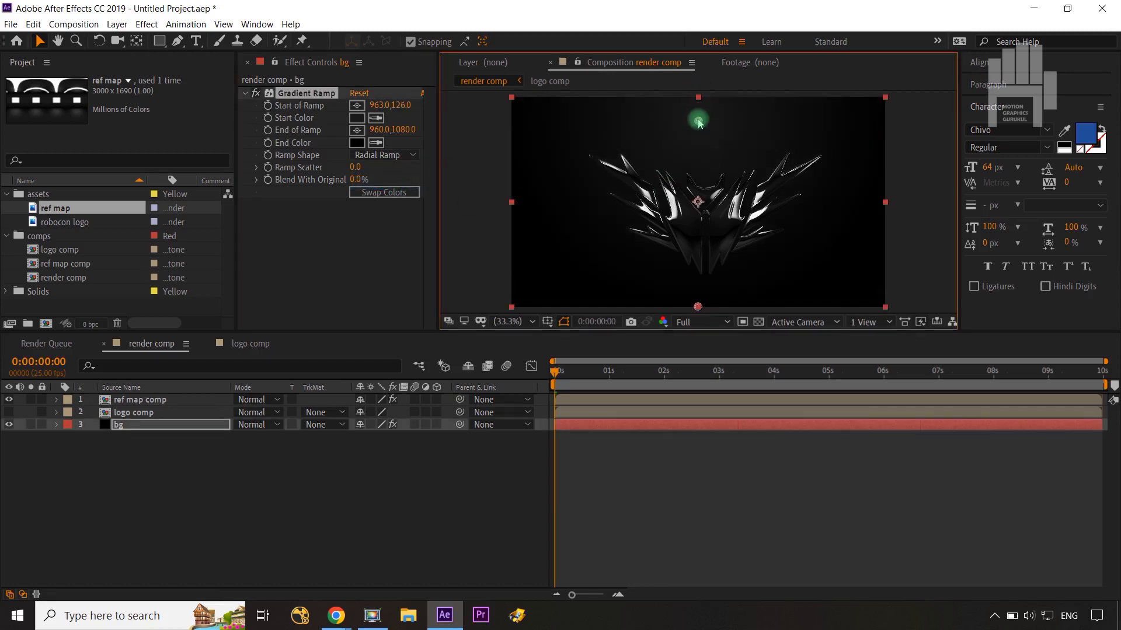
Step: Raise the bg gradient's Ramp Scatter to 89
{"action": "left_click_drag", "start_coordinate": [354, 168], "coordinate": [895, 174]}
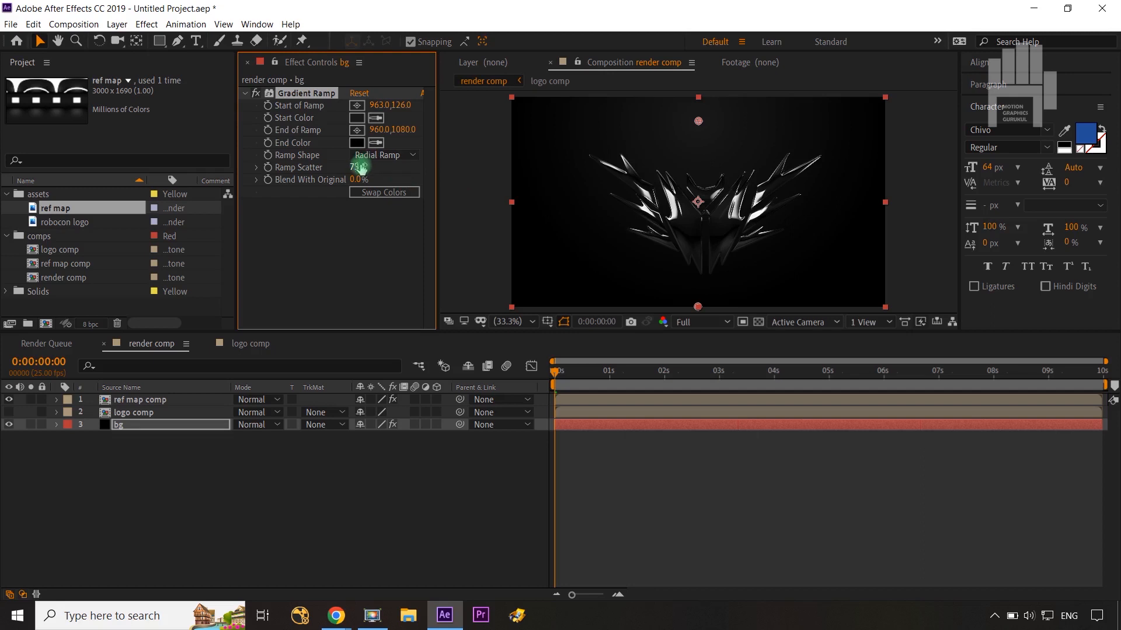
{"action": "left_click_drag", "start_coordinate": [360, 168], "coordinate": [433, 170]}
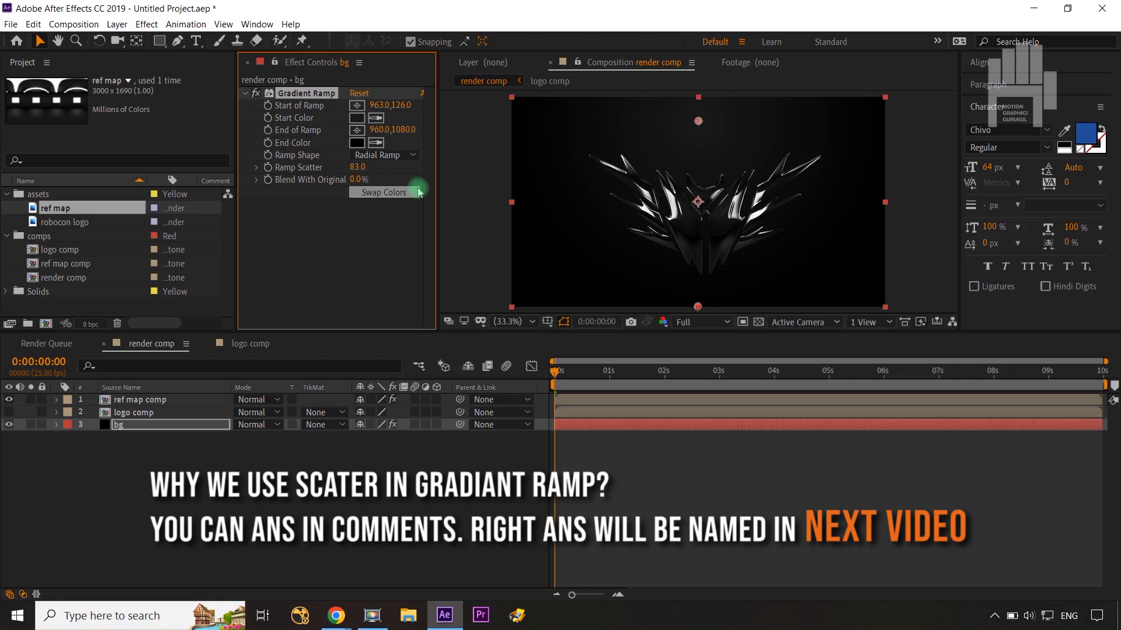
{"action": "left_click_drag", "start_coordinate": [353, 167], "coordinate": [394, 167]}
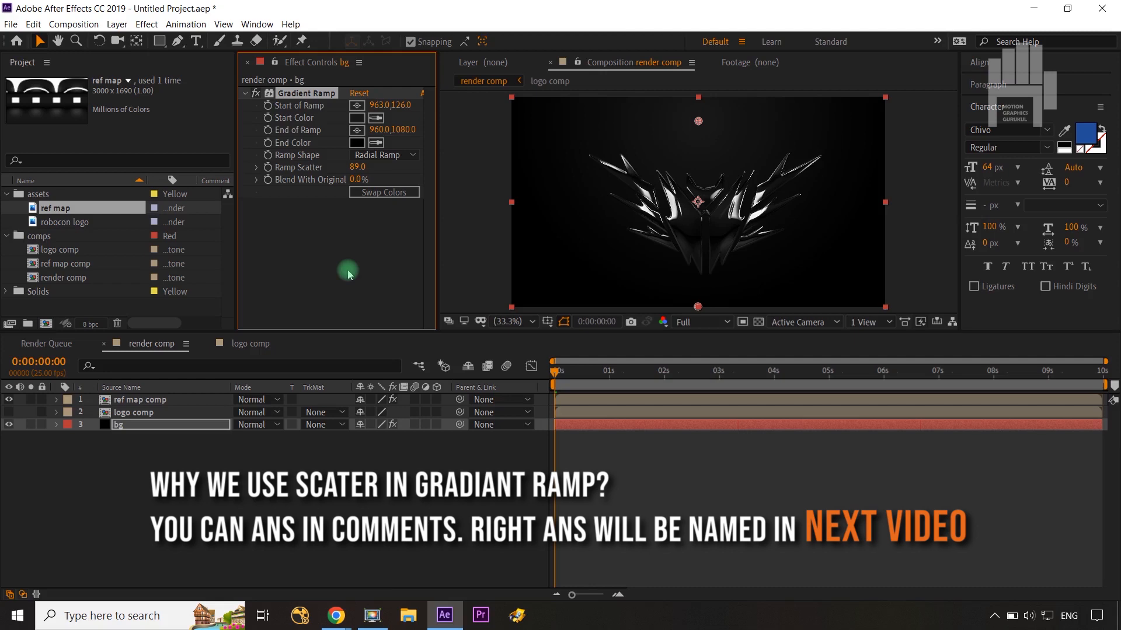
{"action": "left_click", "coordinate": [348, 274]}
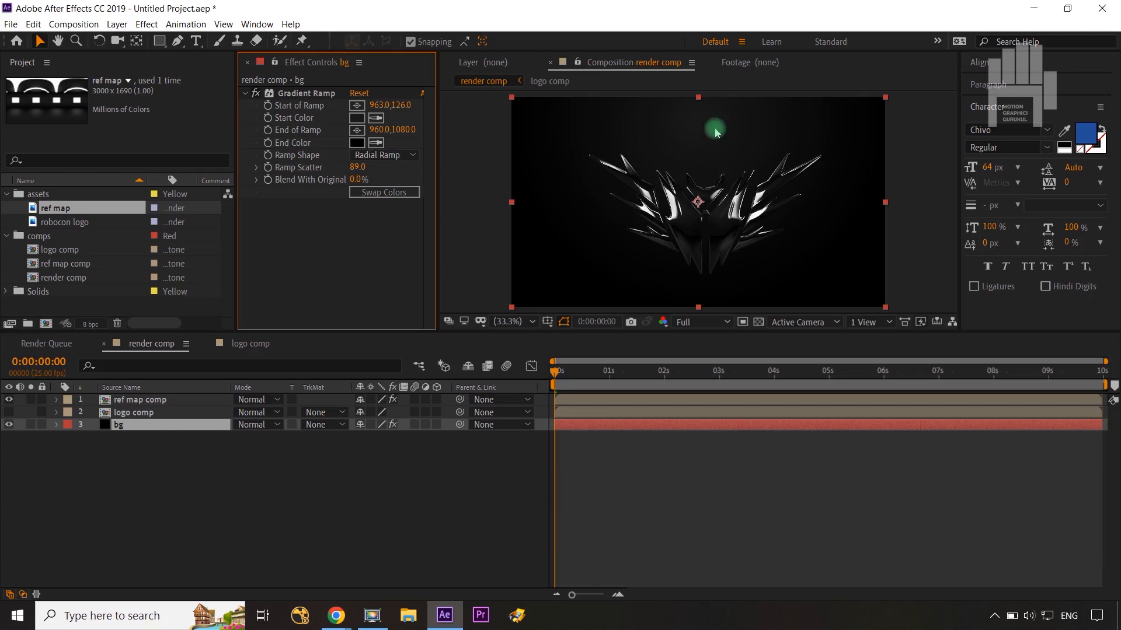
Step: Animate the Start of Ramp with a keyframe at 0:00:00:00 and another at 0:00:09:24 shifted right to about 1596, 126
{"action": "left_click", "coordinate": [296, 94]}
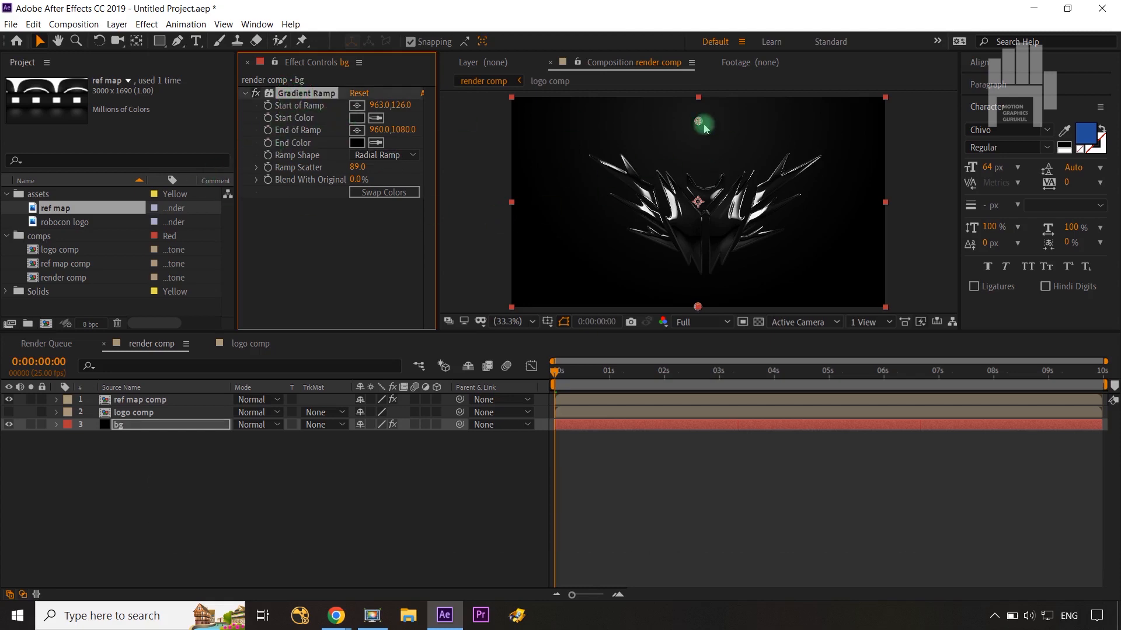
{"action": "left_click", "coordinate": [268, 105]}
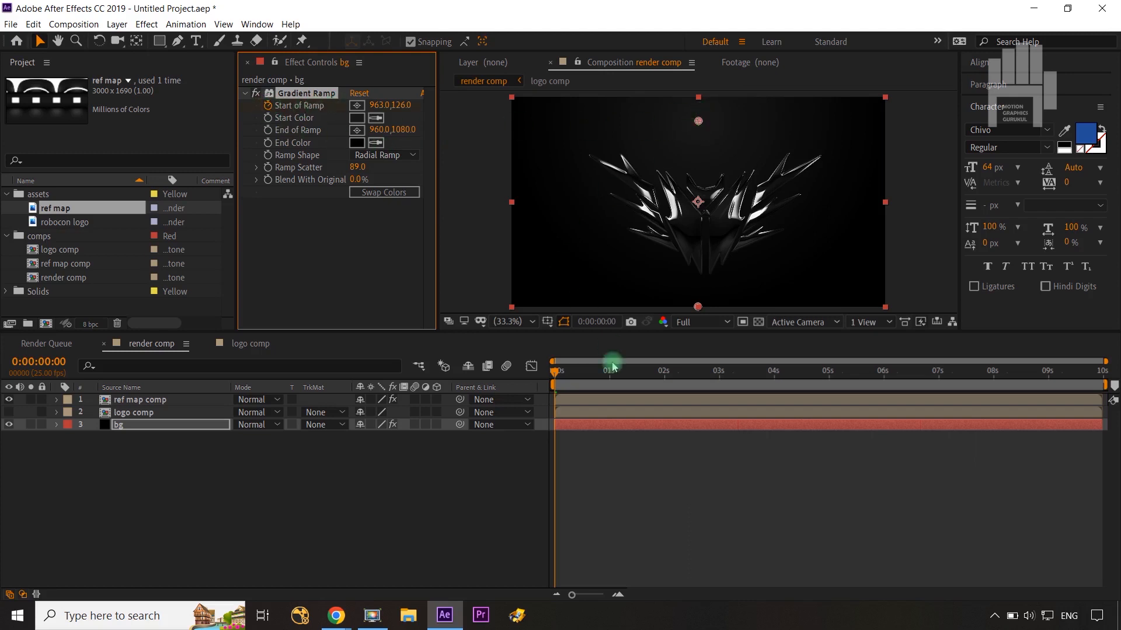
{"action": "left_click", "coordinate": [552, 370]}
{"action": "left_click_drag", "start_coordinate": [738, 377], "coordinate": [1115, 377]}
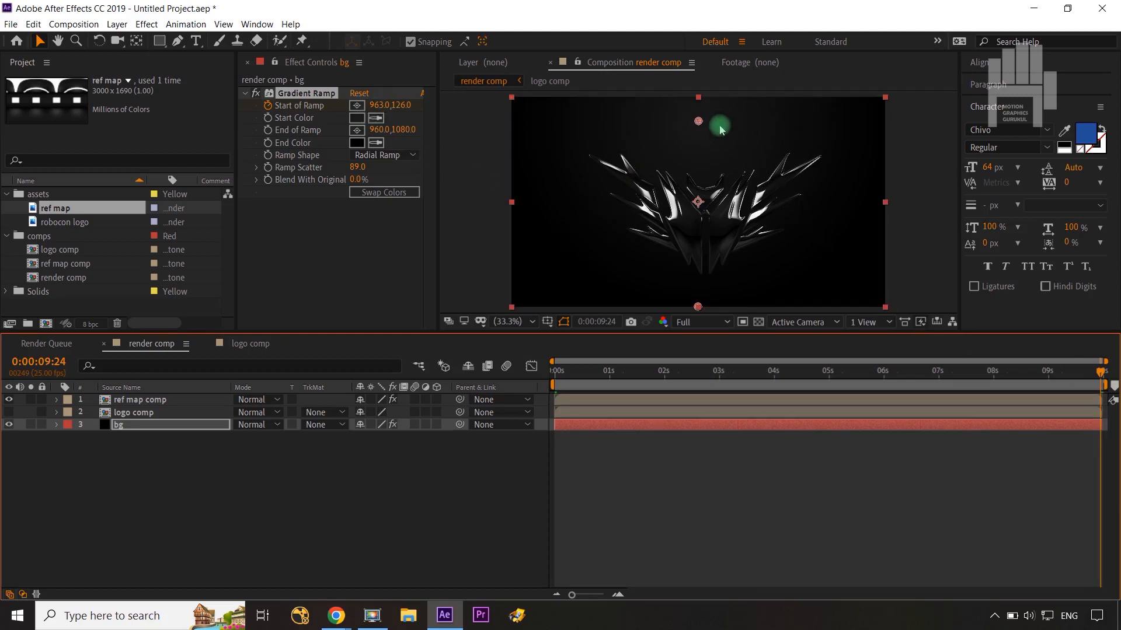
{"action": "left_click_drag", "start_coordinate": [700, 123], "coordinate": [821, 121]}
{"action": "left_click", "coordinate": [413, 513]}
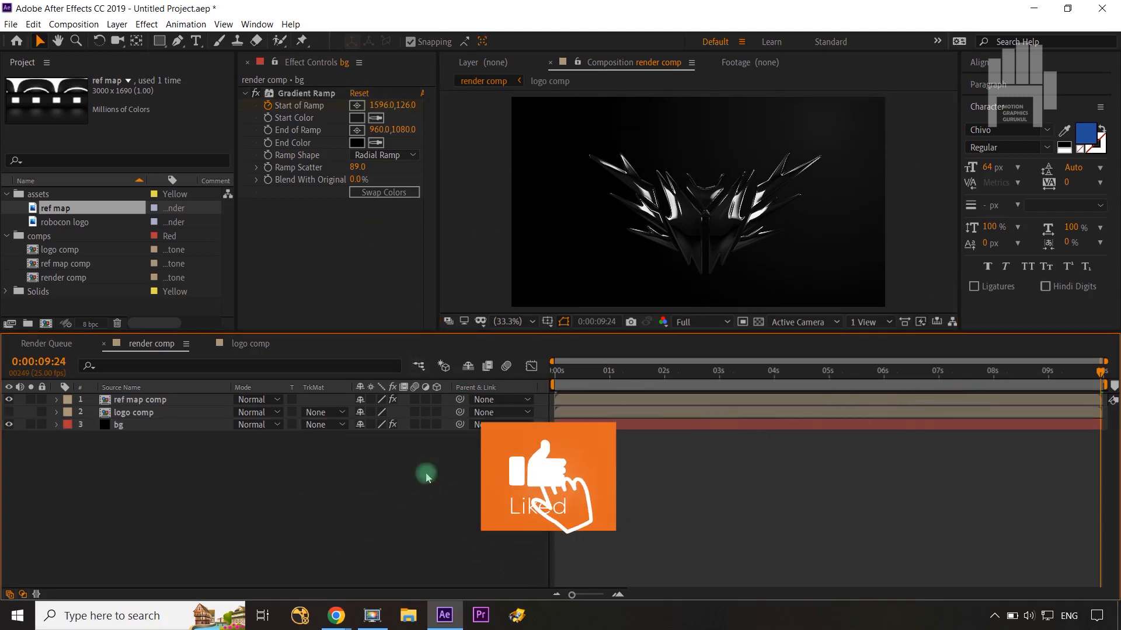
Step: Duplicate the logo comp layer and apply the Drop Shadow effect to the upper copy
{"action": "left_click", "coordinate": [154, 416]}
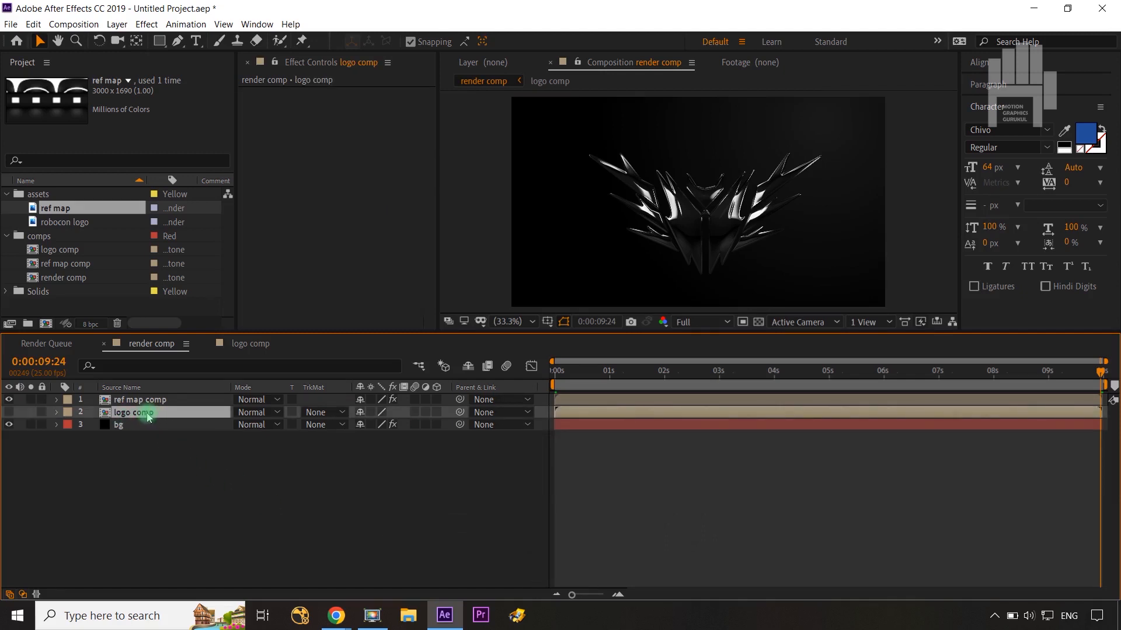
{"action": "key", "text": "ctrl+d"}
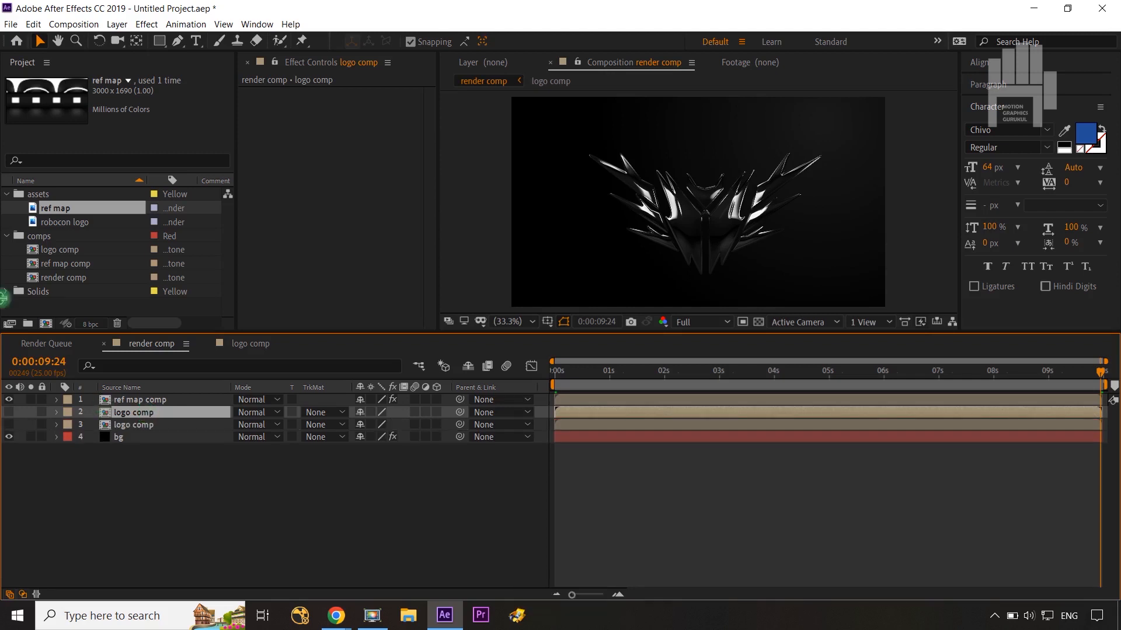
{"action": "left_click", "coordinate": [146, 25]}
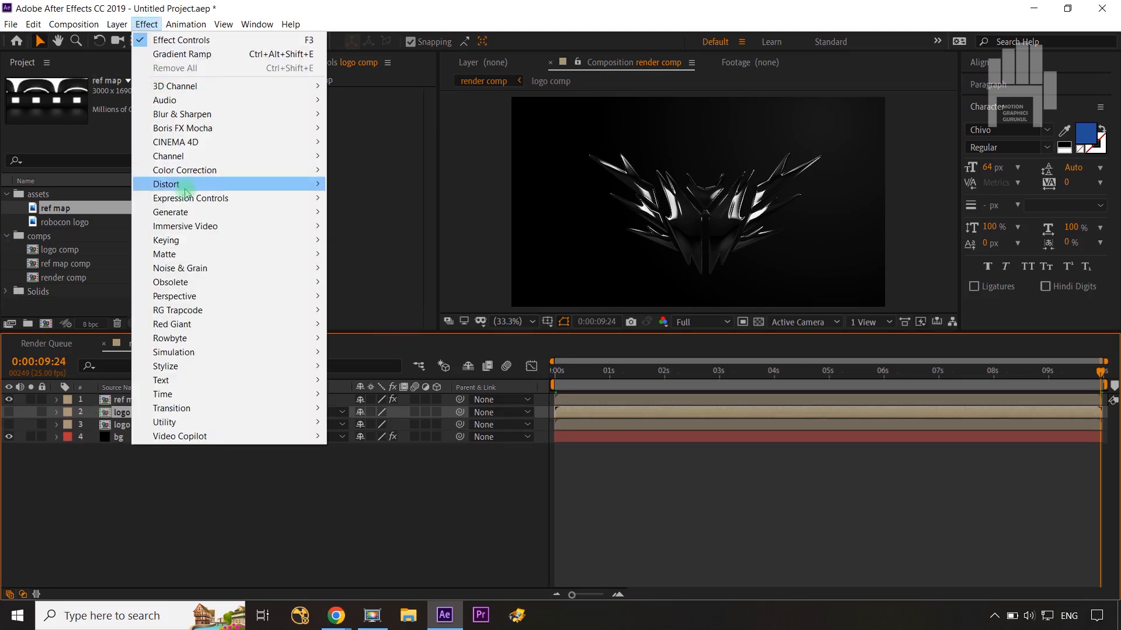
{"action": "mouse_move", "coordinate": [190, 213]}
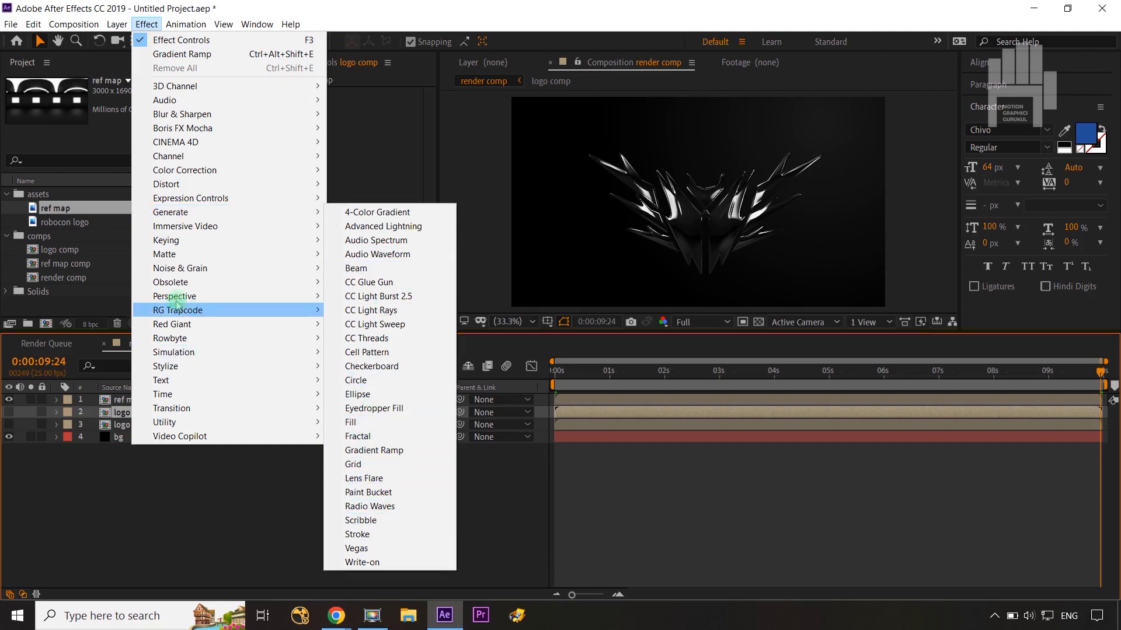
{"action": "mouse_move", "coordinate": [162, 285]}
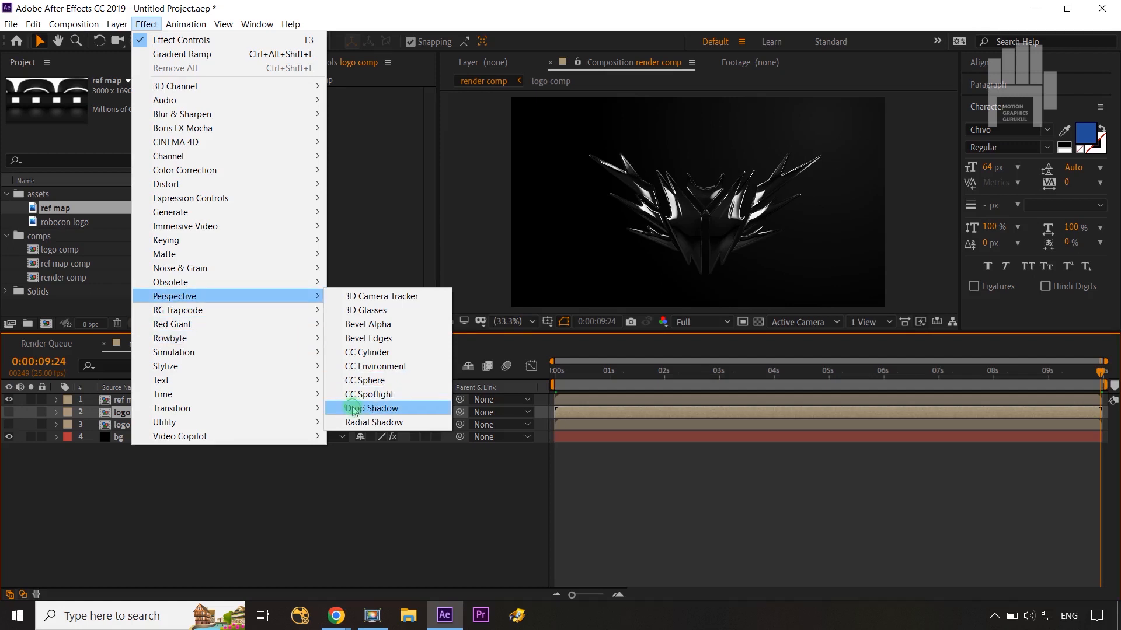
{"action": "left_click", "coordinate": [362, 408]}
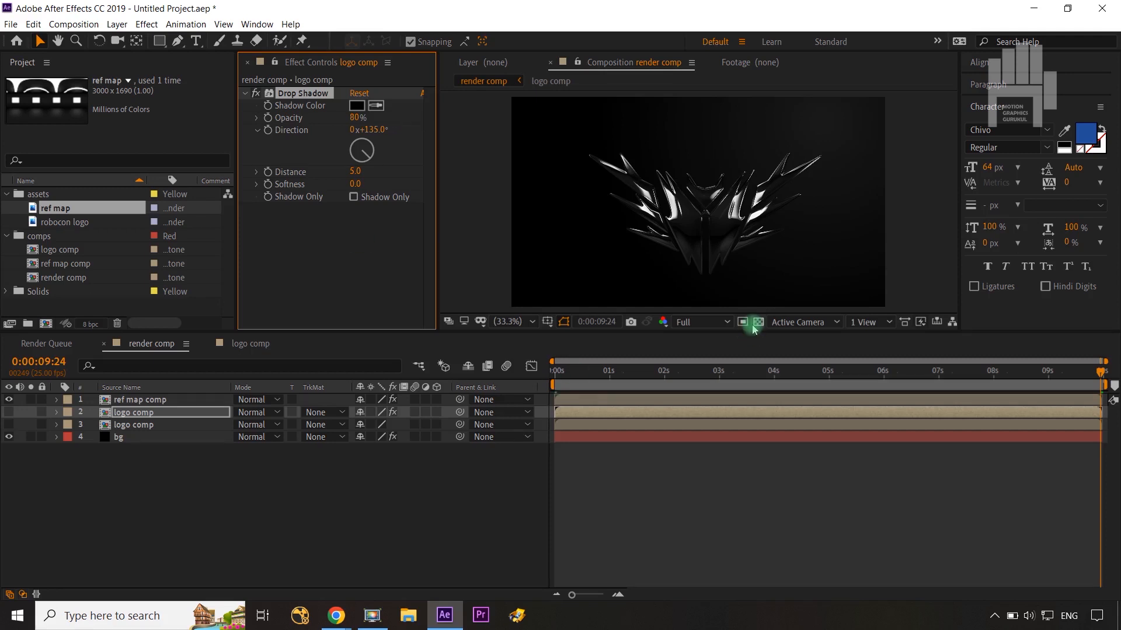
Step: With bg hidden and the transparency grid on, set the Drop Shadow Distance to 30 and make the upper logo comp layer visible
{"action": "left_click", "coordinate": [8, 437]}
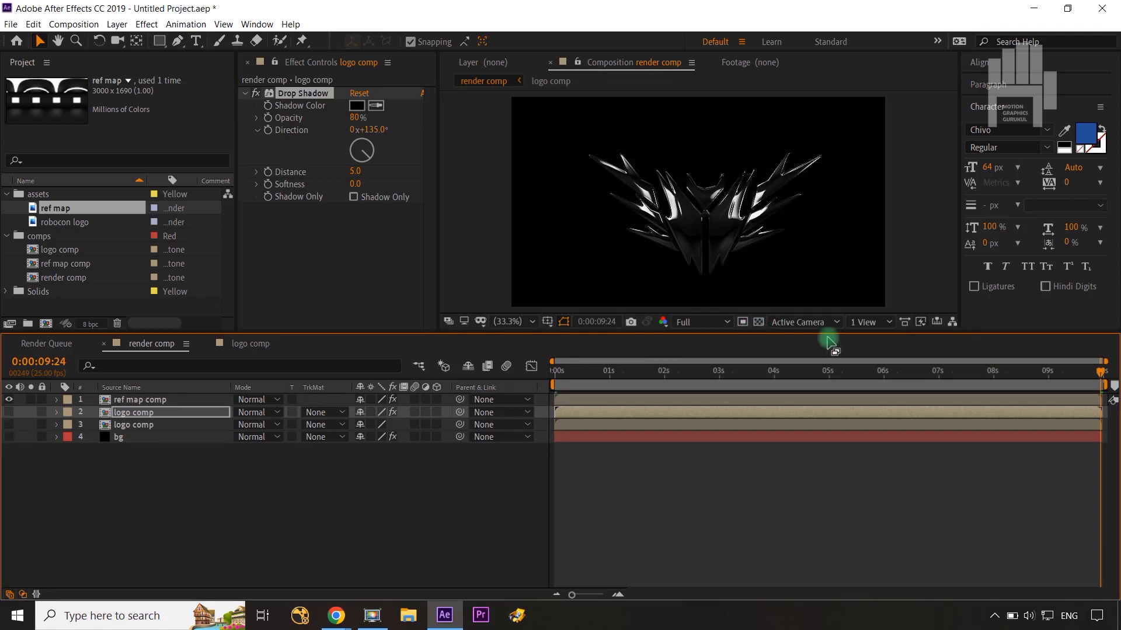
{"action": "left_click", "coordinate": [759, 324]}
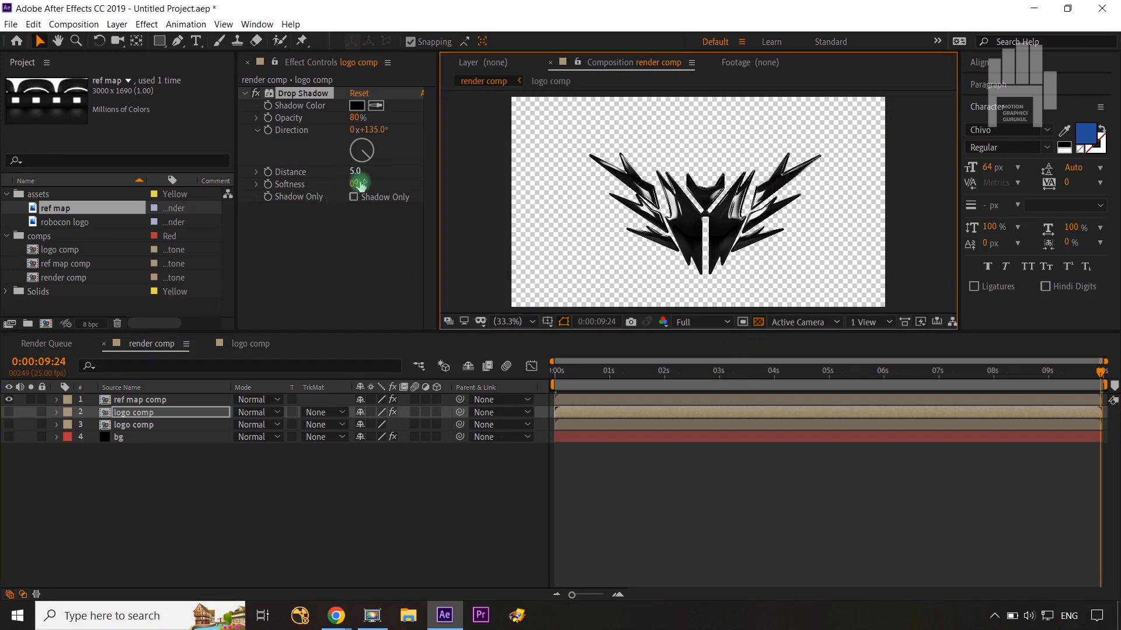
{"action": "left_click_drag", "start_coordinate": [357, 174], "coordinate": [362, 171]}
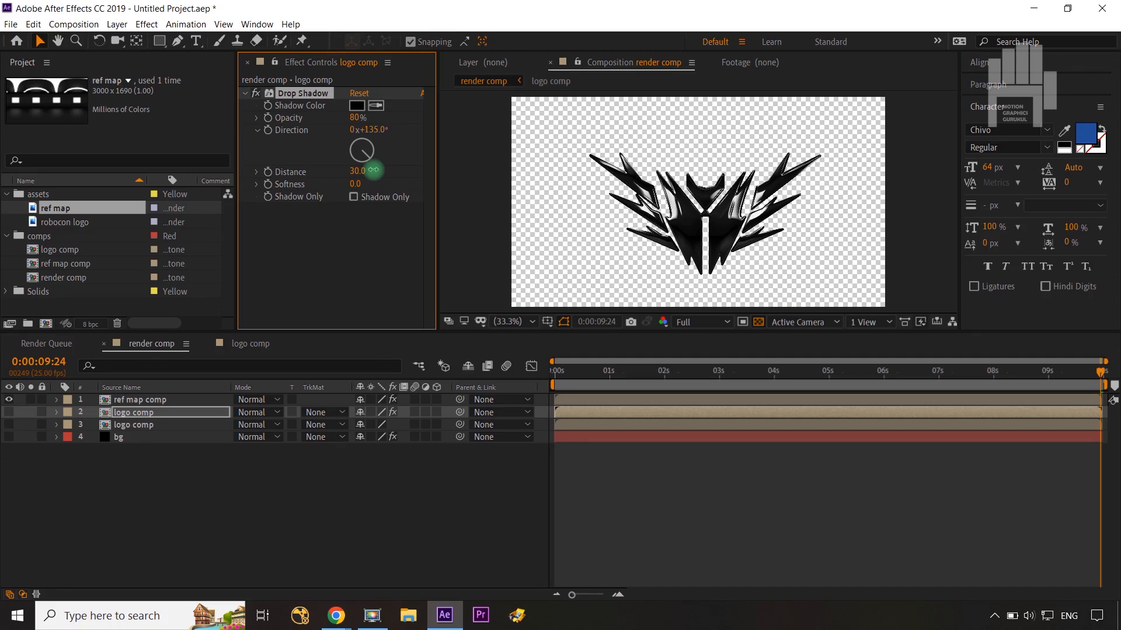
{"action": "left_click", "coordinate": [9, 412]}
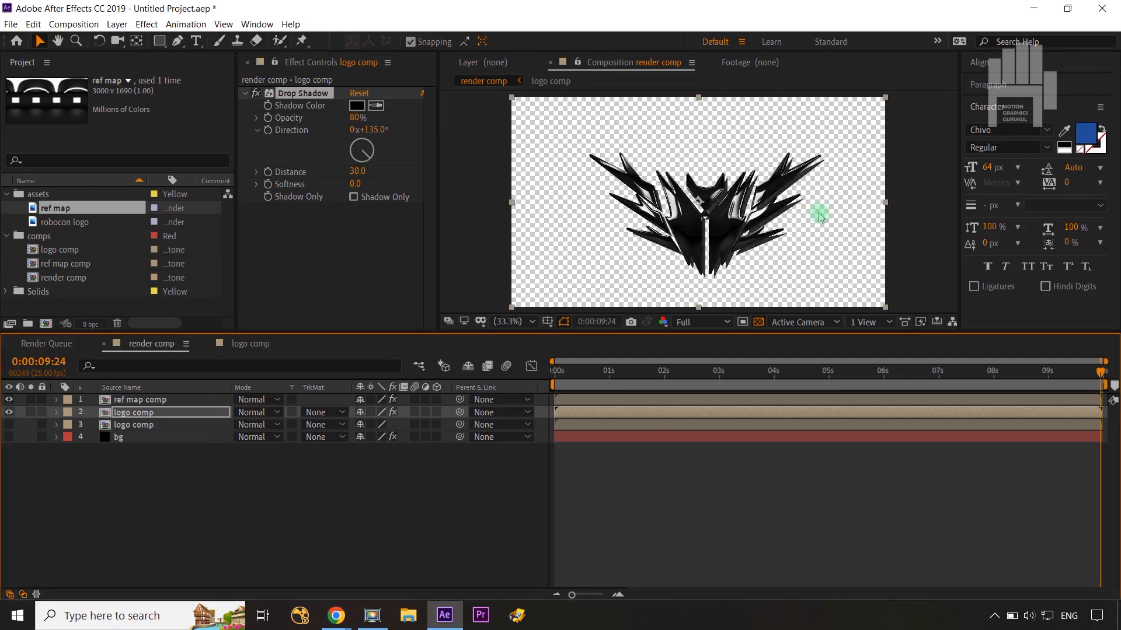
Step: Enable Shadow Only for the logo's drop shadow and set its Softness to 77
{"action": "left_click", "coordinate": [353, 198]}
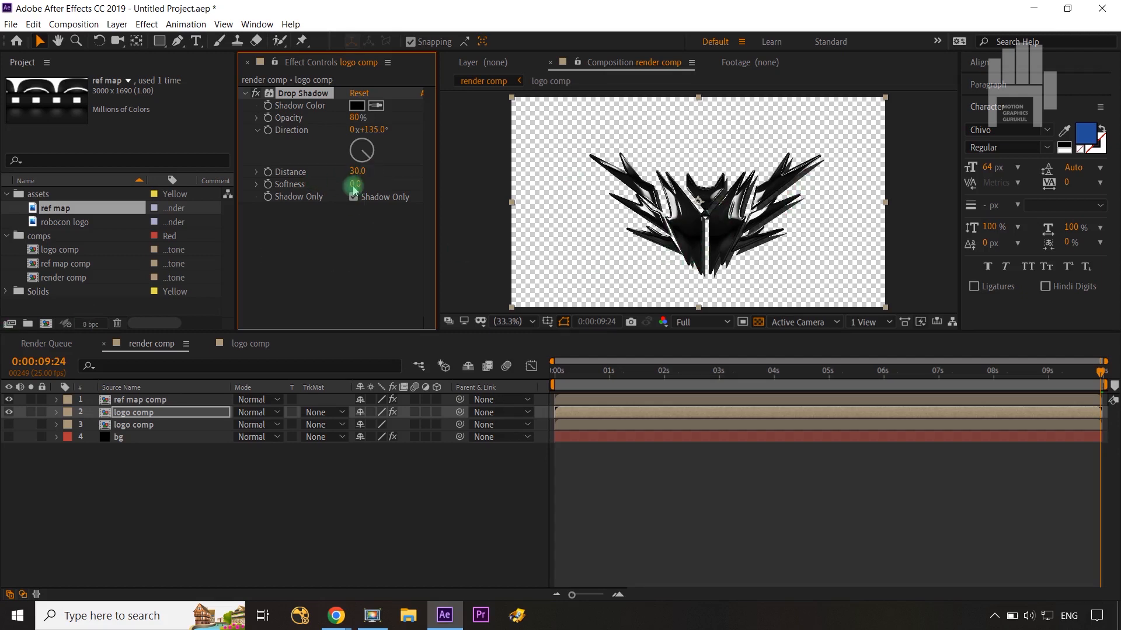
{"action": "left_click_drag", "start_coordinate": [381, 183], "coordinate": [380, 184]}
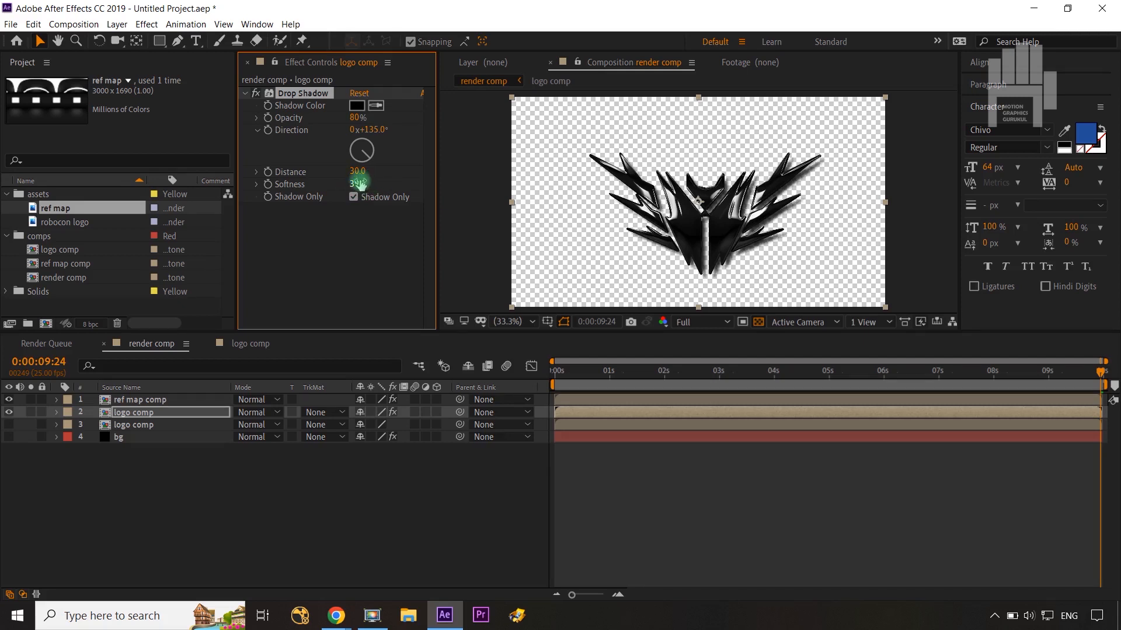
{"action": "left_click_drag", "start_coordinate": [360, 184], "coordinate": [407, 172]}
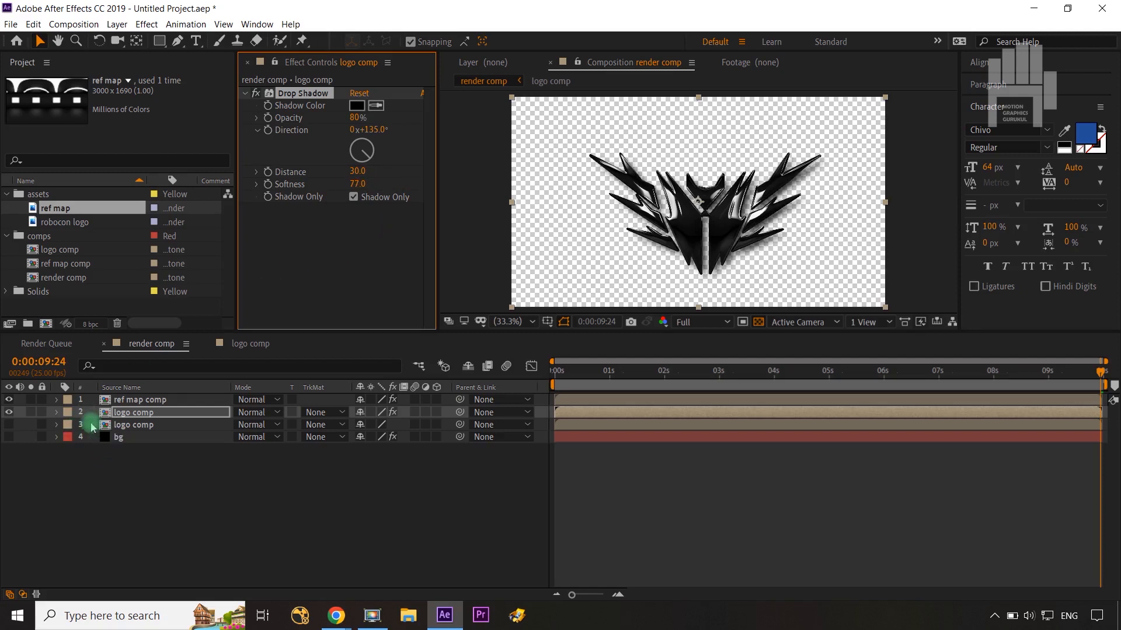
Step: Toggle the shadow and ref map comp layers off and on to compare the logo, and make the bg layer visible again
{"action": "left_click", "coordinate": [10, 413]}
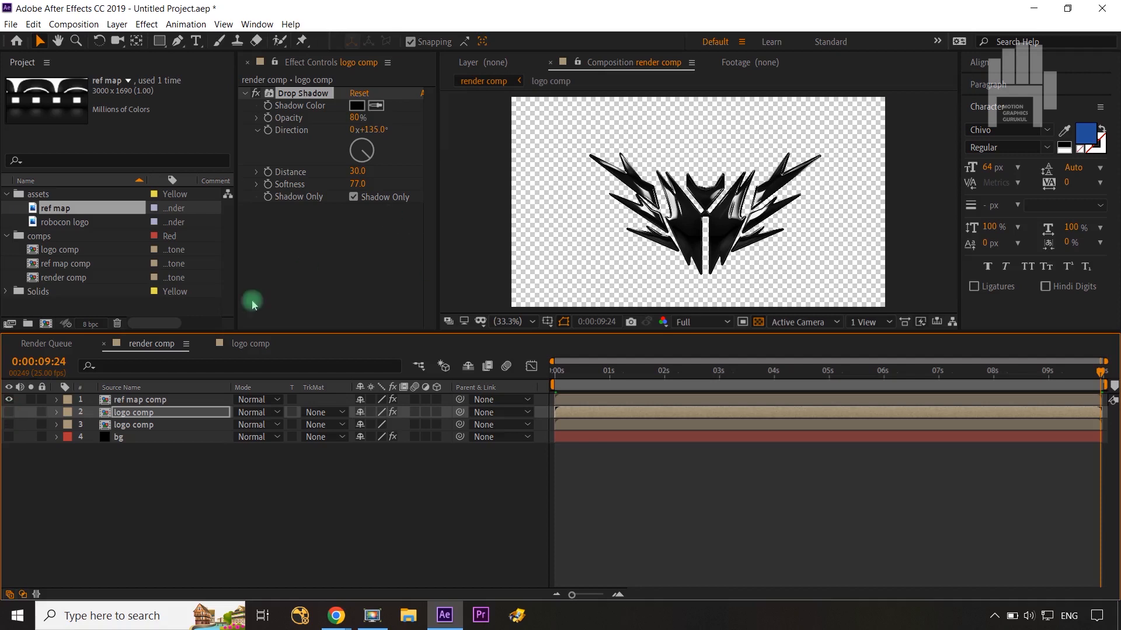
{"action": "left_click", "coordinate": [10, 413]}
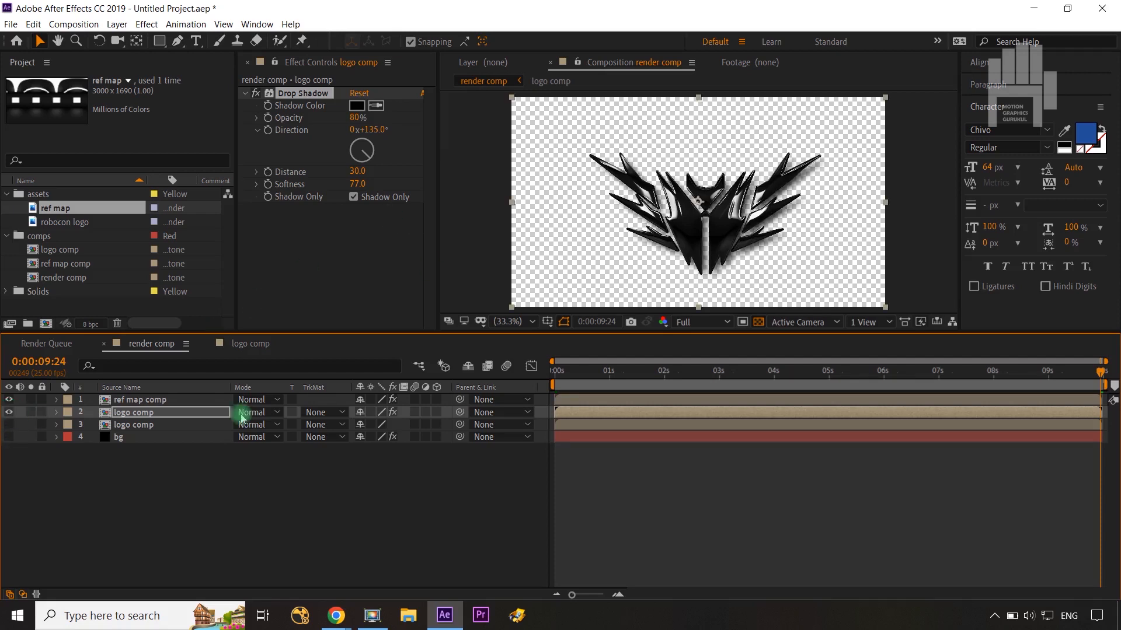
{"action": "left_click", "coordinate": [9, 400]}
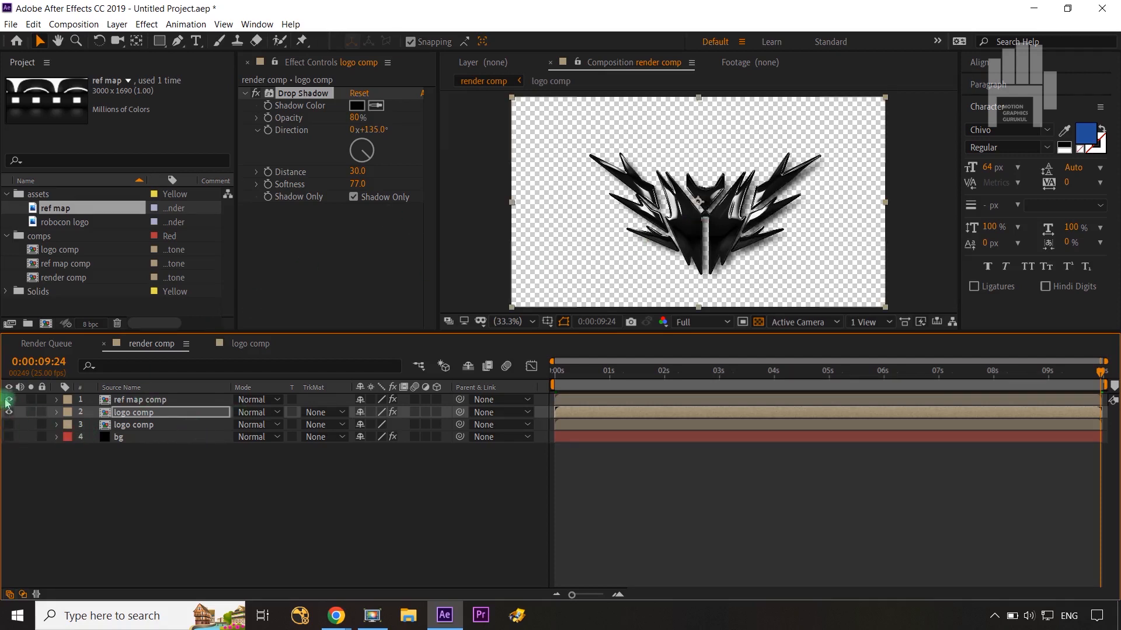
{"action": "left_click", "coordinate": [9, 400]}
{"action": "left_click", "coordinate": [9, 437]}
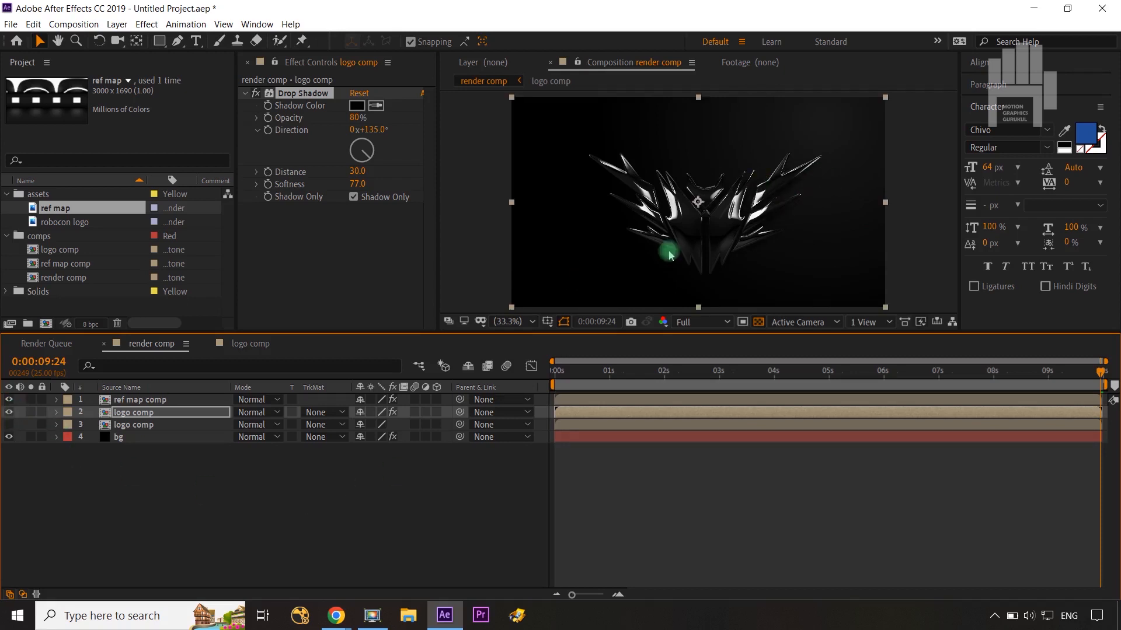
Step: Compare the logo's wing up close with the upper logo comp shadow layer off and on, and return to the full-frame view
{"action": "scroll", "coordinate": [713, 212], "scroll_direction": "up", "scroll_amount": 3}
{"action": "key", "text": "space"}
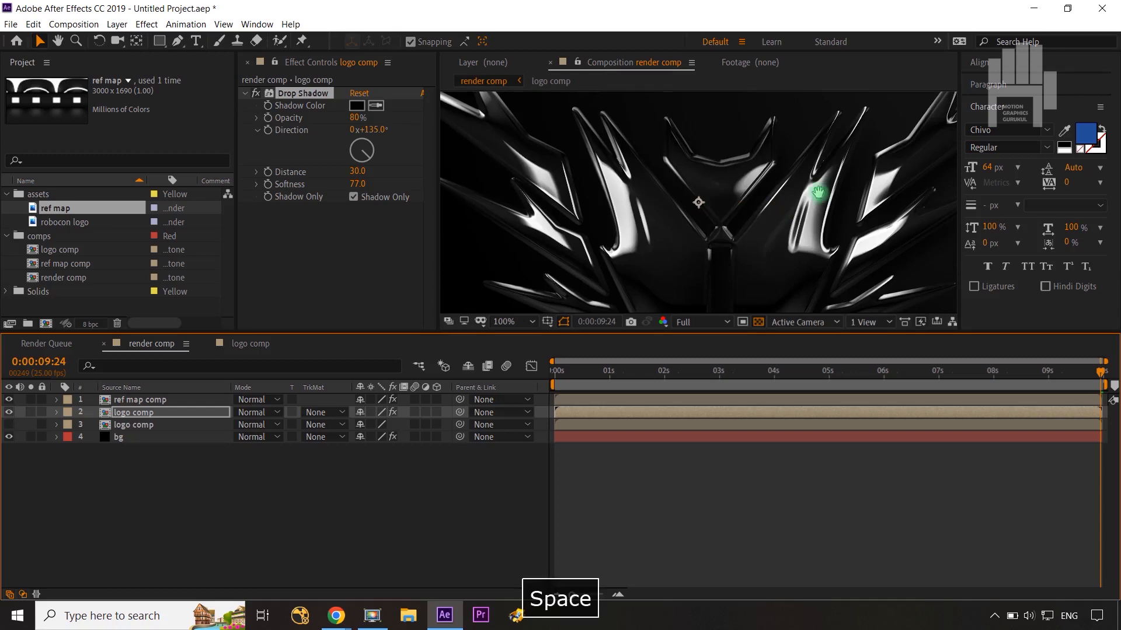
{"action": "left_click_drag", "start_coordinate": [813, 187], "coordinate": [645, 193]}
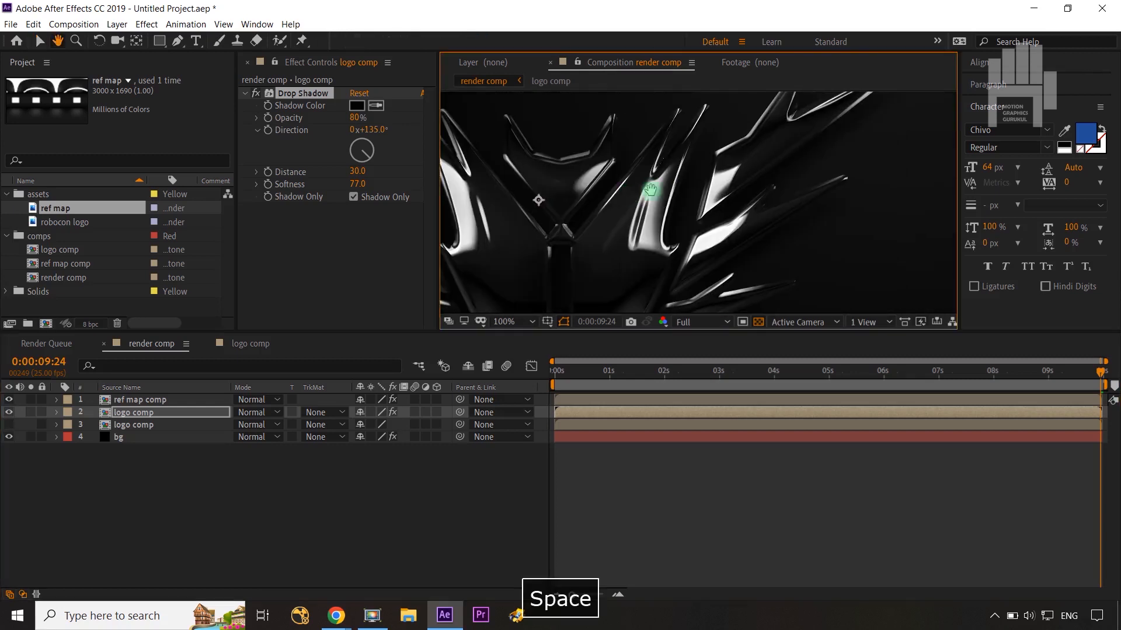
{"action": "left_click", "coordinate": [9, 412]}
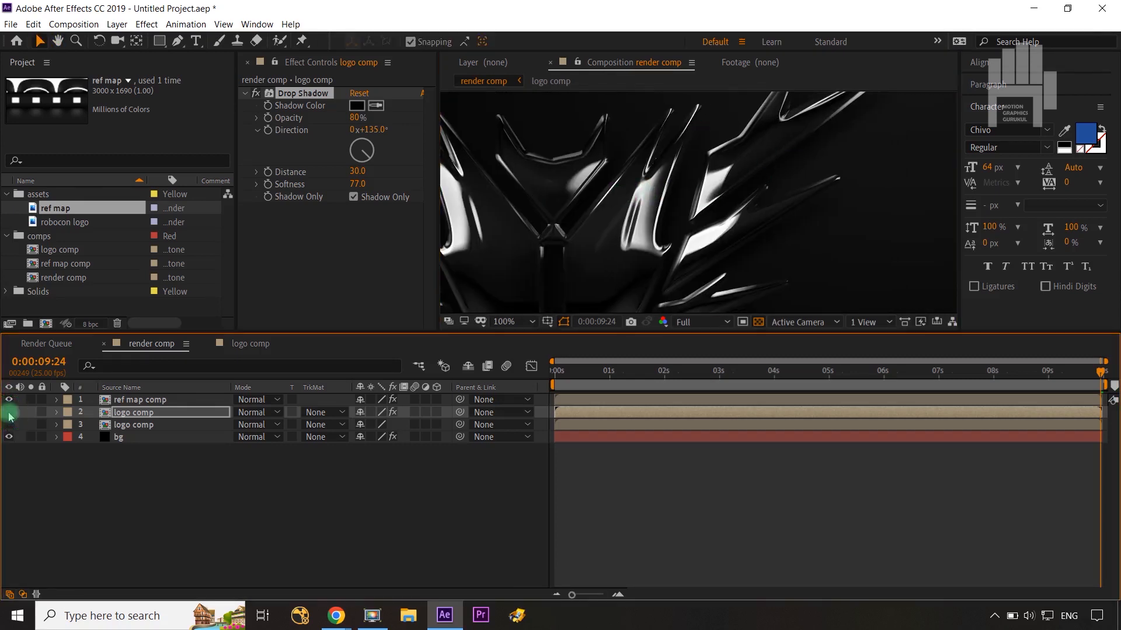
{"action": "left_click", "coordinate": [9, 413]}
{"action": "left_click", "coordinate": [742, 103]}
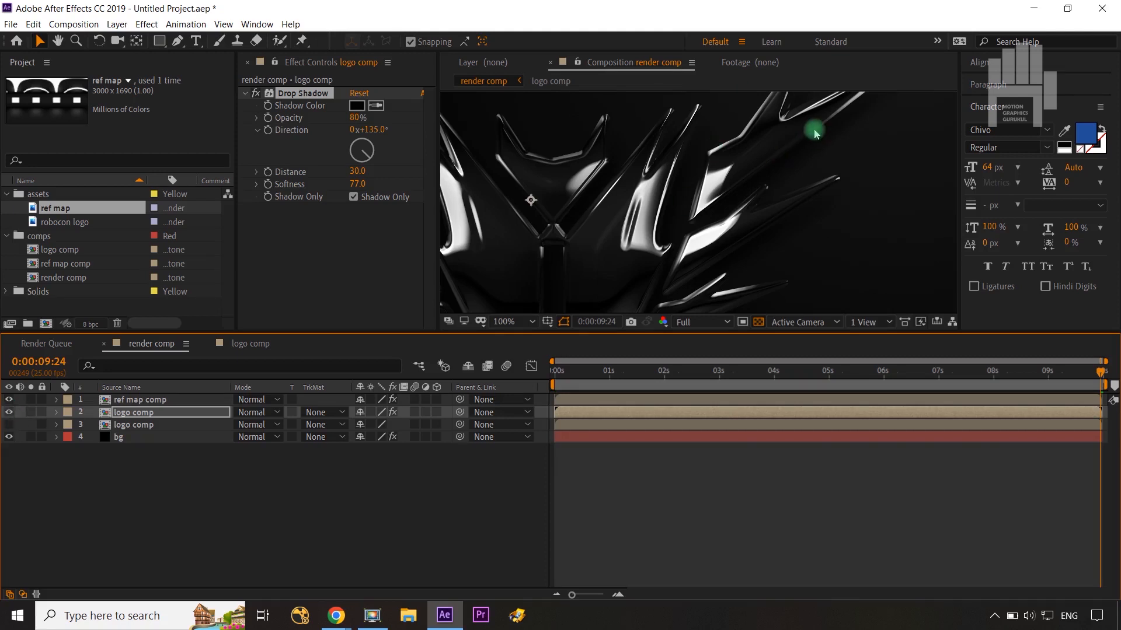
{"action": "key", "text": "shift+slash"}
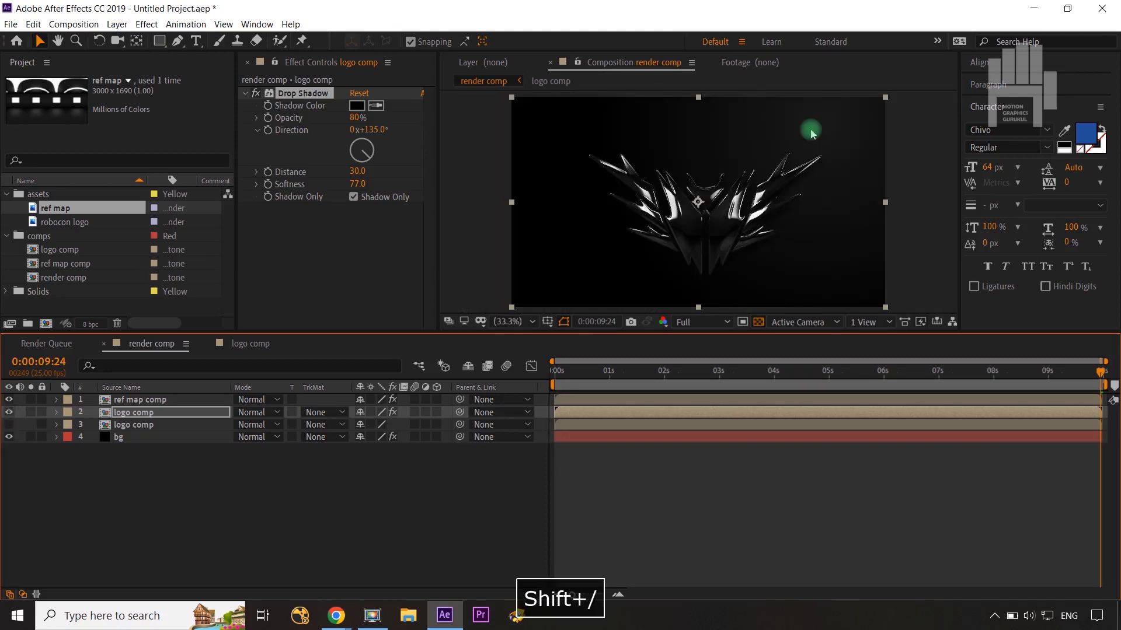
{"action": "left_click", "coordinate": [489, 499]}
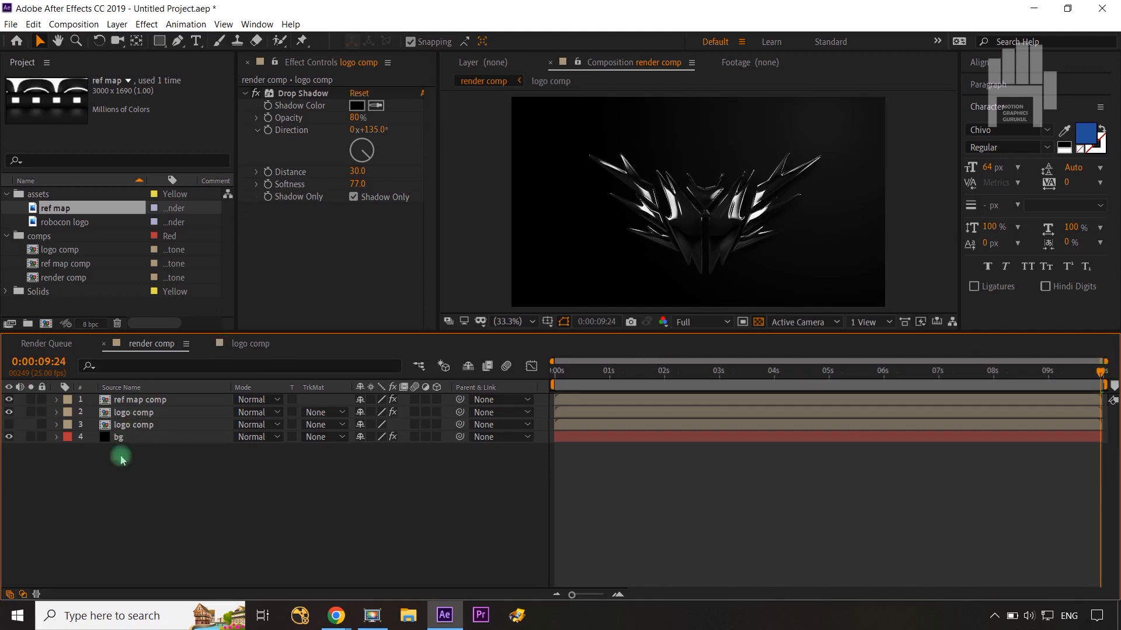
Step: Add an adjustment layer above the render comp layers and apply the Glow effect with a Glow Radius of 55
{"action": "key", "text": "ctrl+alt+y"}
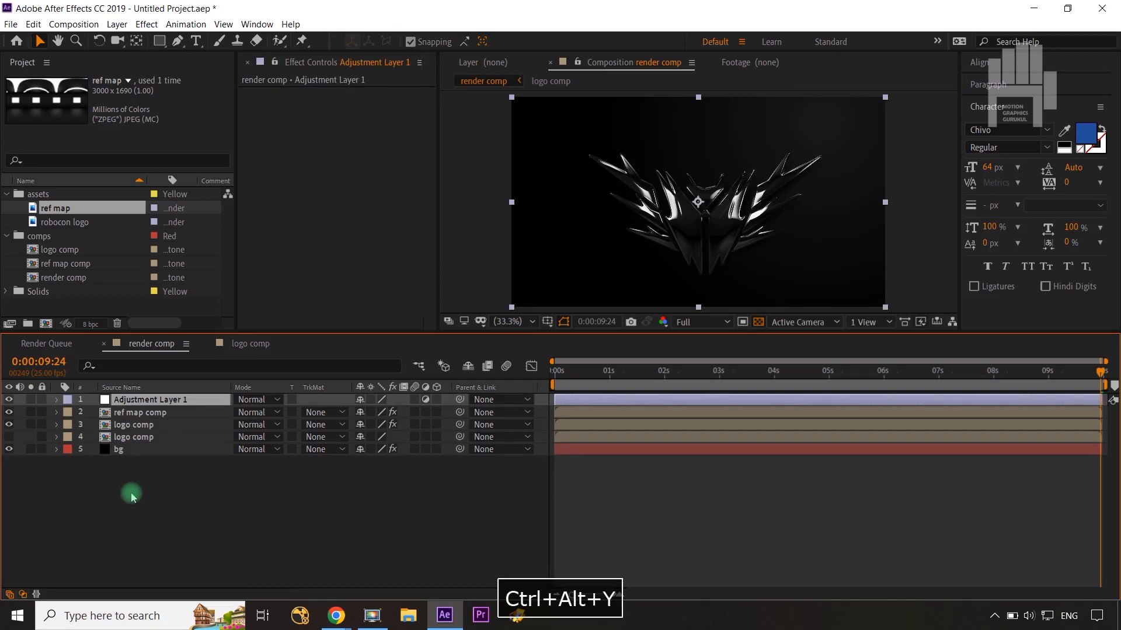
{"action": "left_click", "coordinate": [147, 24]}
{"action": "mouse_move", "coordinate": [193, 366]}
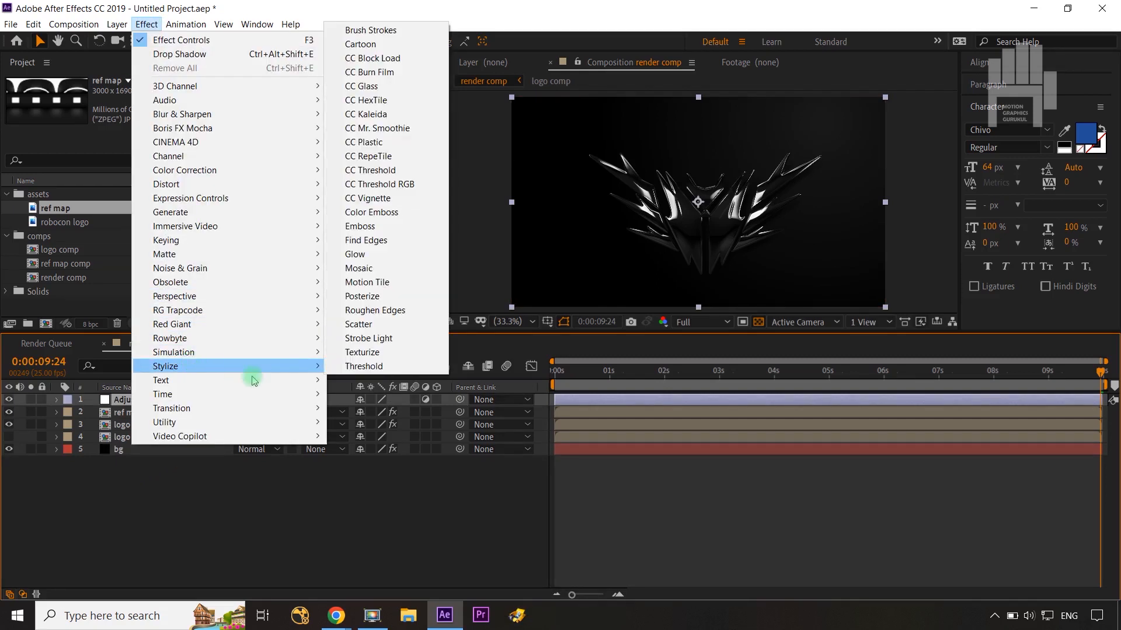
{"action": "left_click", "coordinate": [403, 256]}
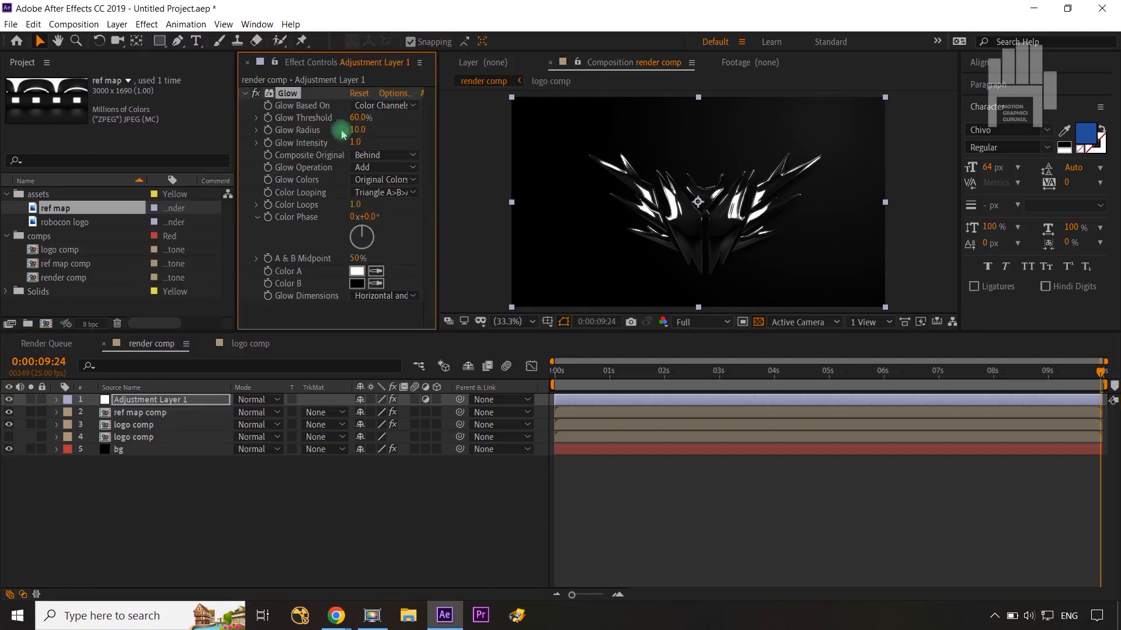
{"action": "left_click_drag", "start_coordinate": [374, 128], "coordinate": [396, 122]}
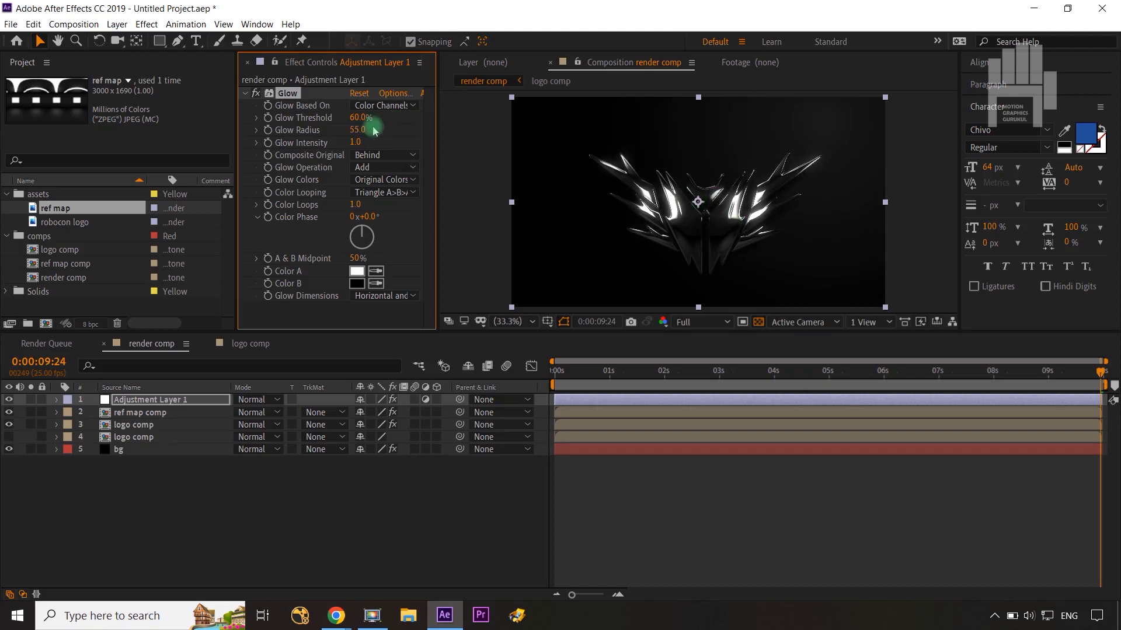
{"action": "left_click", "coordinate": [255, 94]}
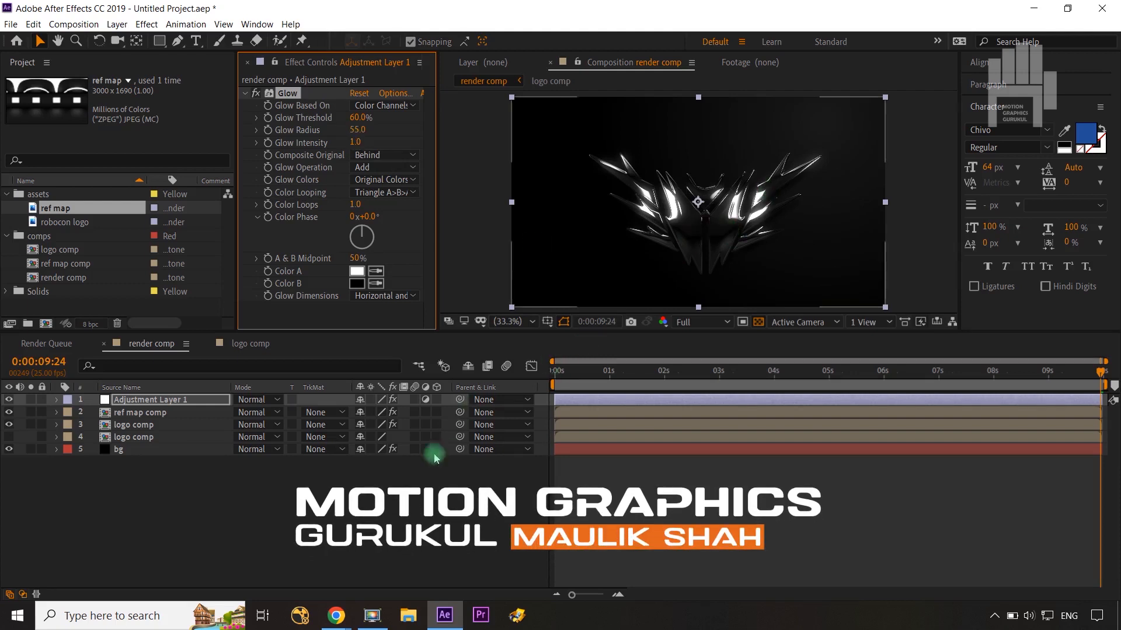
{"action": "left_click", "coordinate": [376, 503]}
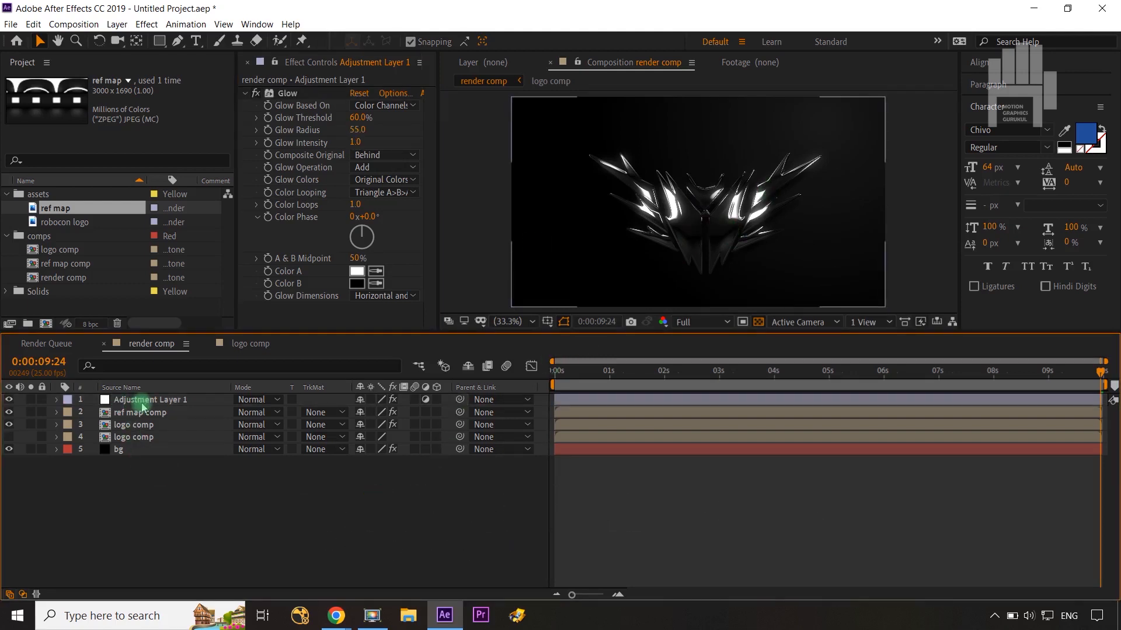
Step: Create a black full-frame solid named "top transtion" at the top of the render comp
{"action": "left_click", "coordinate": [219, 564]}
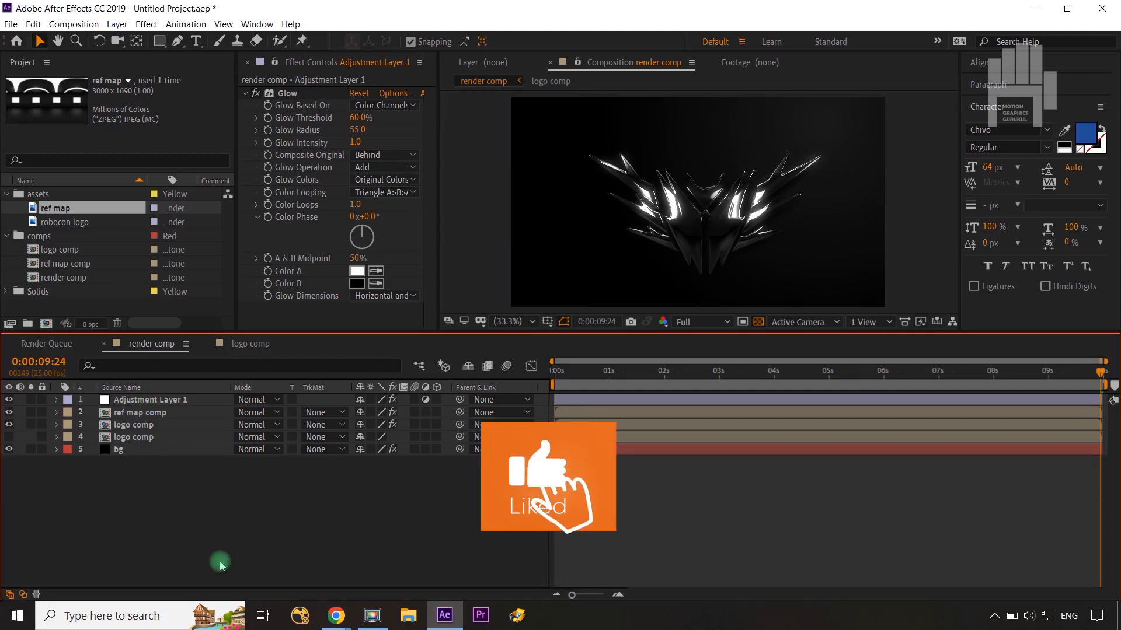
{"action": "key", "text": "ctrl+y"}
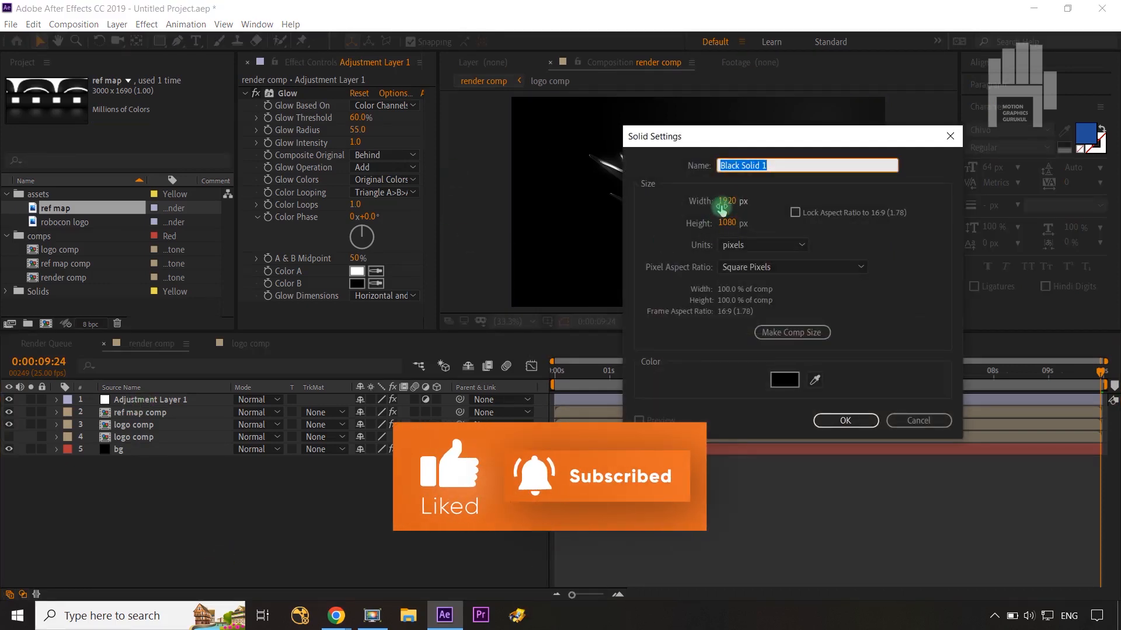
{"action": "type", "text": "top "}
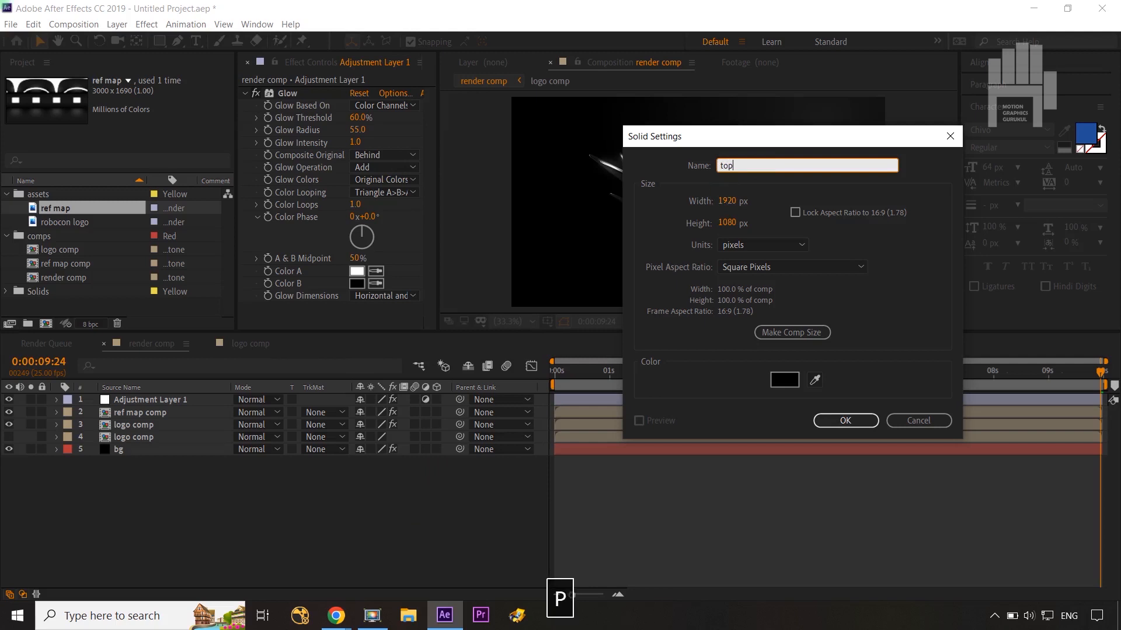
{"action": "type", "text": "transtio"}
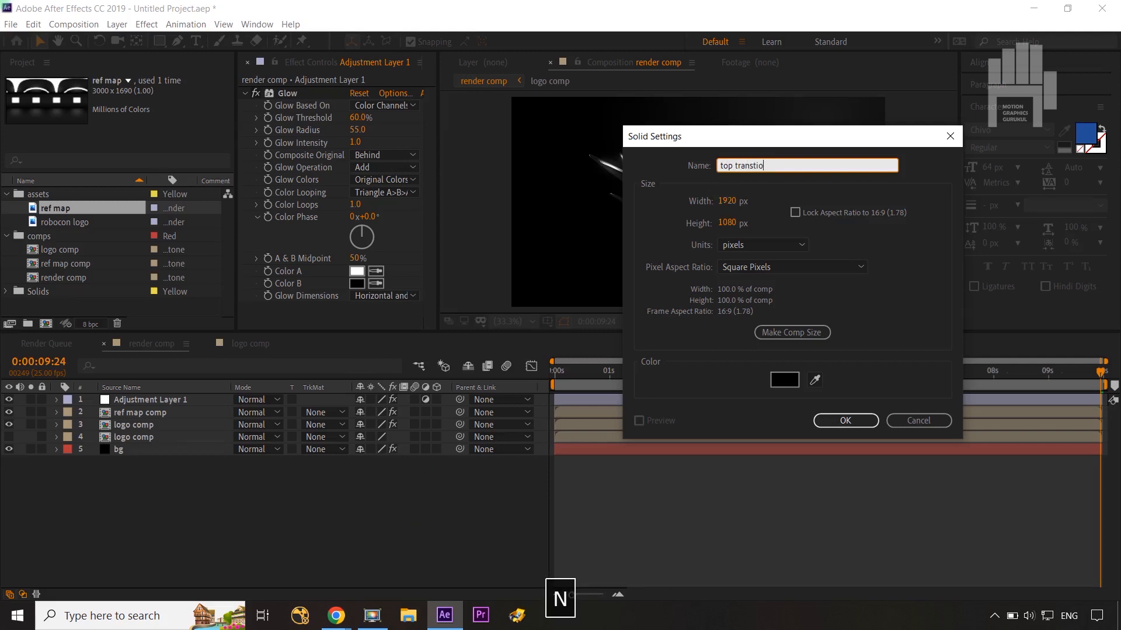
{"action": "type", "text": "n"}
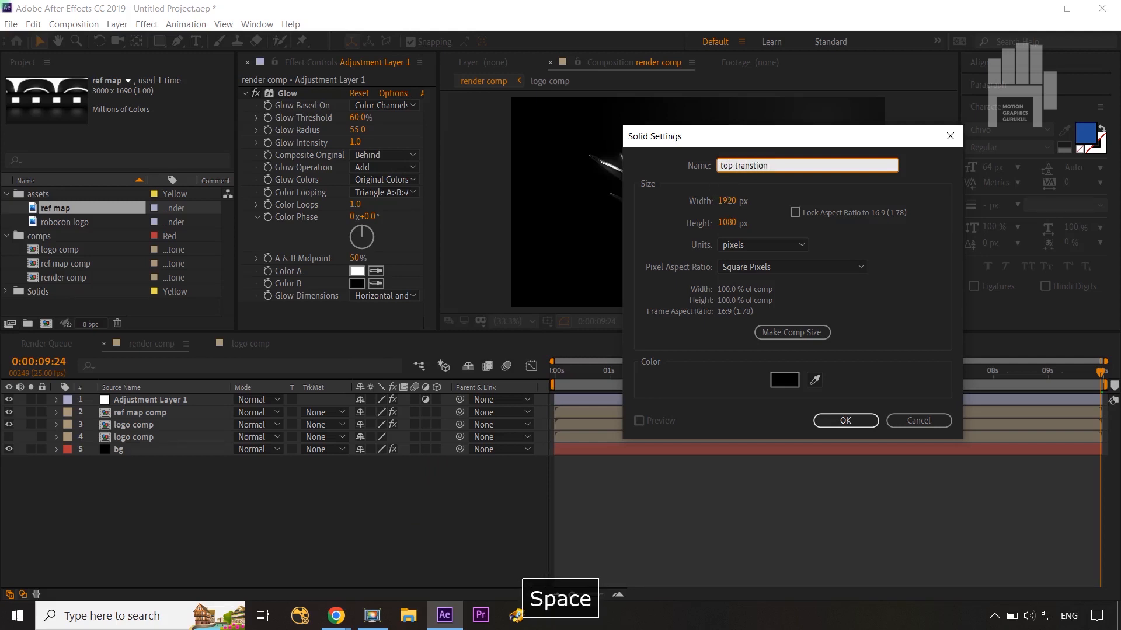
{"action": "left_click", "coordinate": [855, 420]}
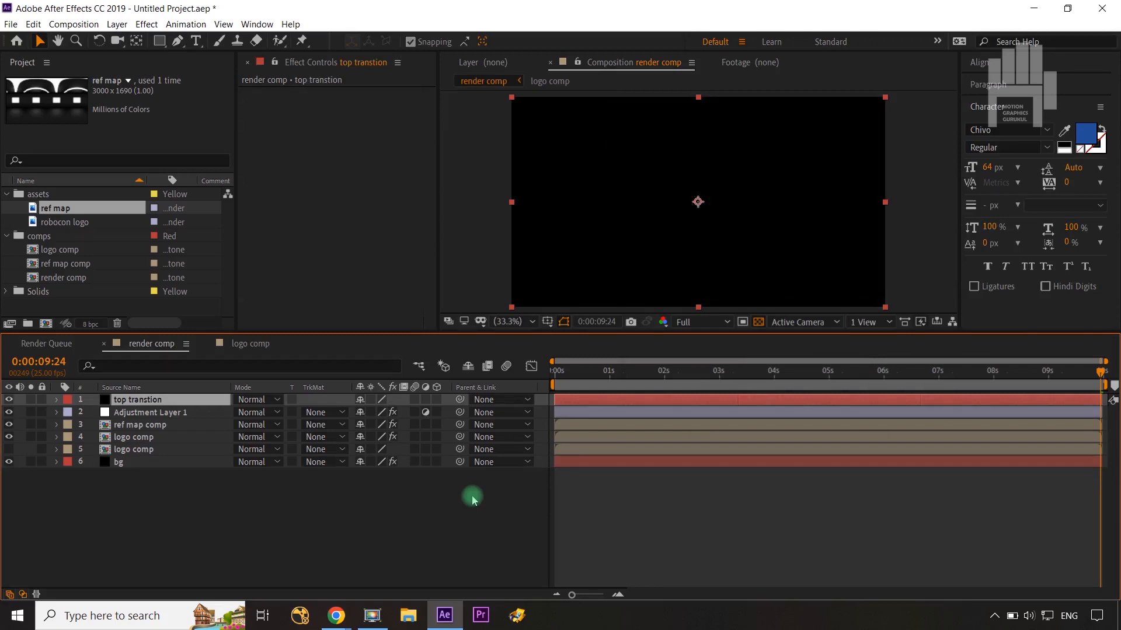
Step: Keyframe the top transtion layer's Opacity from 100% at 0:00:00:00 to 0% at 0:00:03:01
{"action": "left_click_drag", "start_coordinate": [1101, 374], "coordinate": [370, 523]}
{"action": "left_click", "coordinate": [157, 401]}
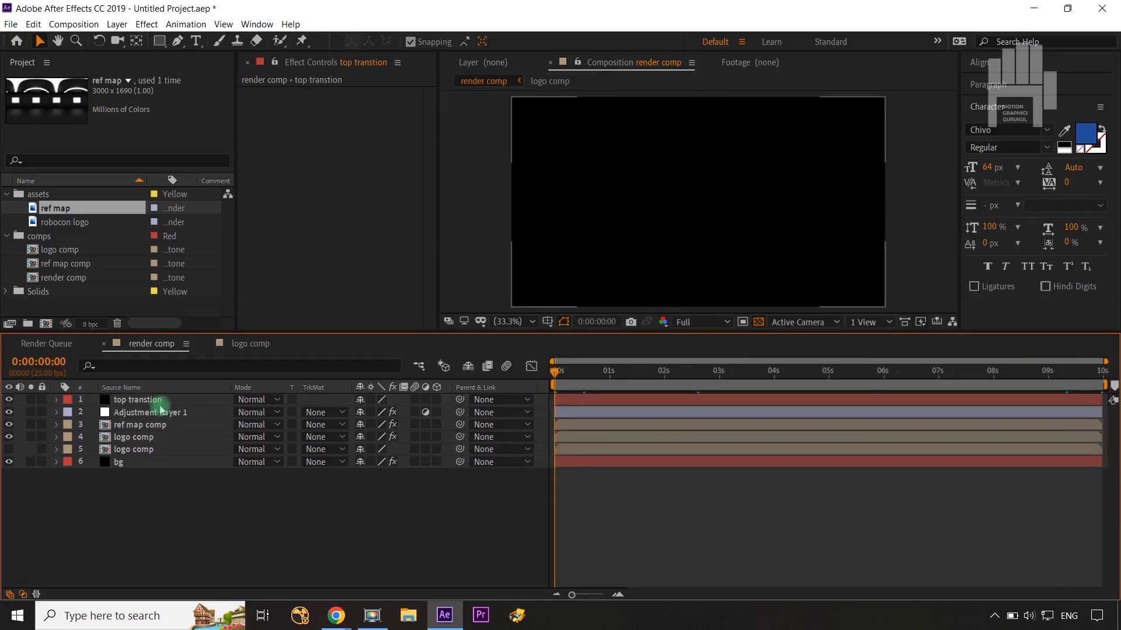
{"action": "key", "text": "t"}
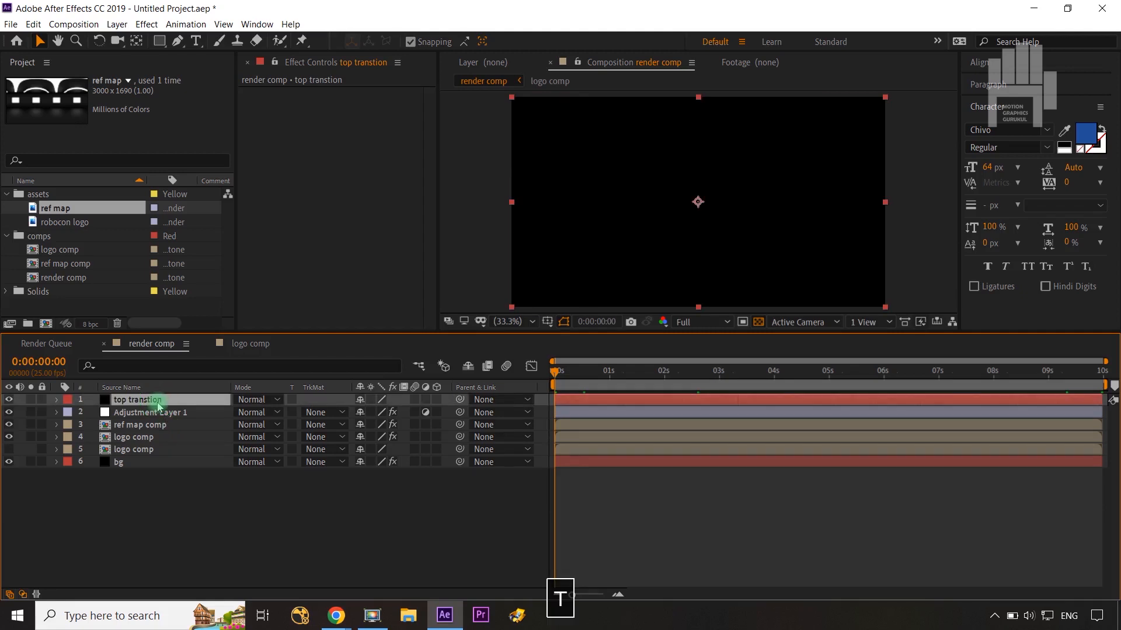
{"action": "left_click", "coordinate": [94, 413]}
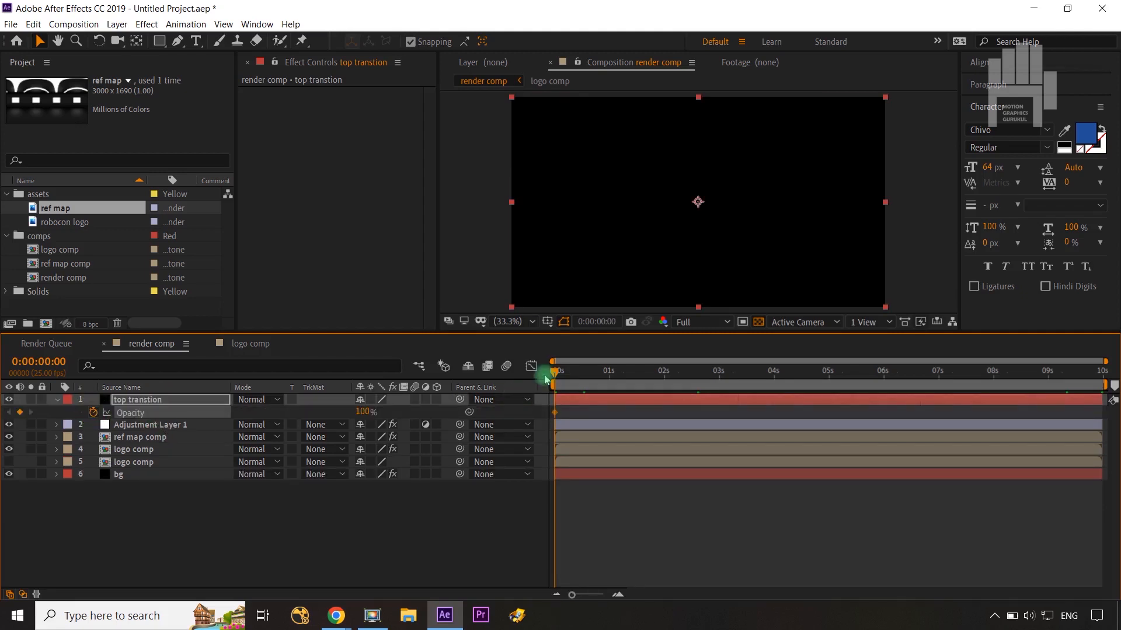
{"action": "left_click_drag", "start_coordinate": [556, 373], "coordinate": [722, 382]}
{"action": "left_click_drag", "start_coordinate": [366, 412], "coordinate": [193, 412]}
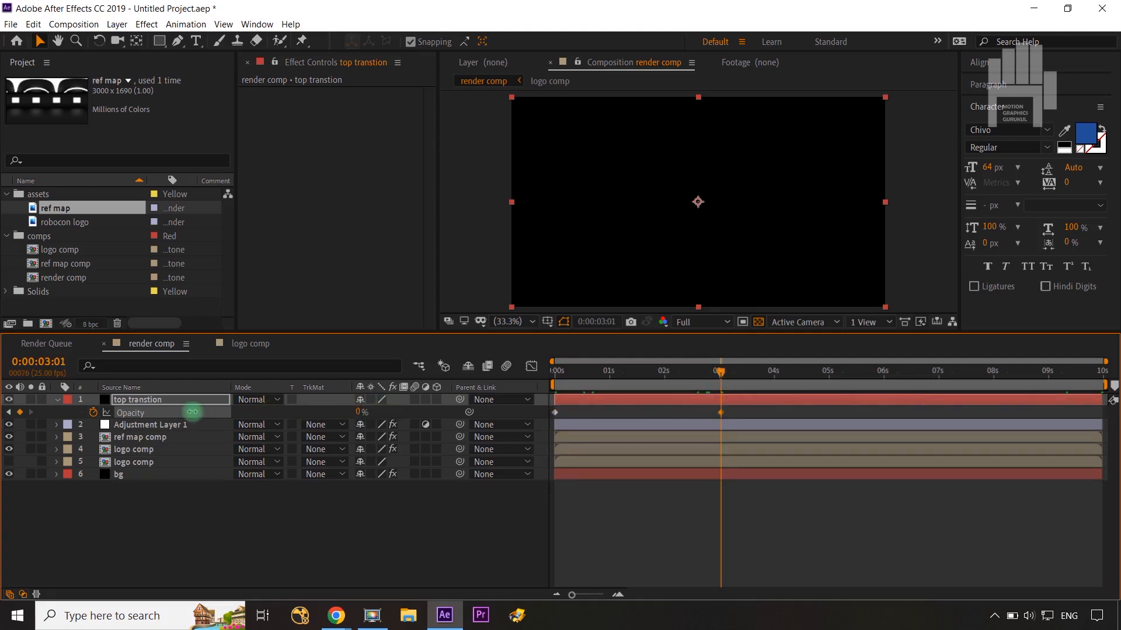
Step: Keyframe the top transtion layer's Opacity at 0% at 0:00:07:00 and 100% on the last frame, and scrub through the fades
{"action": "left_click_drag", "start_coordinate": [720, 374], "coordinate": [937, 389]}
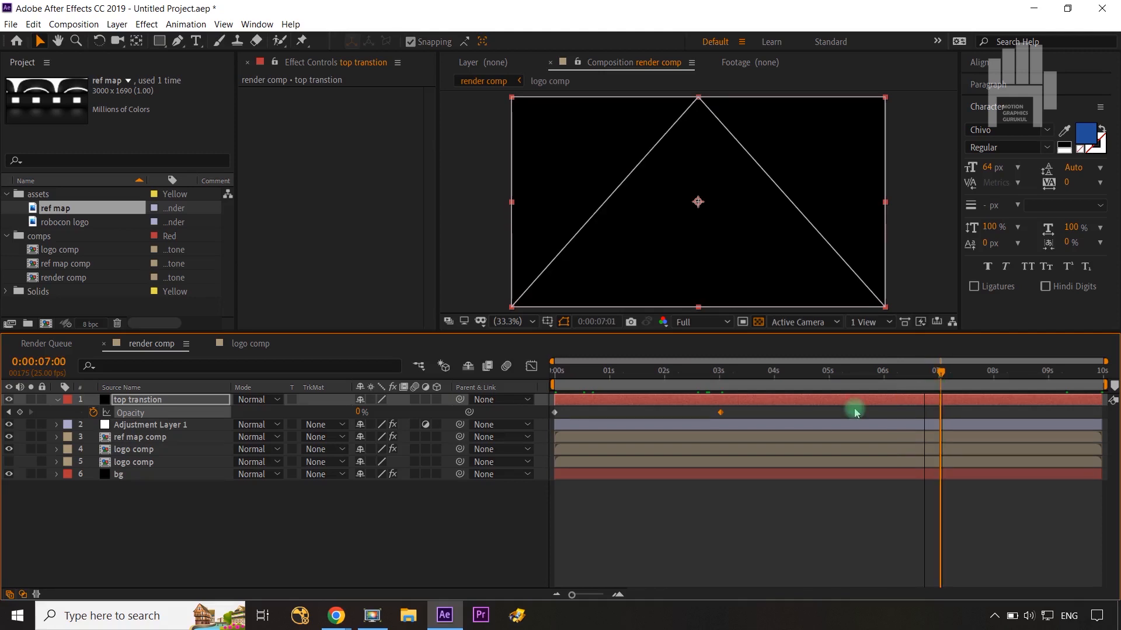
{"action": "left_click", "coordinate": [19, 412]}
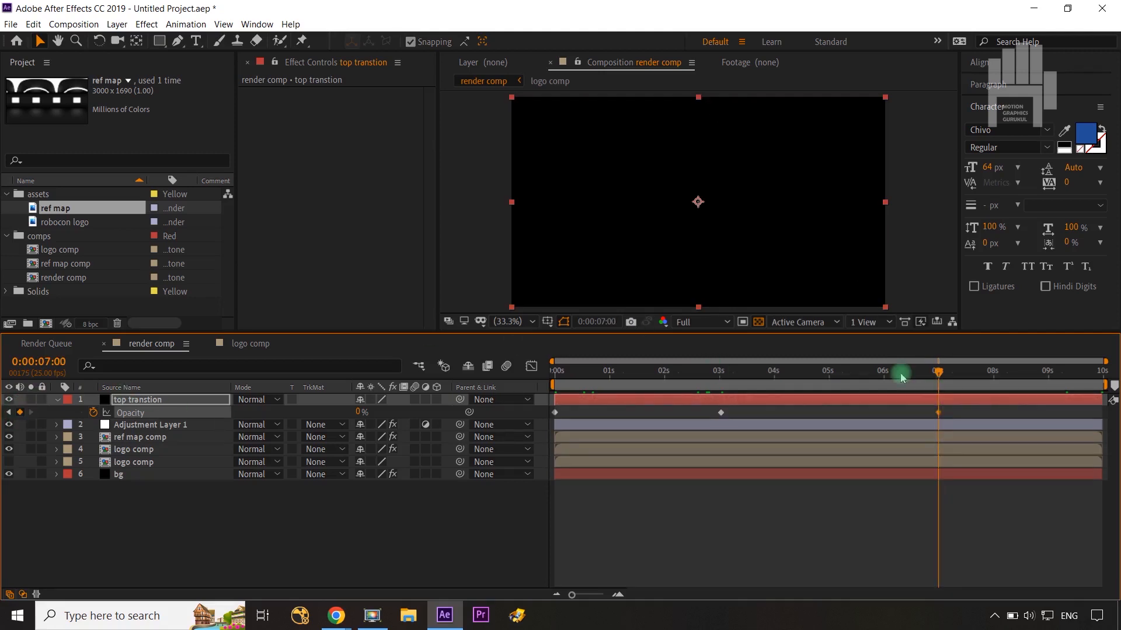
{"action": "left_click_drag", "start_coordinate": [938, 374], "coordinate": [1082, 373]}
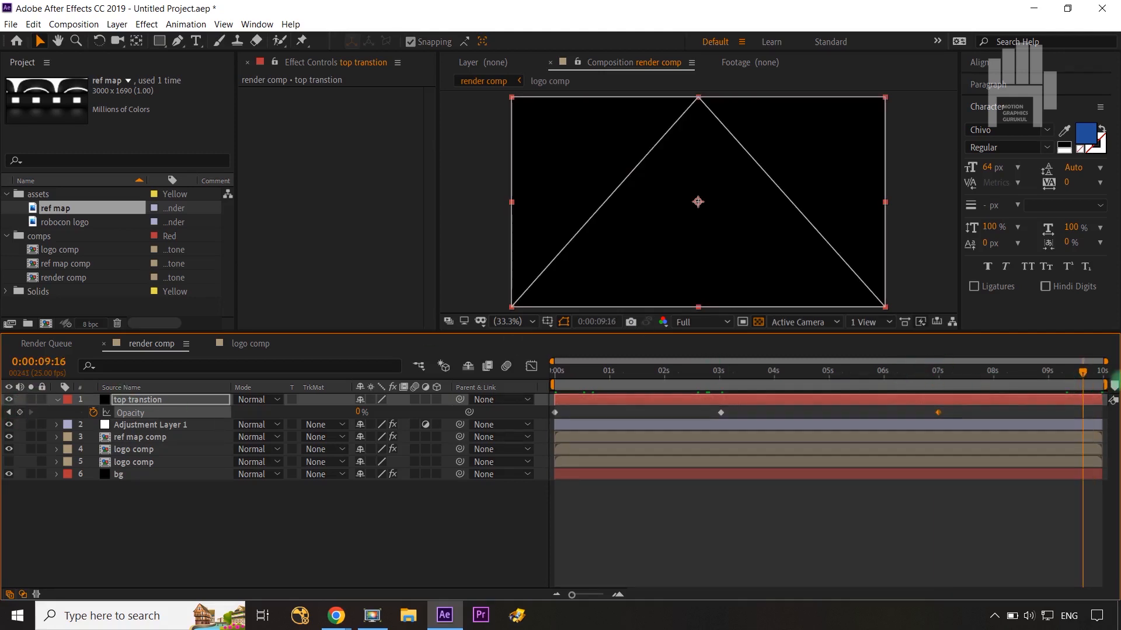
{"action": "key", "text": "End"}
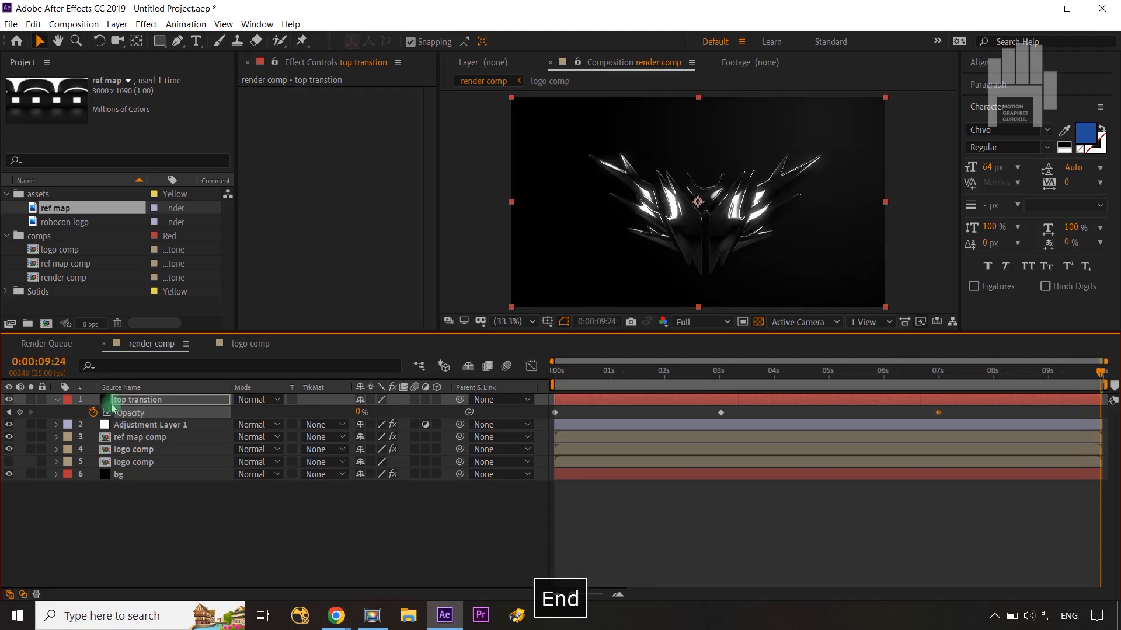
{"action": "left_click_drag", "start_coordinate": [360, 413], "coordinate": [580, 405]}
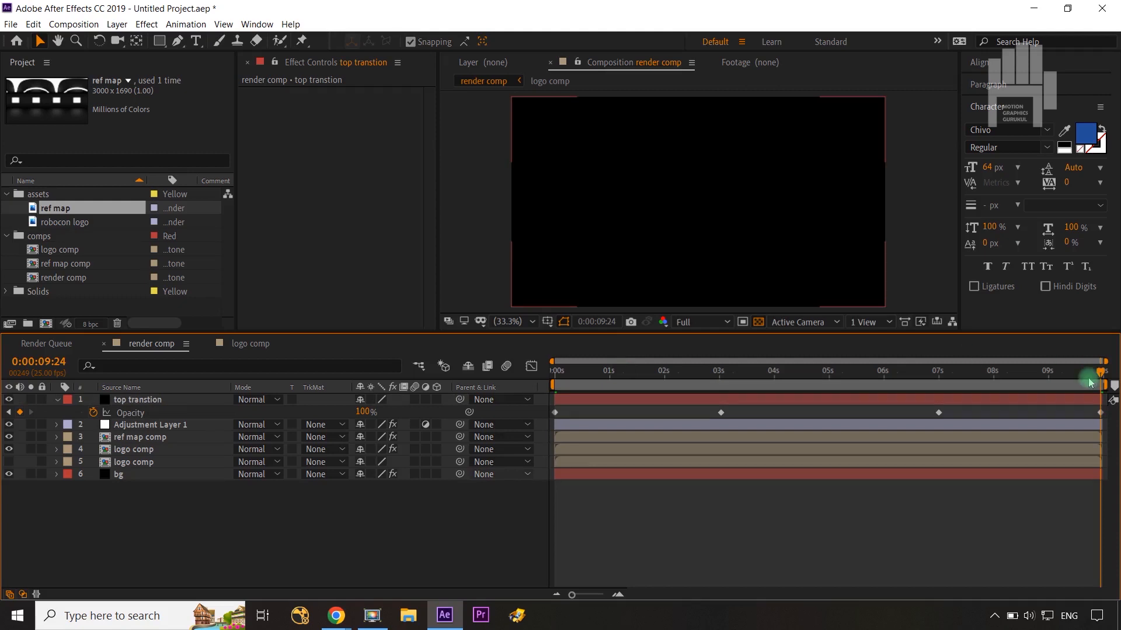
{"action": "left_click", "coordinate": [923, 371]}
{"action": "left_click_drag", "start_coordinate": [889, 375], "coordinate": [872, 372]}
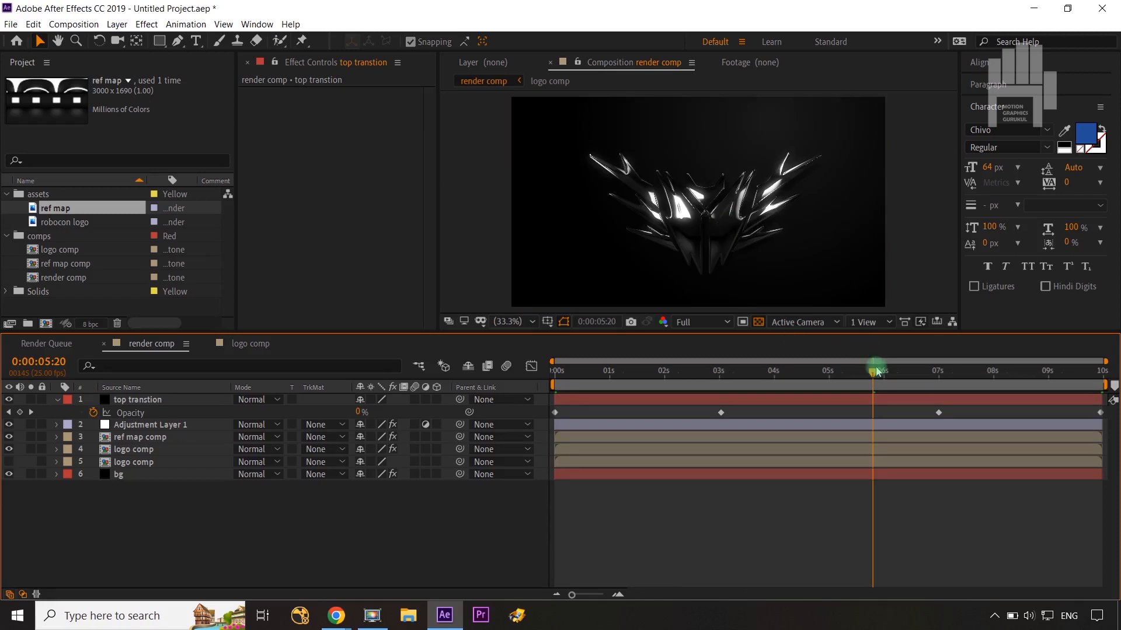
{"action": "left_click_drag", "start_coordinate": [875, 375], "coordinate": [521, 374]}
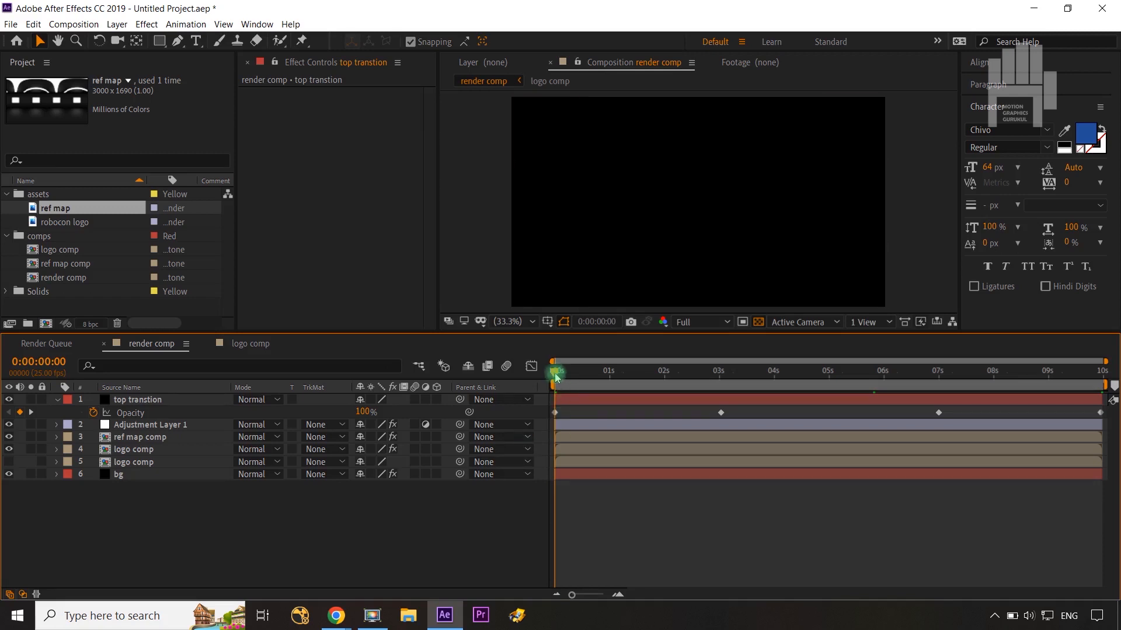
{"action": "left_click", "coordinate": [133, 462]}
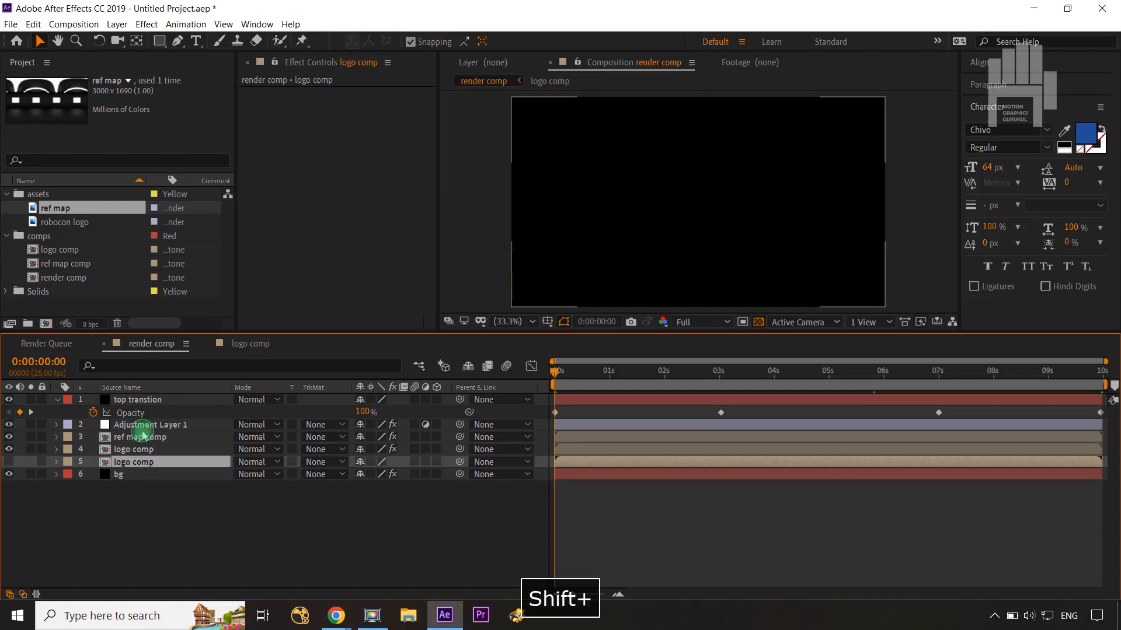
{"action": "left_click", "coordinate": [140, 429], "text": "shift"}
{"action": "left_click", "coordinate": [138, 487]}
{"action": "left_click", "coordinate": [132, 462]}
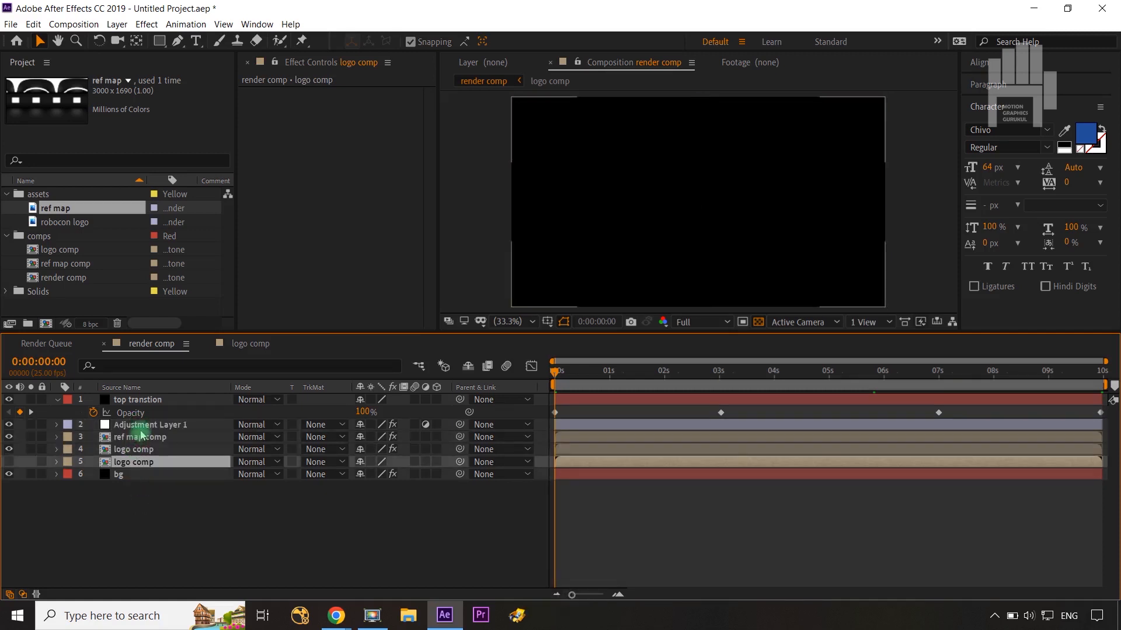
{"action": "left_click", "coordinate": [139, 429], "text": "shift"}
{"action": "left_click", "coordinate": [151, 426], "text": "ctrl"}
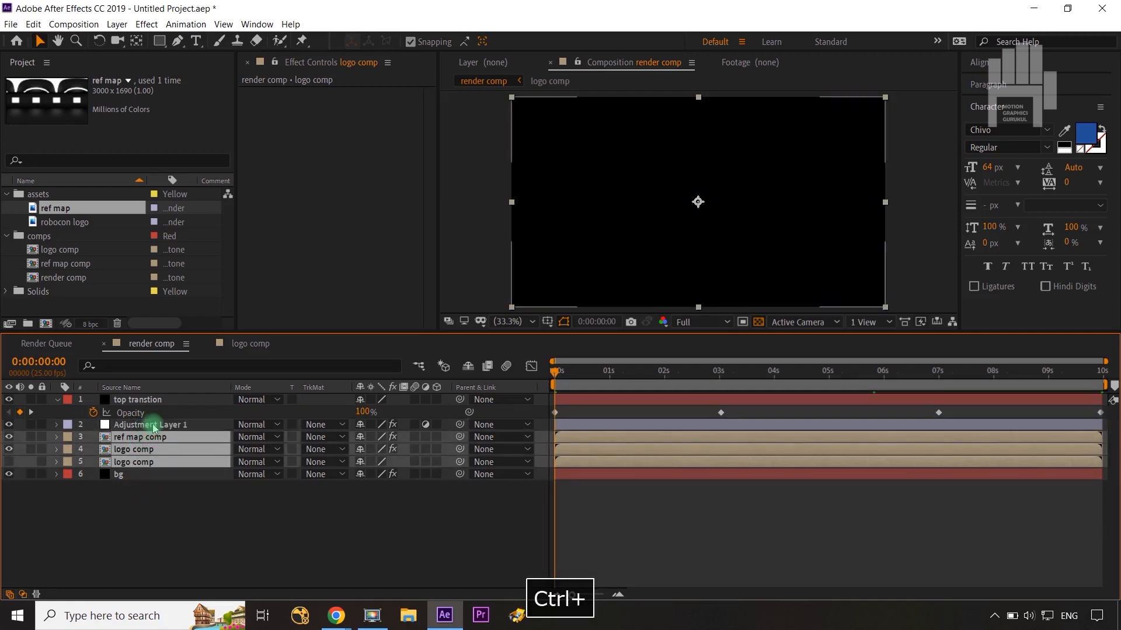
Step: Add a null object at the top of the render comp
{"action": "right_click", "coordinate": [267, 553]}
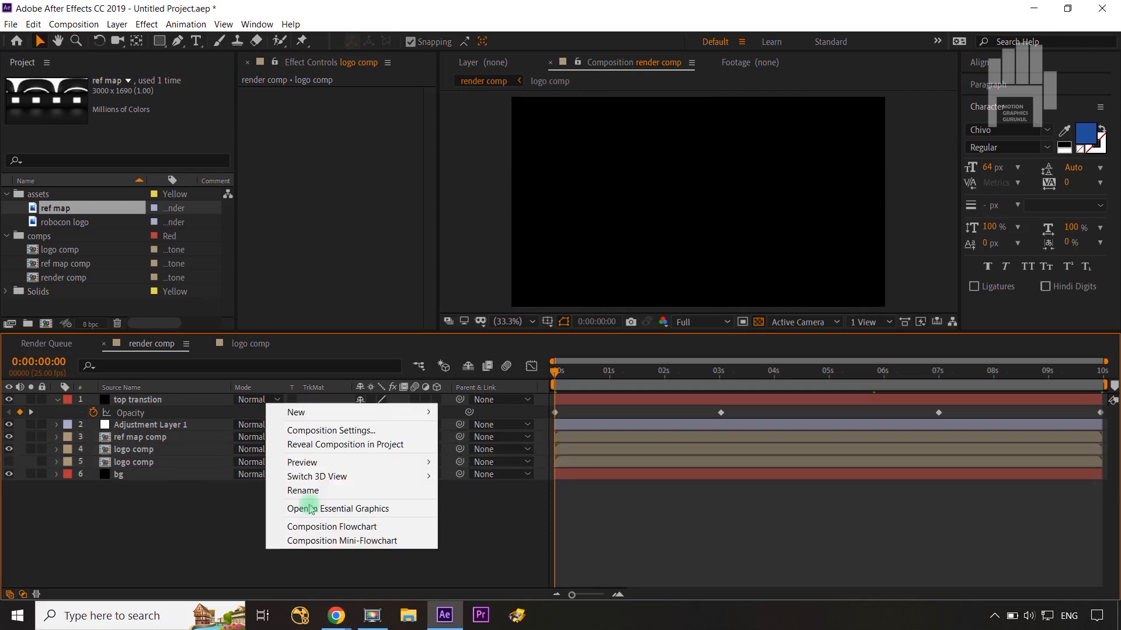
{"action": "mouse_move", "coordinate": [318, 415]}
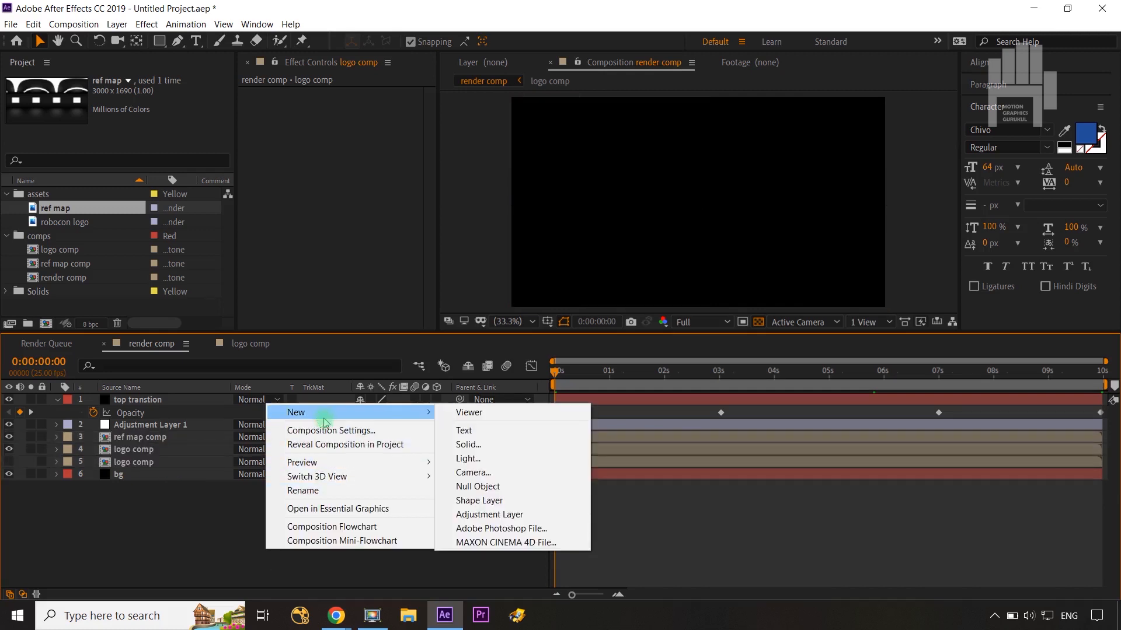
{"action": "left_click", "coordinate": [476, 487]}
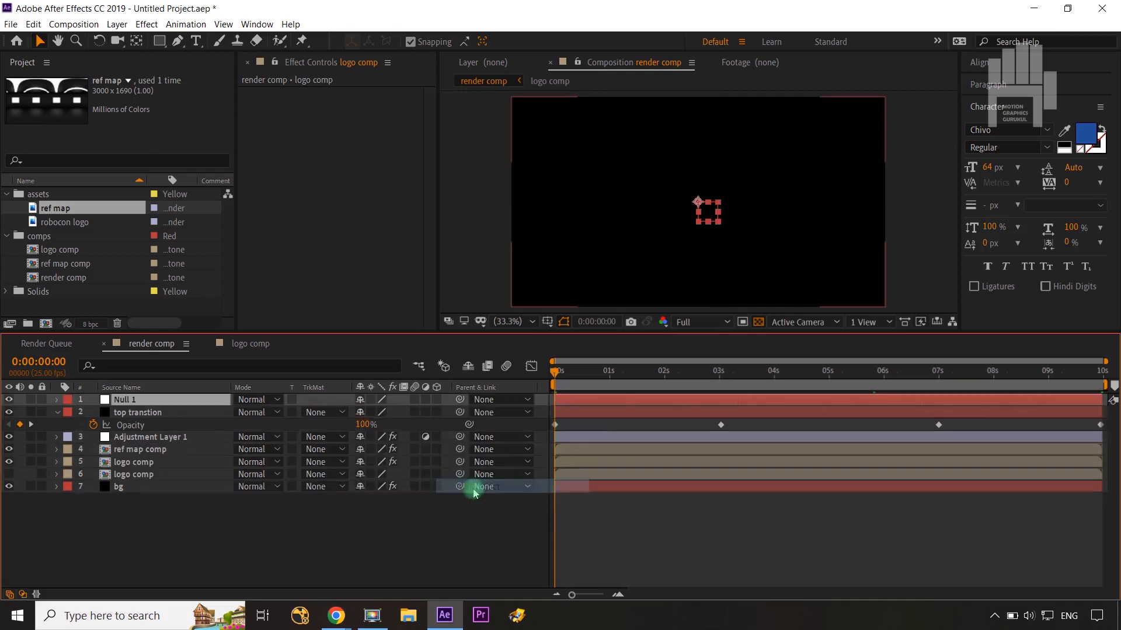
Step: Parent the ref map comp layer and both logo comp layers to Null 1 in the render comp
{"action": "left_click", "coordinate": [136, 452]}
{"action": "left_click", "coordinate": [132, 477], "text": "shift"}
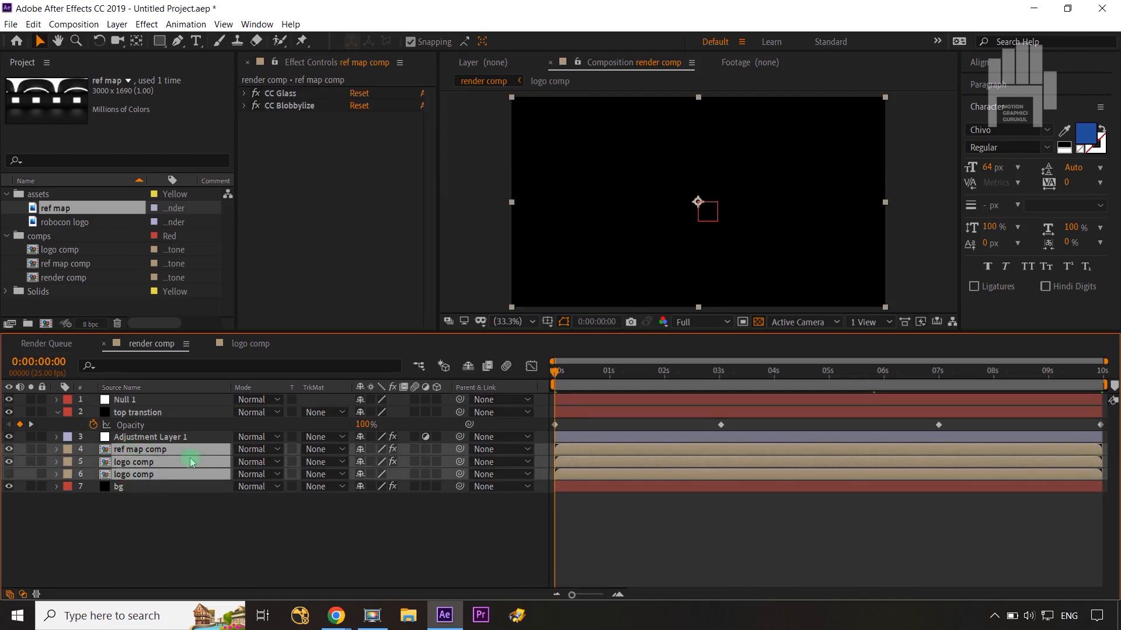
{"action": "left_click_drag", "start_coordinate": [459, 449], "coordinate": [141, 403]}
Step: Keyframe Null 1's Scale from 100% at 0:00:00:00 to 72% on the last frame, 0:00:09:24
{"action": "left_click", "coordinate": [141, 403]}
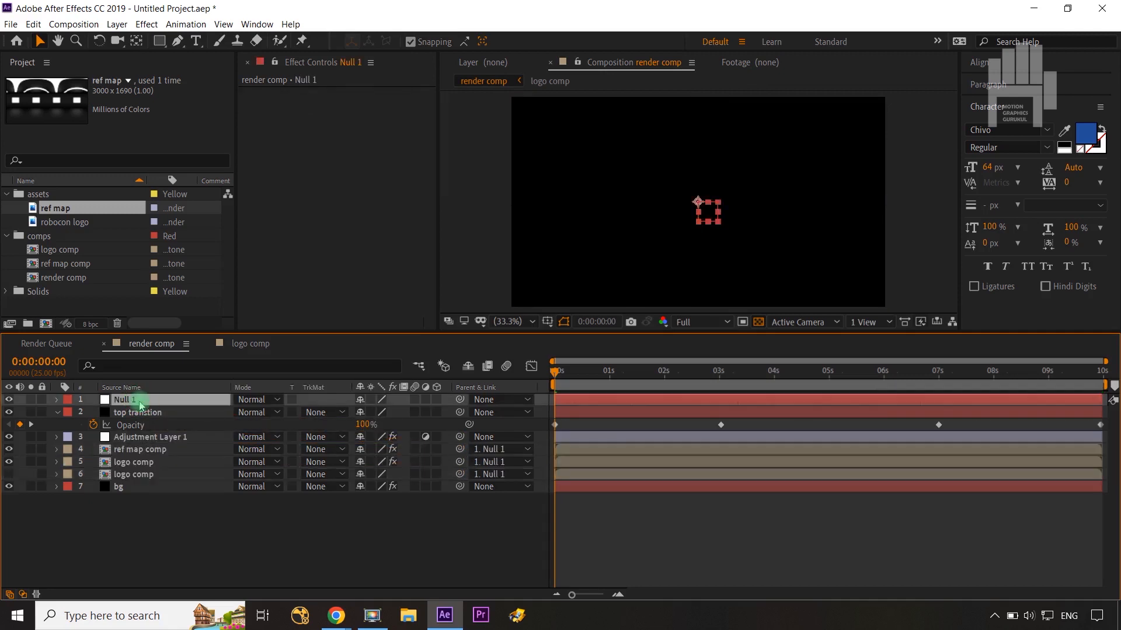
{"action": "key", "text": "s"}
{"action": "left_click", "coordinate": [93, 413]}
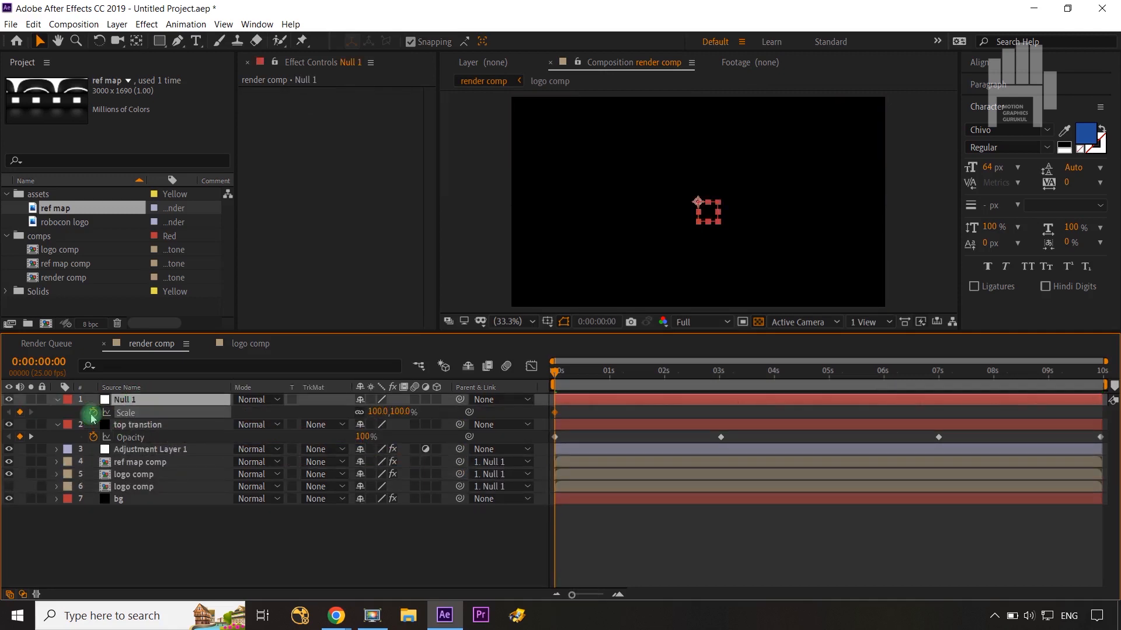
{"action": "left_click", "coordinate": [1096, 371]}
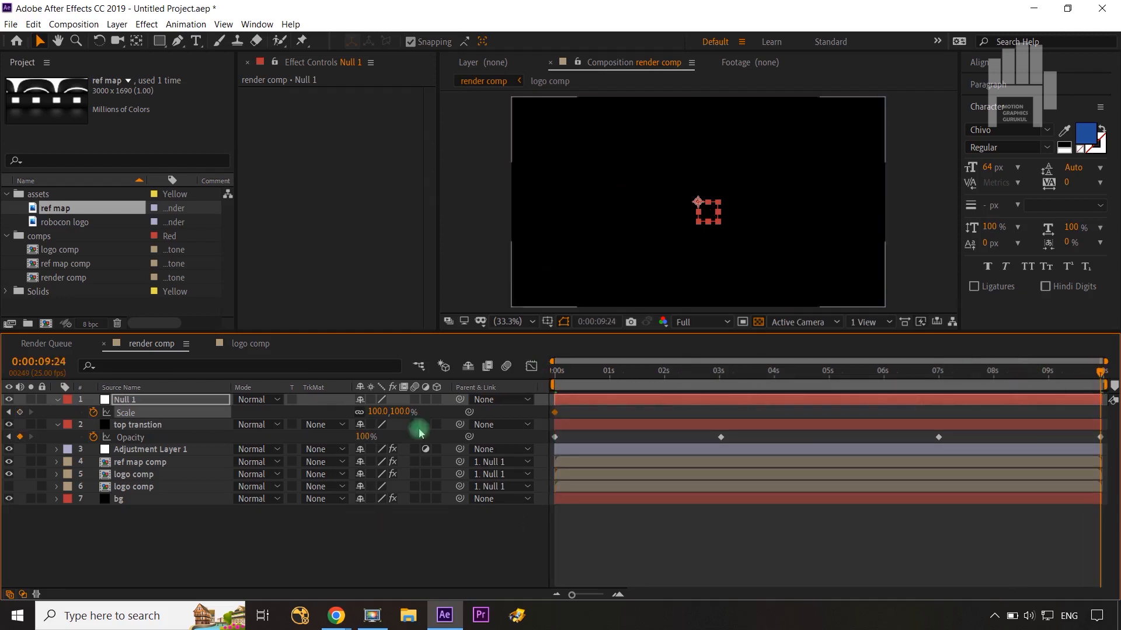
{"action": "left_click", "coordinate": [406, 412]}
{"action": "type", "text": "7"}
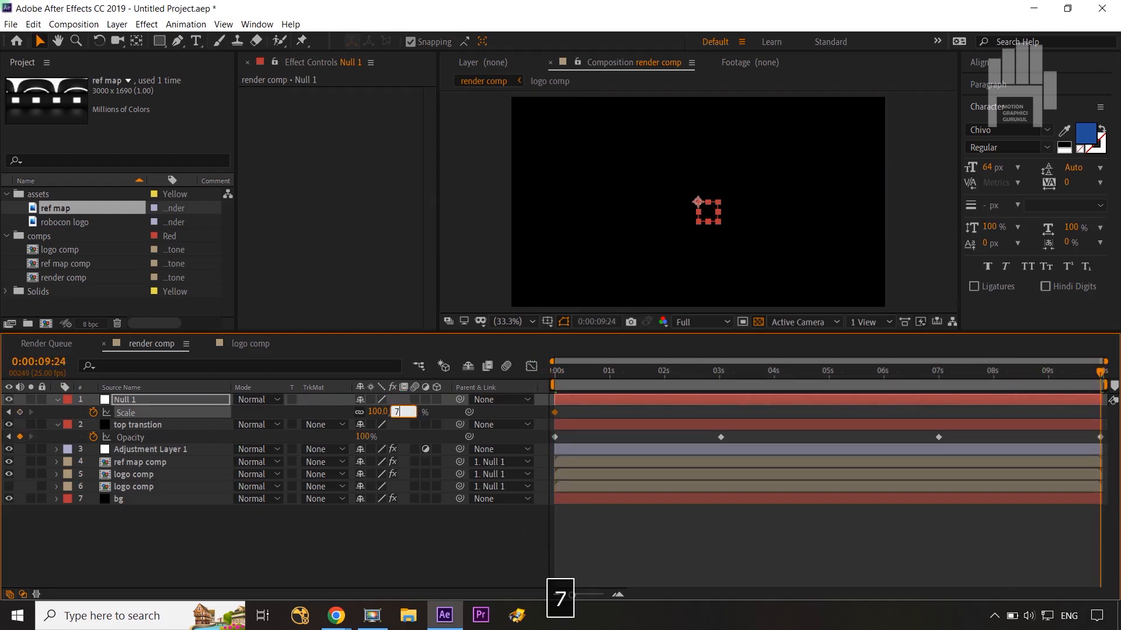
{"action": "type", "text": "2"}
{"action": "left_click", "coordinate": [401, 571]}
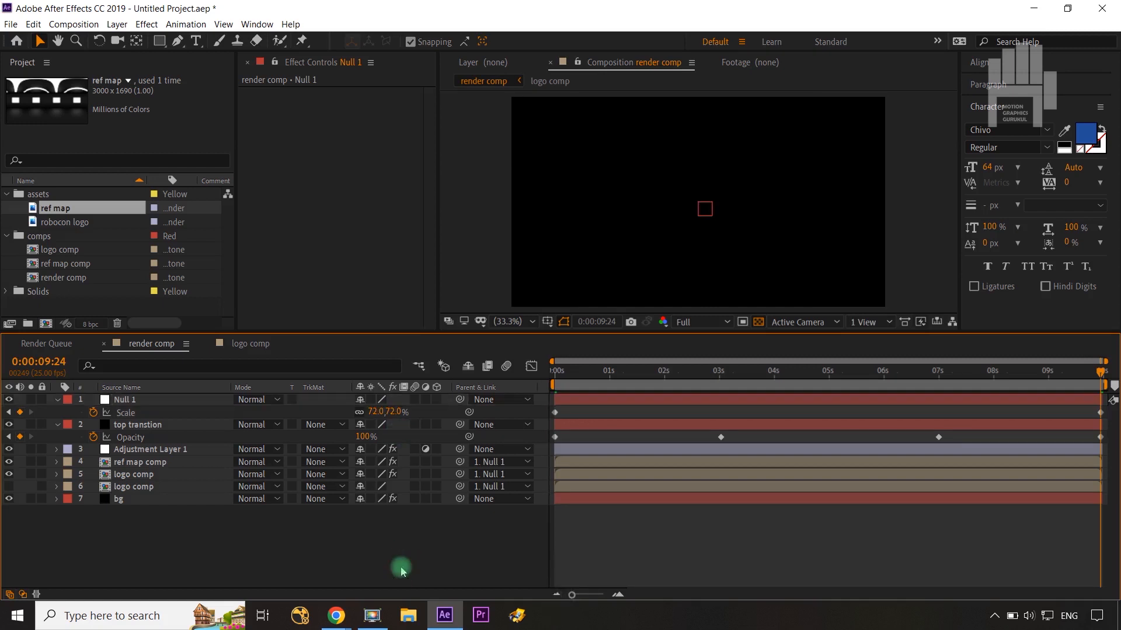
Step: Preview the render comp animation from the start and move the current time to 0:00:04:15
{"action": "left_click_drag", "start_coordinate": [1081, 374], "coordinate": [520, 374]}
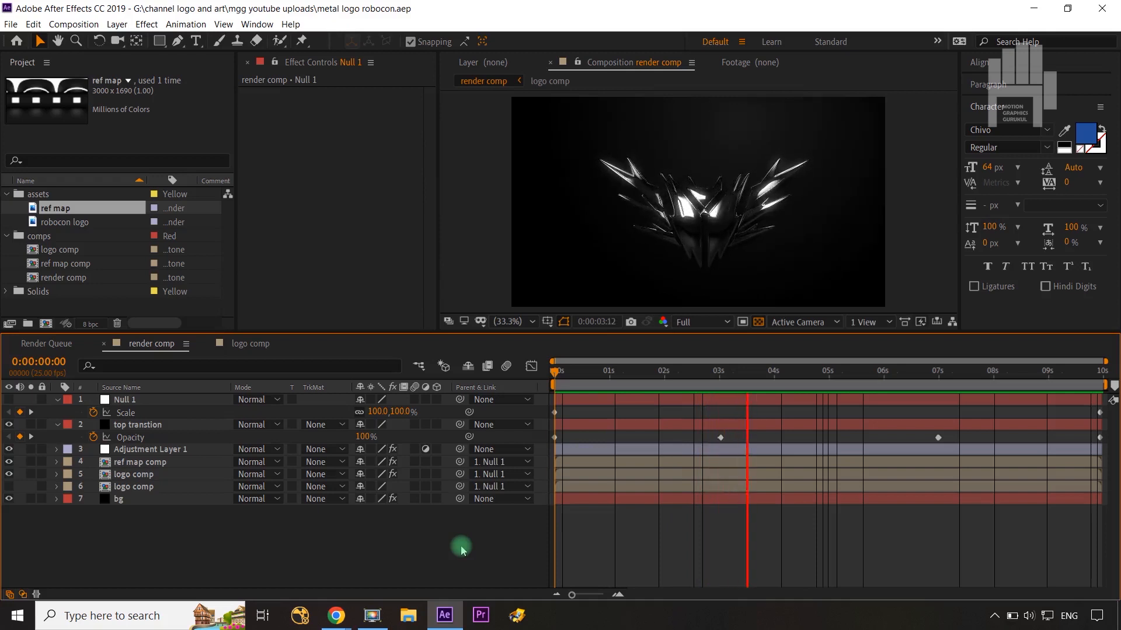
{"action": "key", "text": "space"}
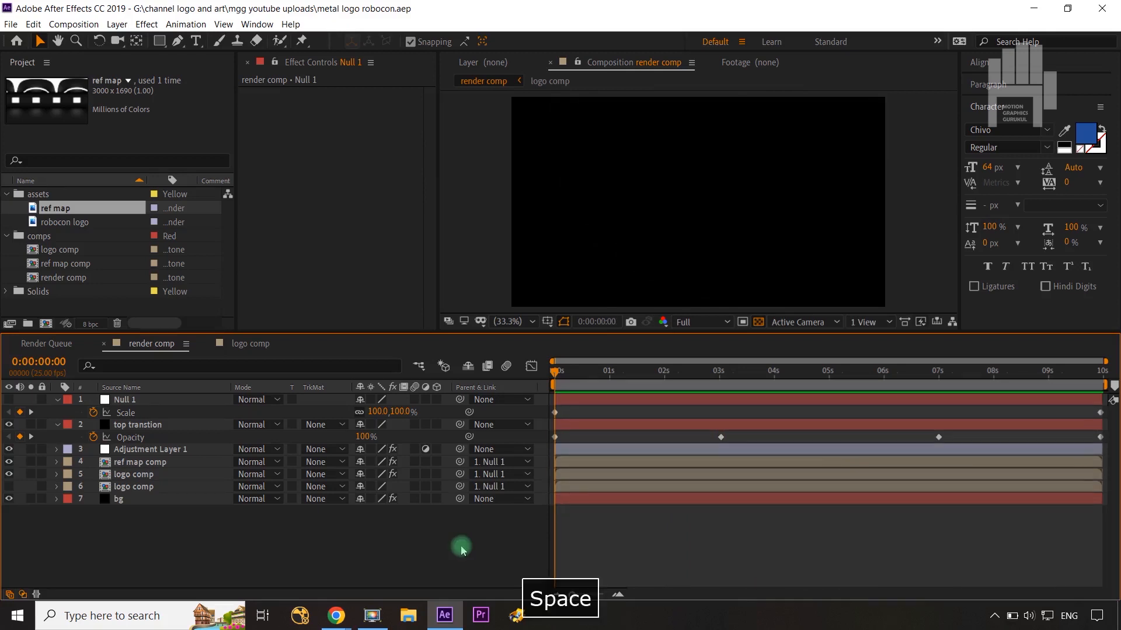
{"action": "left_click_drag", "start_coordinate": [557, 373], "coordinate": [809, 378]}
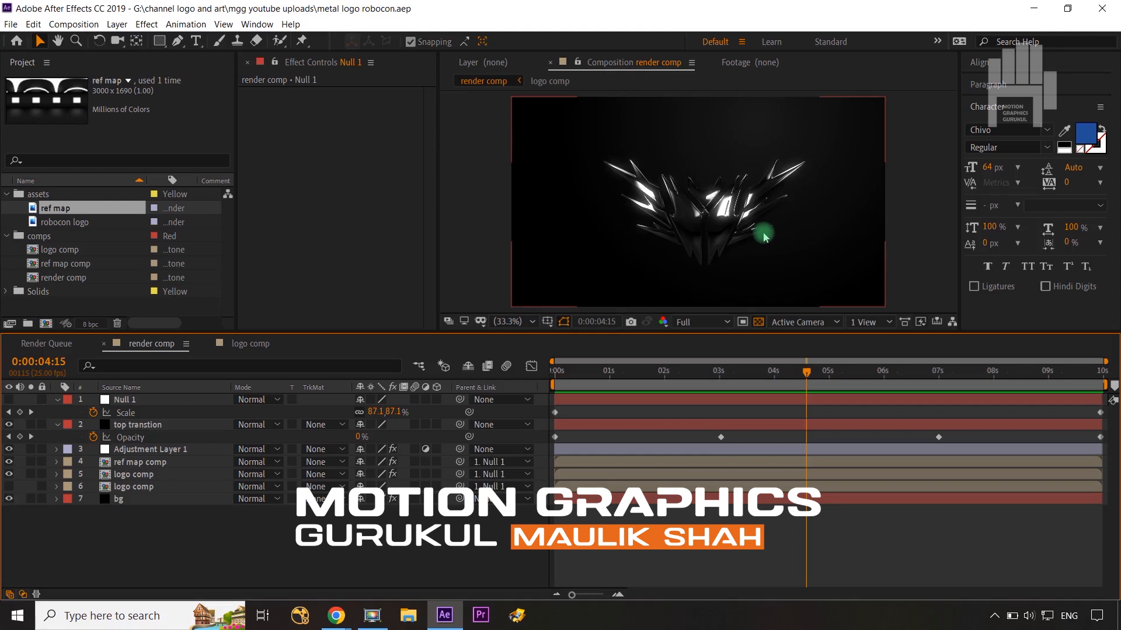
Step: Open the logo comp and import the red wolf logo PNG from the Downloads folder into the project
{"action": "left_click", "coordinate": [250, 343]}
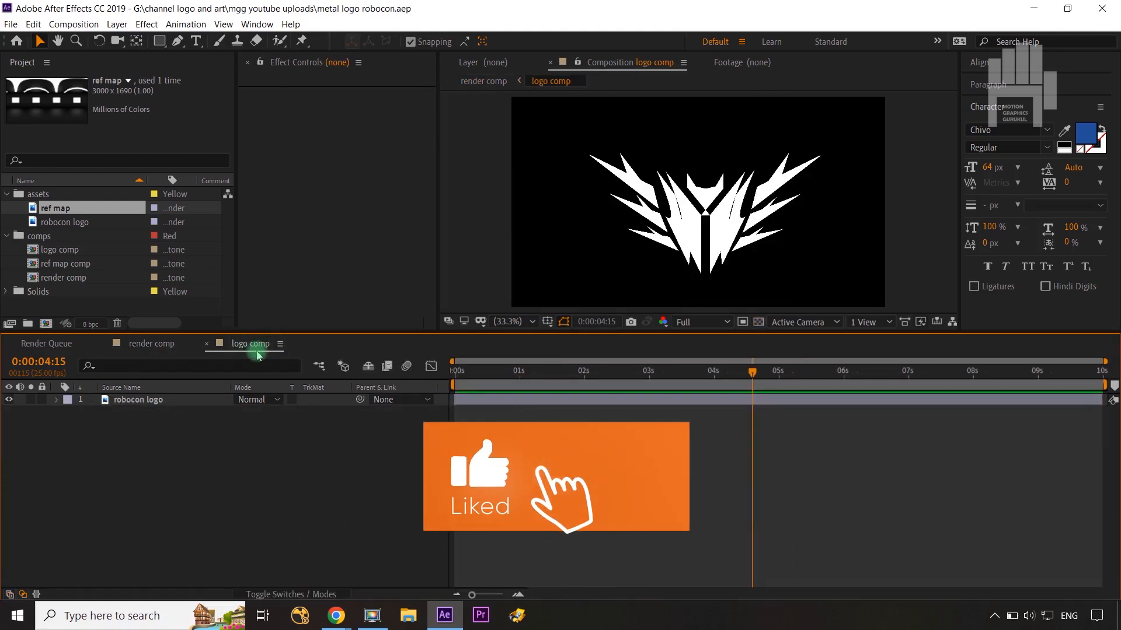
{"action": "left_click", "coordinate": [178, 420]}
{"action": "left_click", "coordinate": [161, 453]}
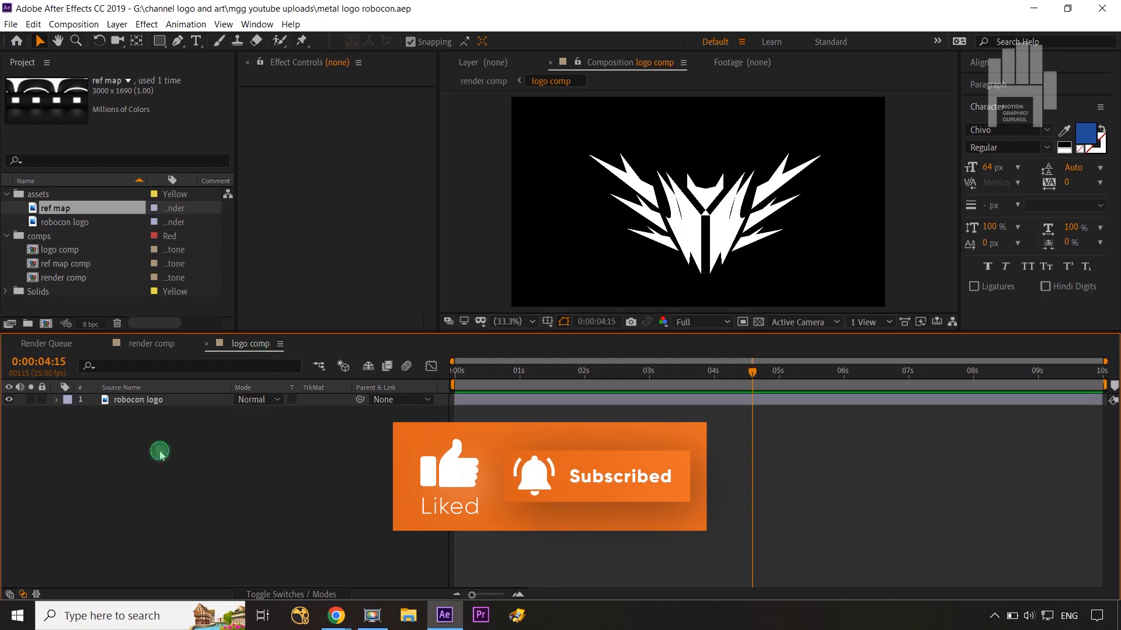
{"action": "double_click", "coordinate": [97, 303]}
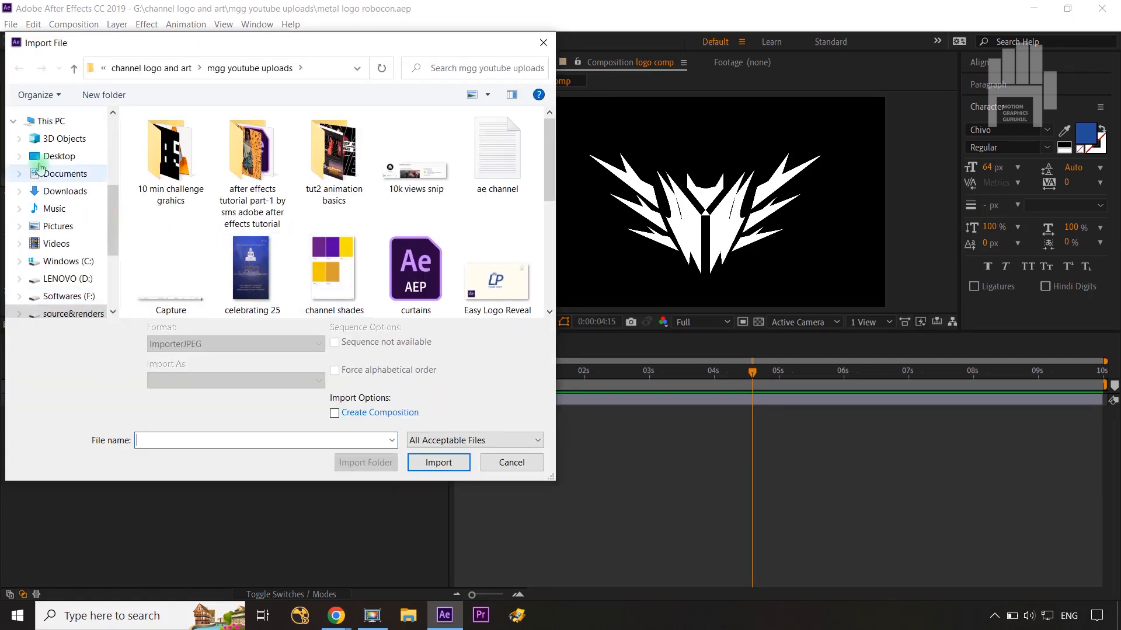
{"action": "left_click", "coordinate": [63, 191]}
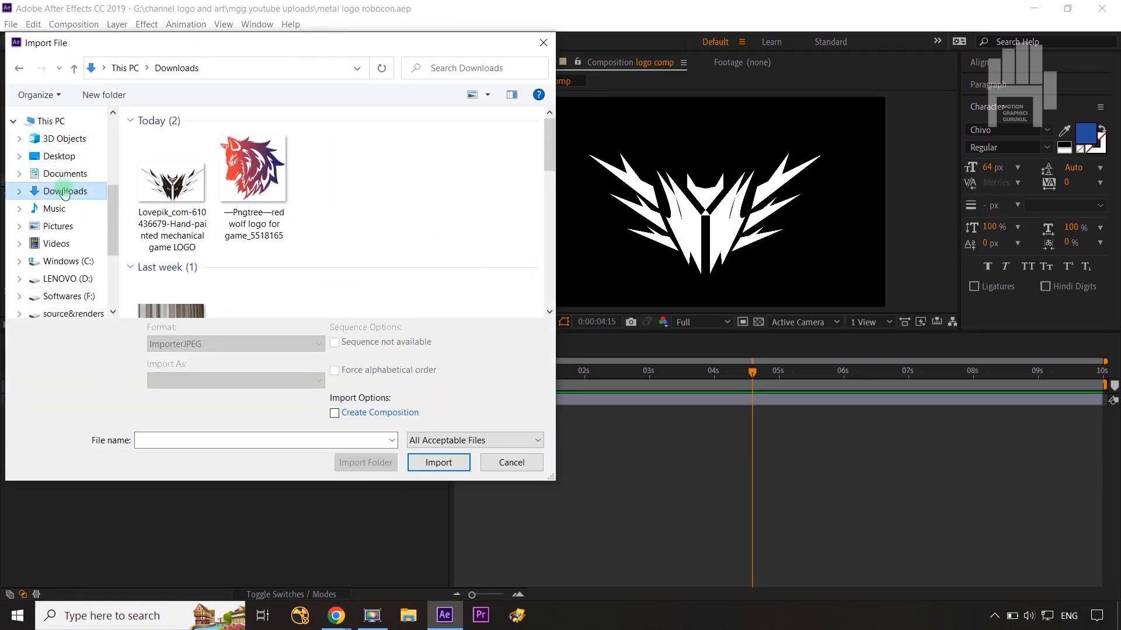
{"action": "left_click", "coordinate": [279, 186]}
{"action": "left_click", "coordinate": [441, 452]}
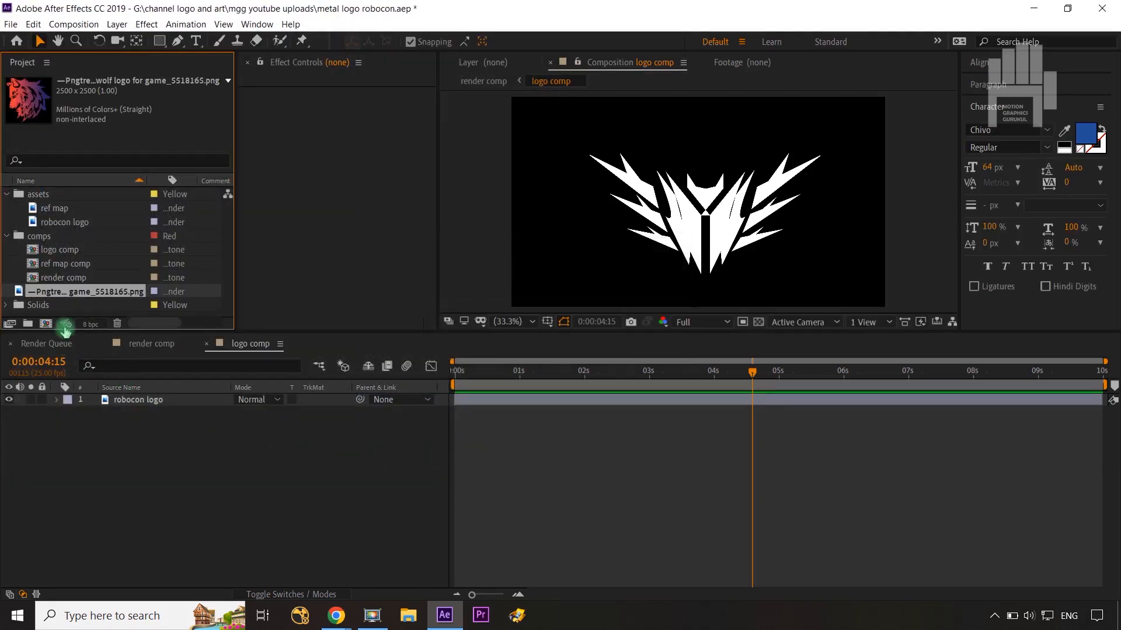
Step: Replace the robocon logo layer's source with the wolf logo PNG, set its Scale to 32%, and view the render comp
{"action": "left_click", "coordinate": [117, 399]}
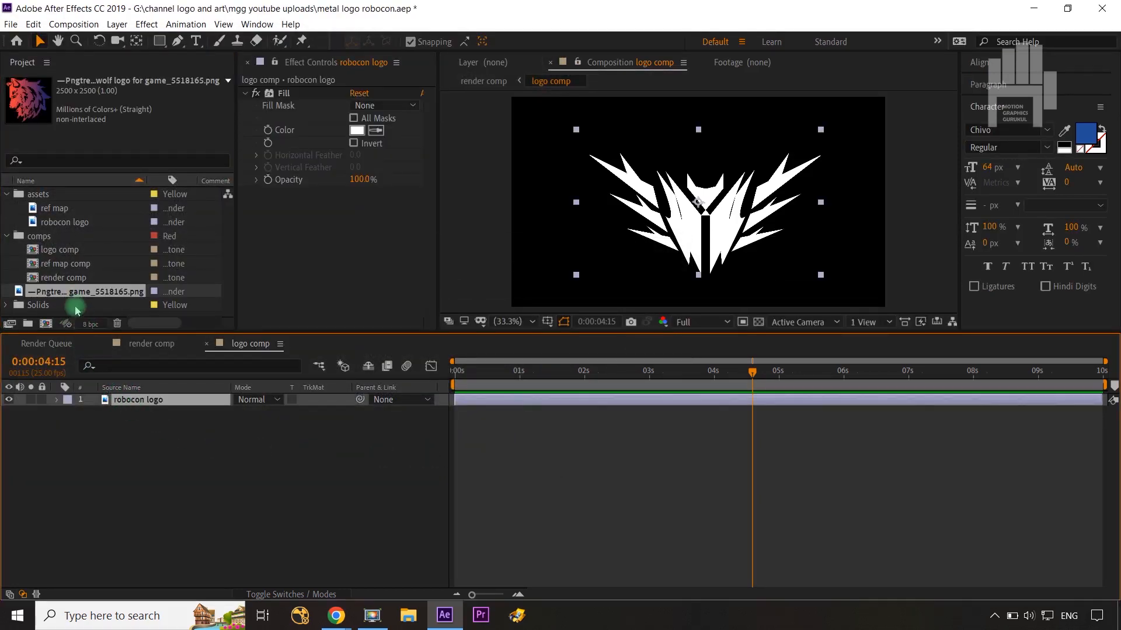
{"action": "left_click_drag", "start_coordinate": [71, 294], "coordinate": [131, 407]}
{"action": "key", "text": "s"}
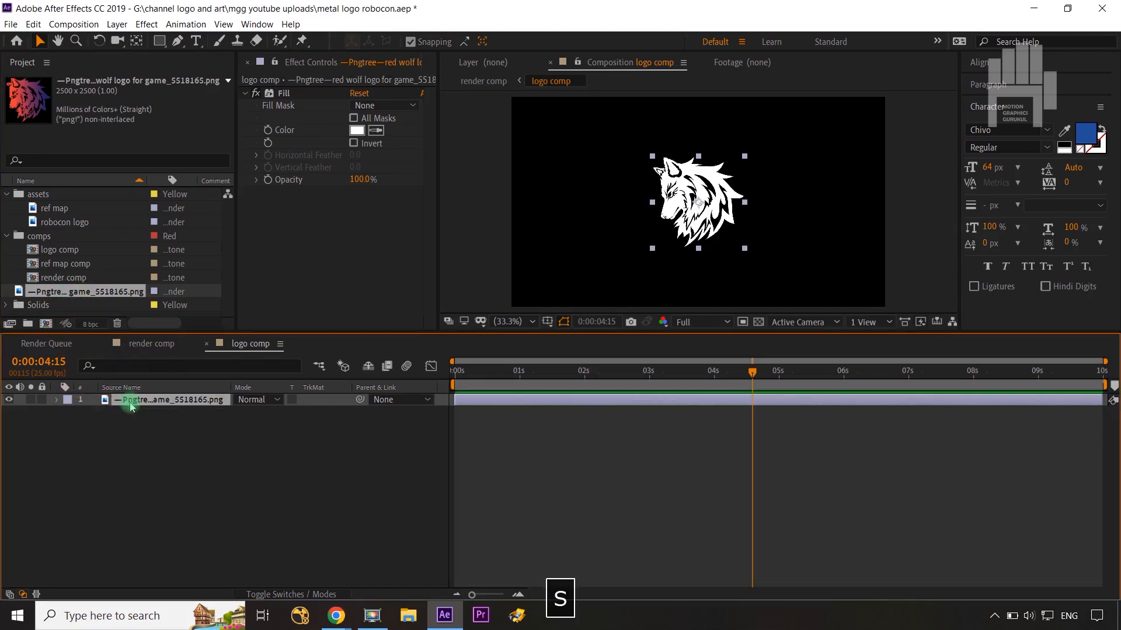
{"action": "left_click_drag", "start_coordinate": [274, 417], "coordinate": [286, 413]}
{"action": "left_click", "coordinate": [204, 437]}
{"action": "left_click", "coordinate": [155, 345]}
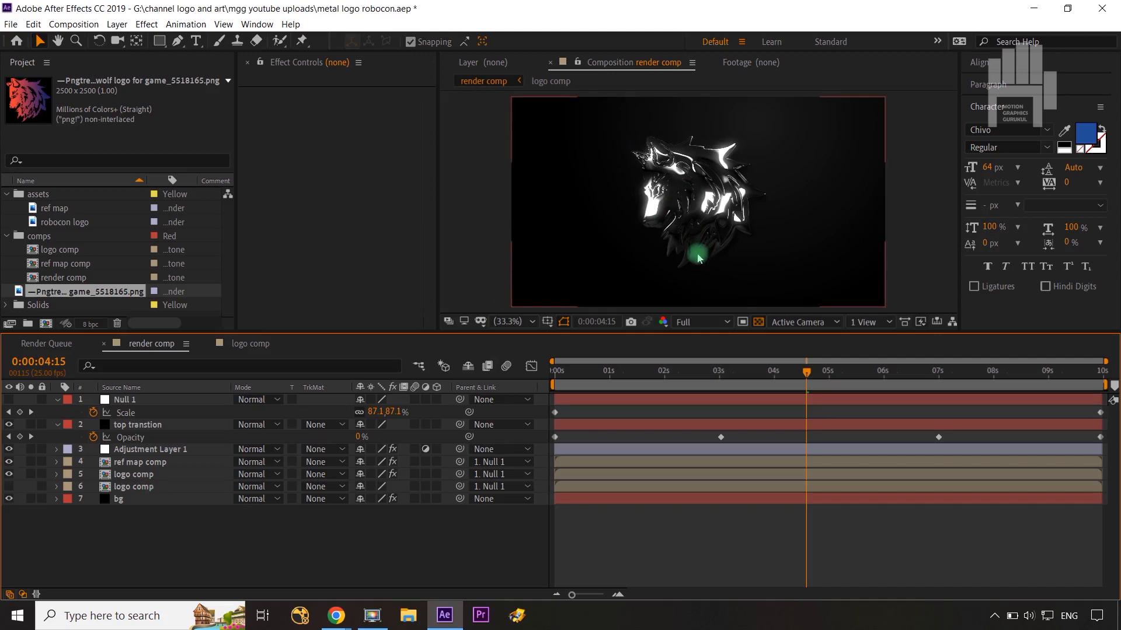
Step: Hide the wolf logo layer in the logo comp, add a large letter "A" as text, and view the render comp
{"action": "left_click", "coordinate": [237, 343]}
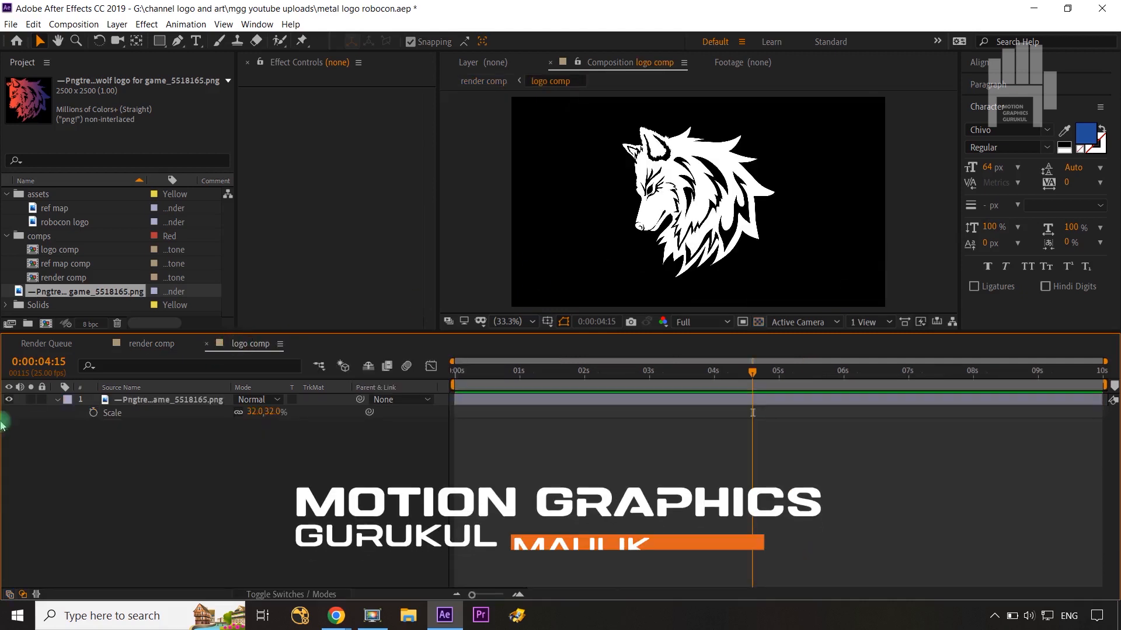
{"action": "left_click", "coordinate": [9, 400]}
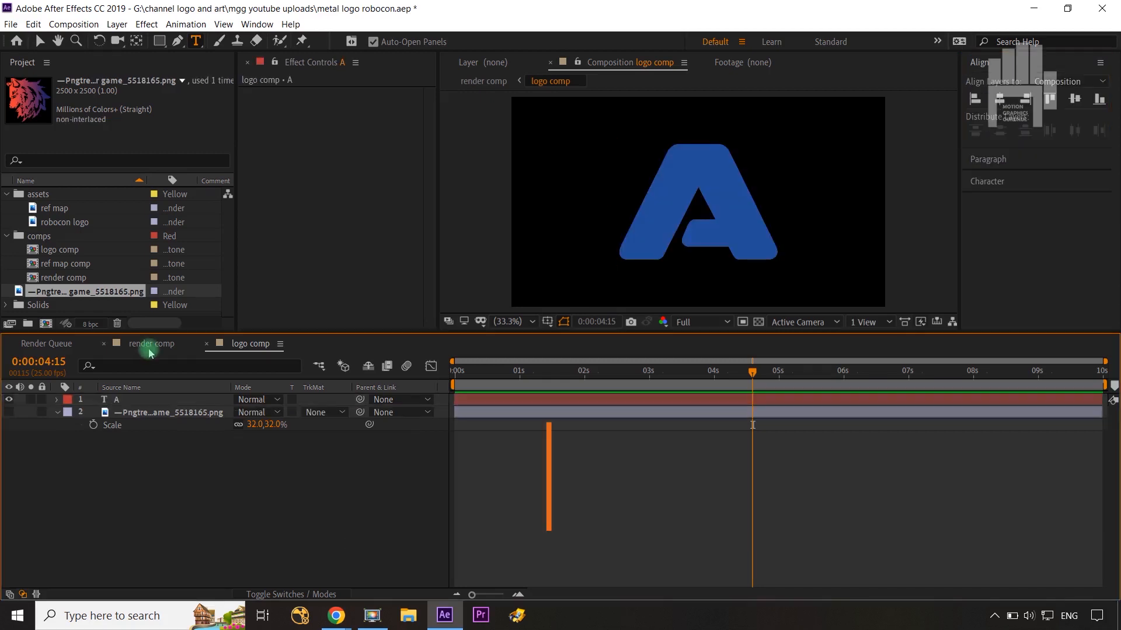
{"action": "left_click", "coordinate": [150, 344]}
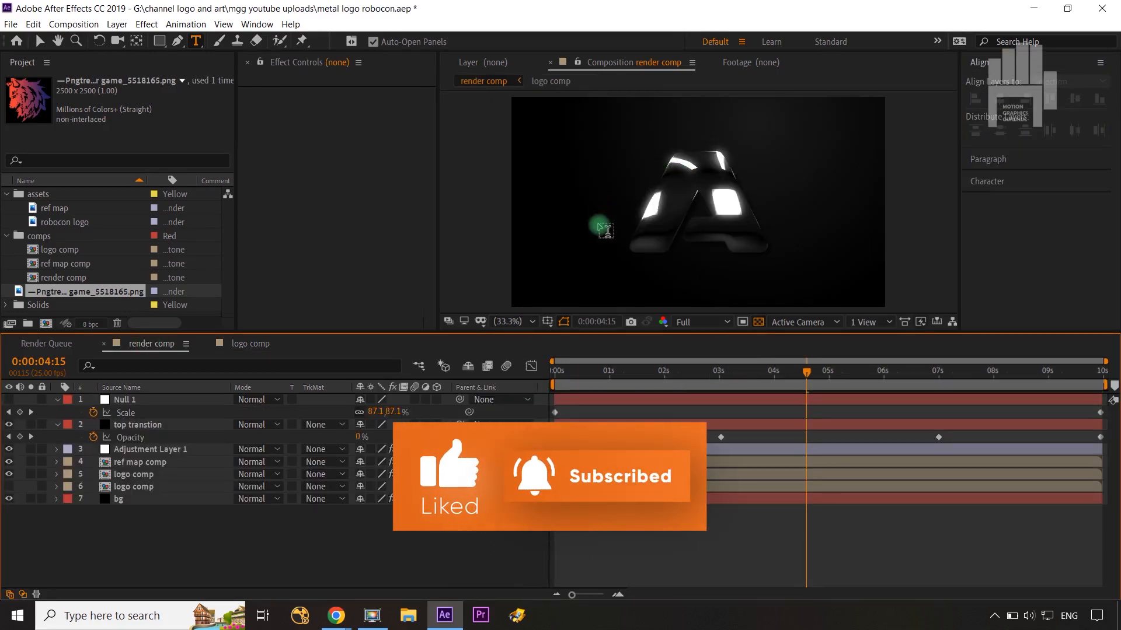
Step: Return to the Selection tool and select the ref map comp layer in the render comp
{"action": "key", "text": "v"}
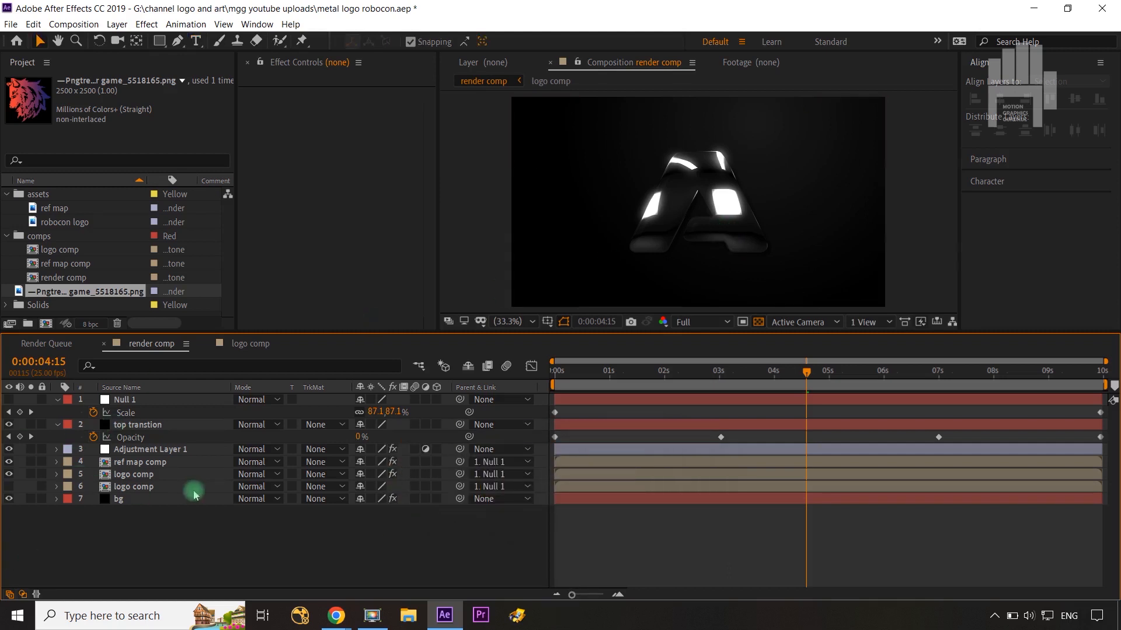
{"action": "left_click", "coordinate": [134, 463]}
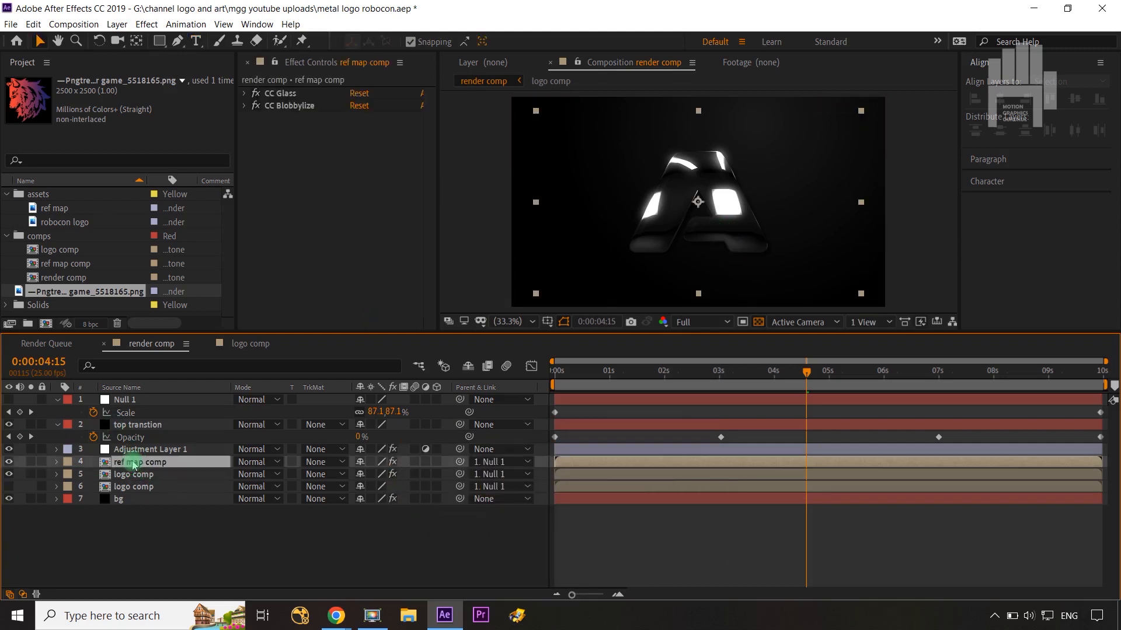